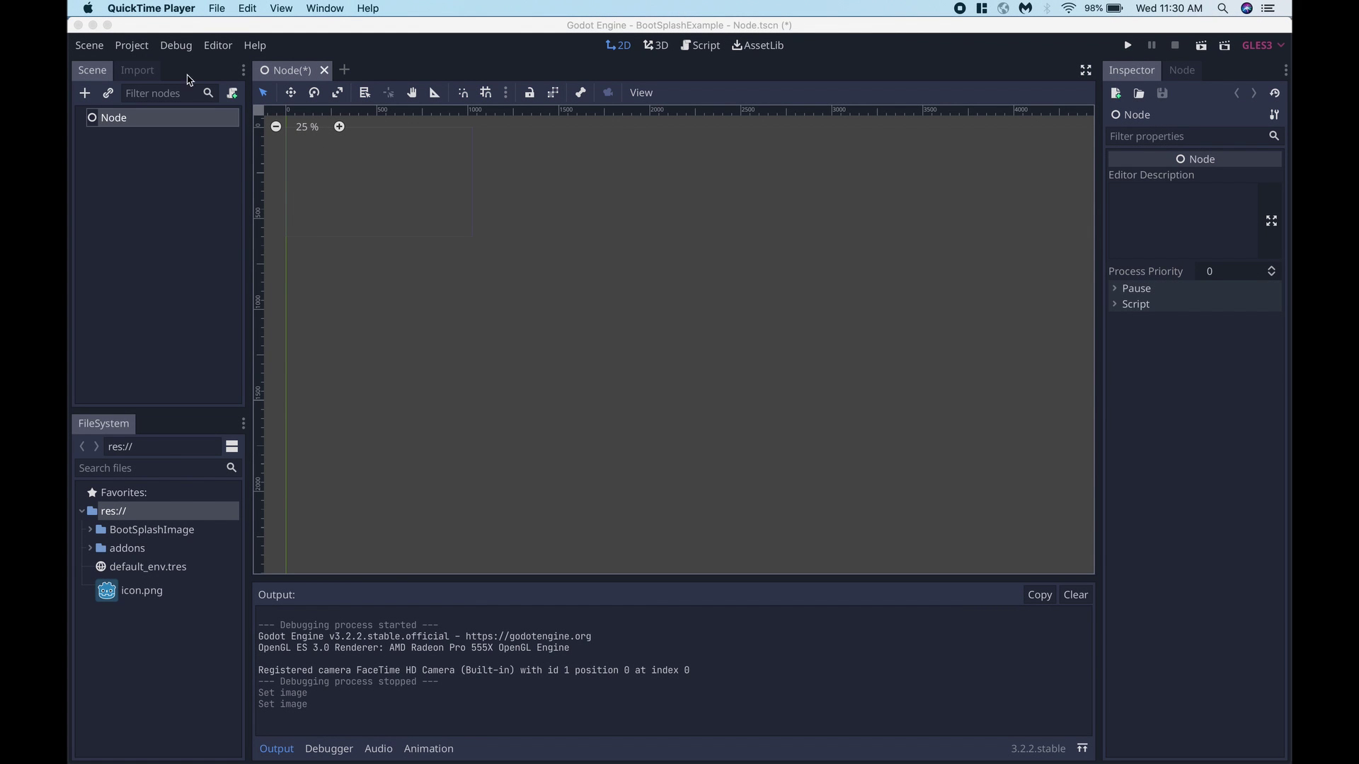
# - Open Project Settings at the Application > Boot Splash section
pyautogui.click(134, 48)
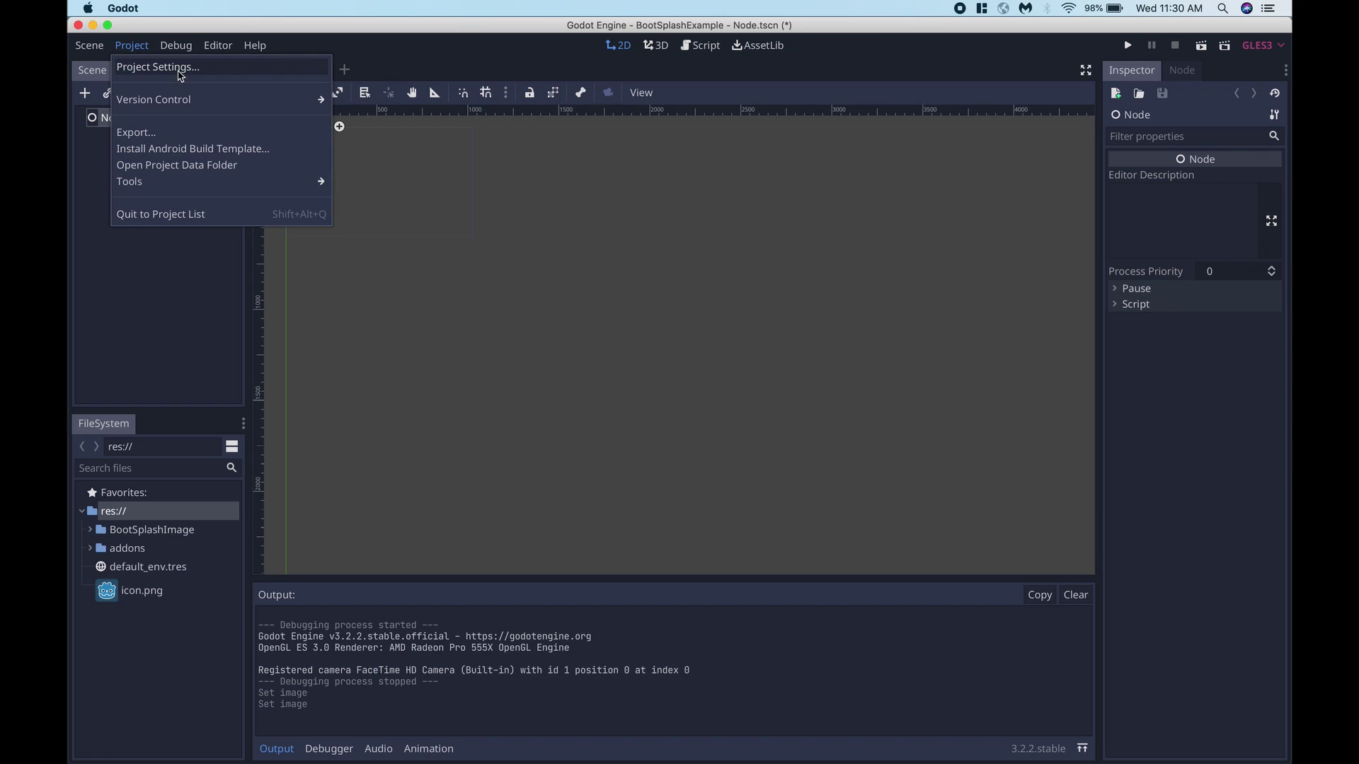
pyautogui.click(180, 71)
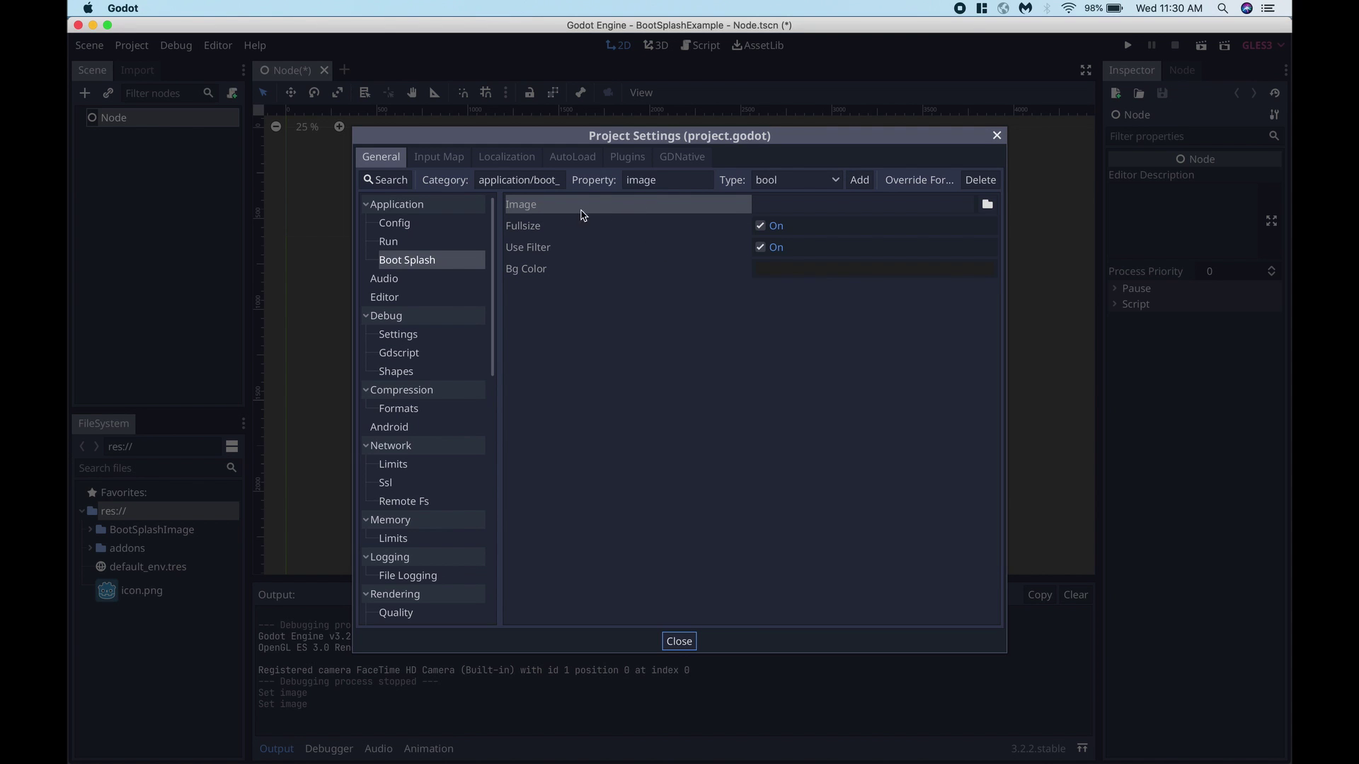
pyautogui.click(415, 267)
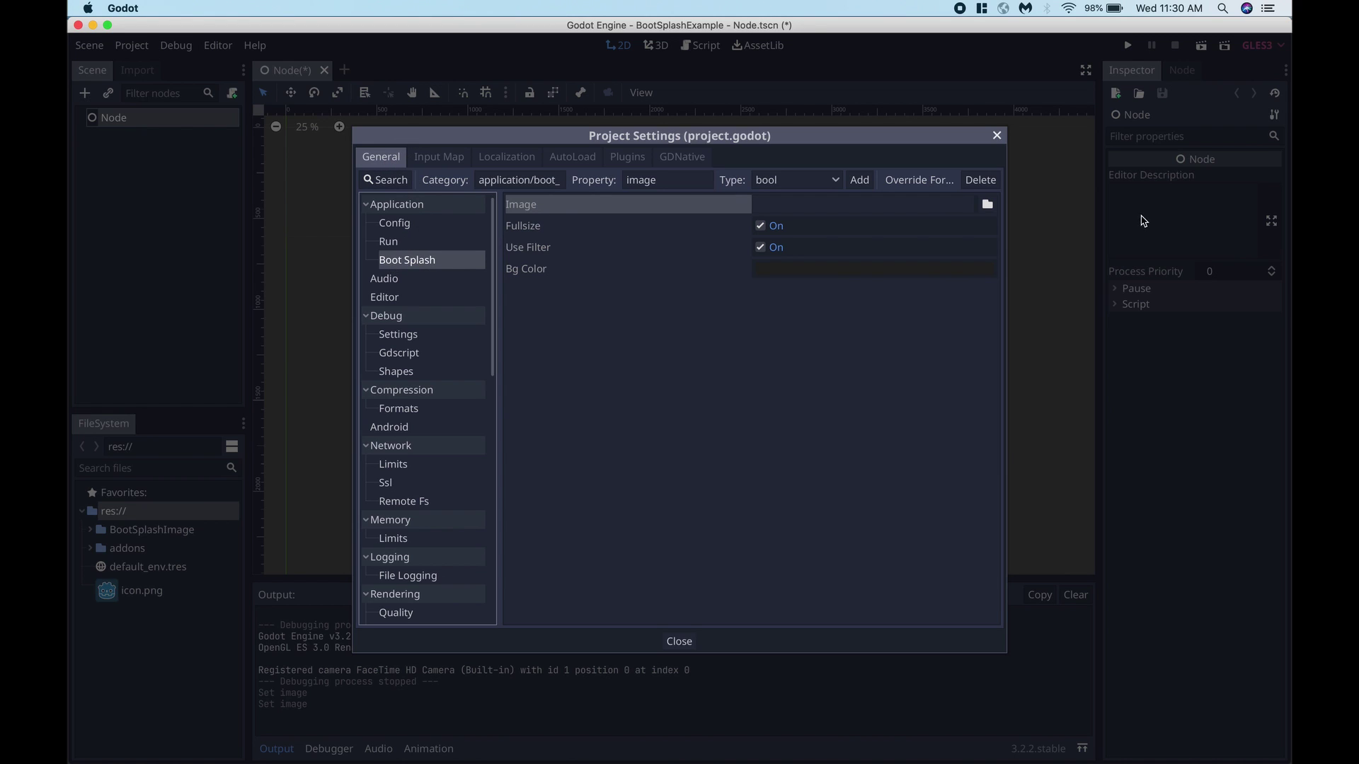
# - Pick BootSplashImage/Loading.png as the boot splash Image, then revert it to empty
pyautogui.click(985, 205)
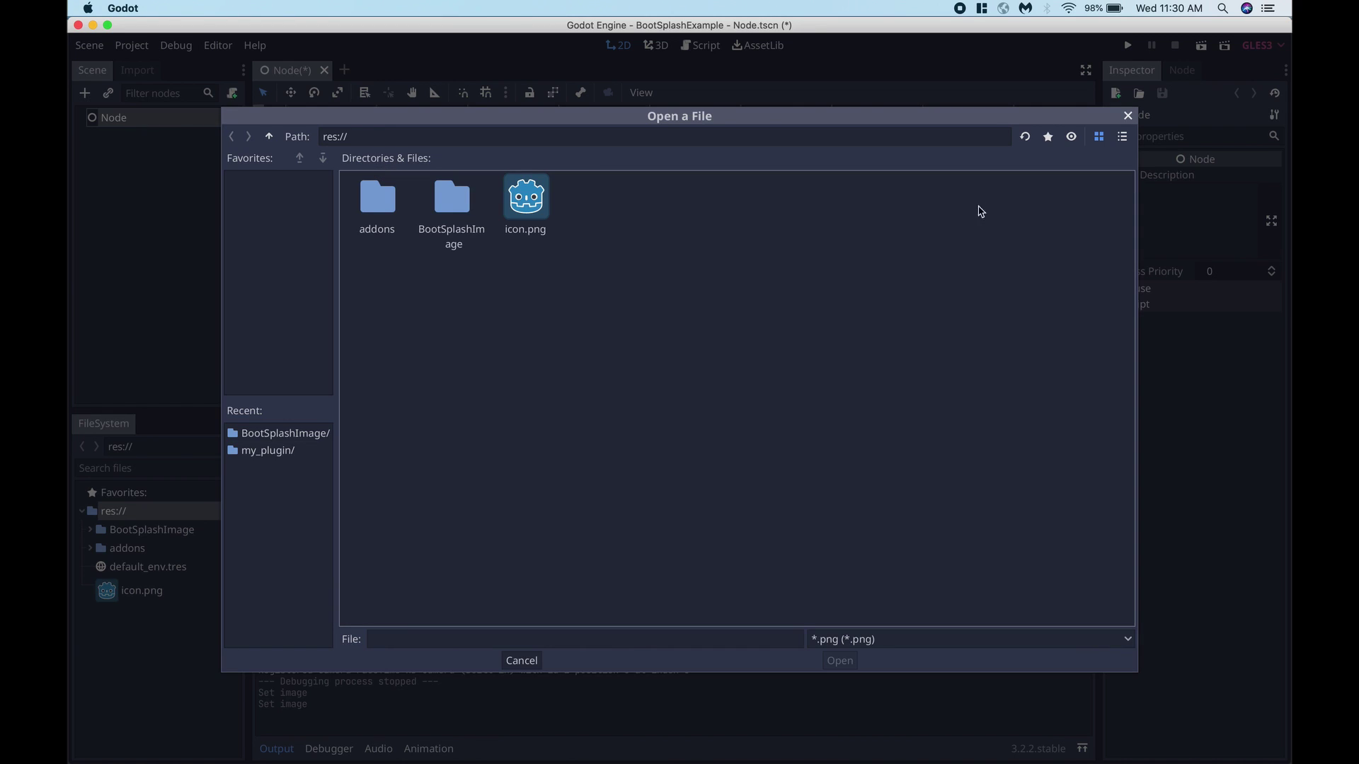
pyautogui.doubleClick(454, 235)
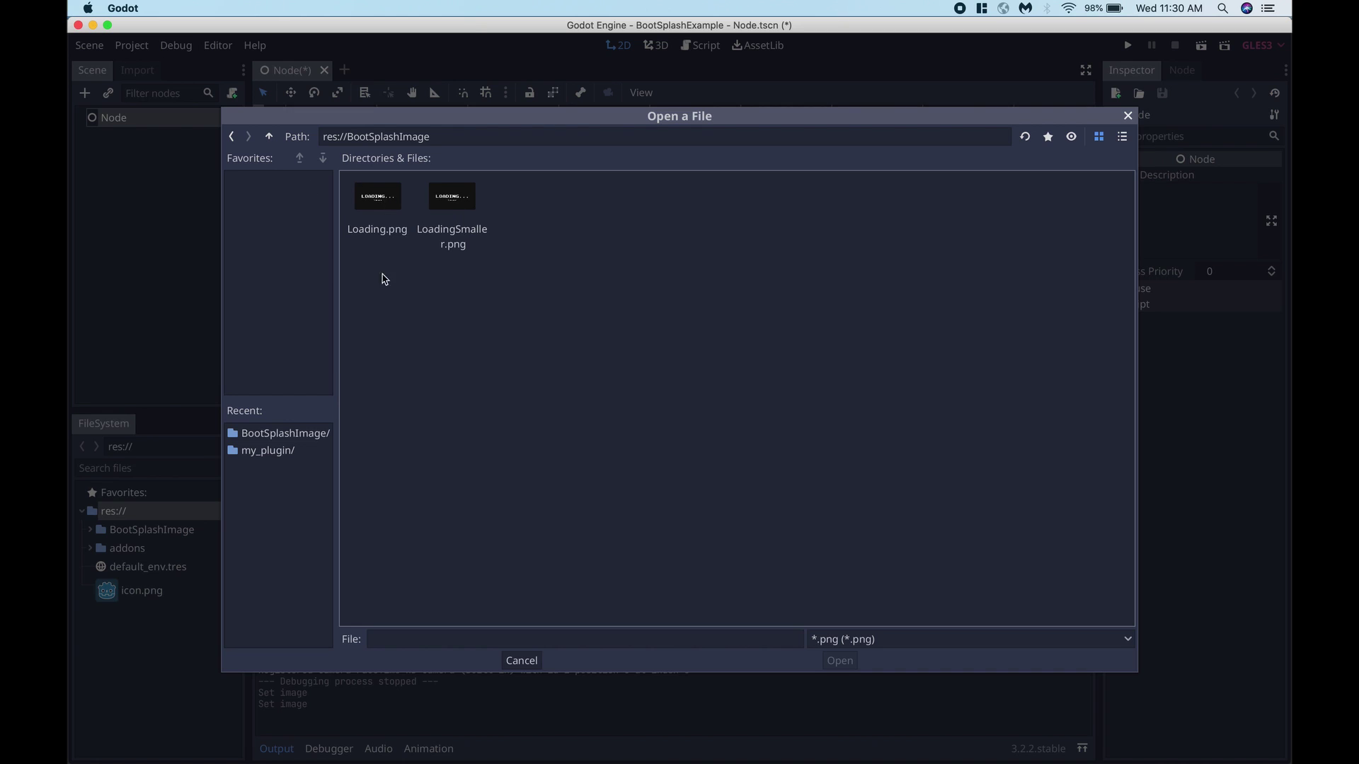
pyautogui.doubleClick(378, 205)
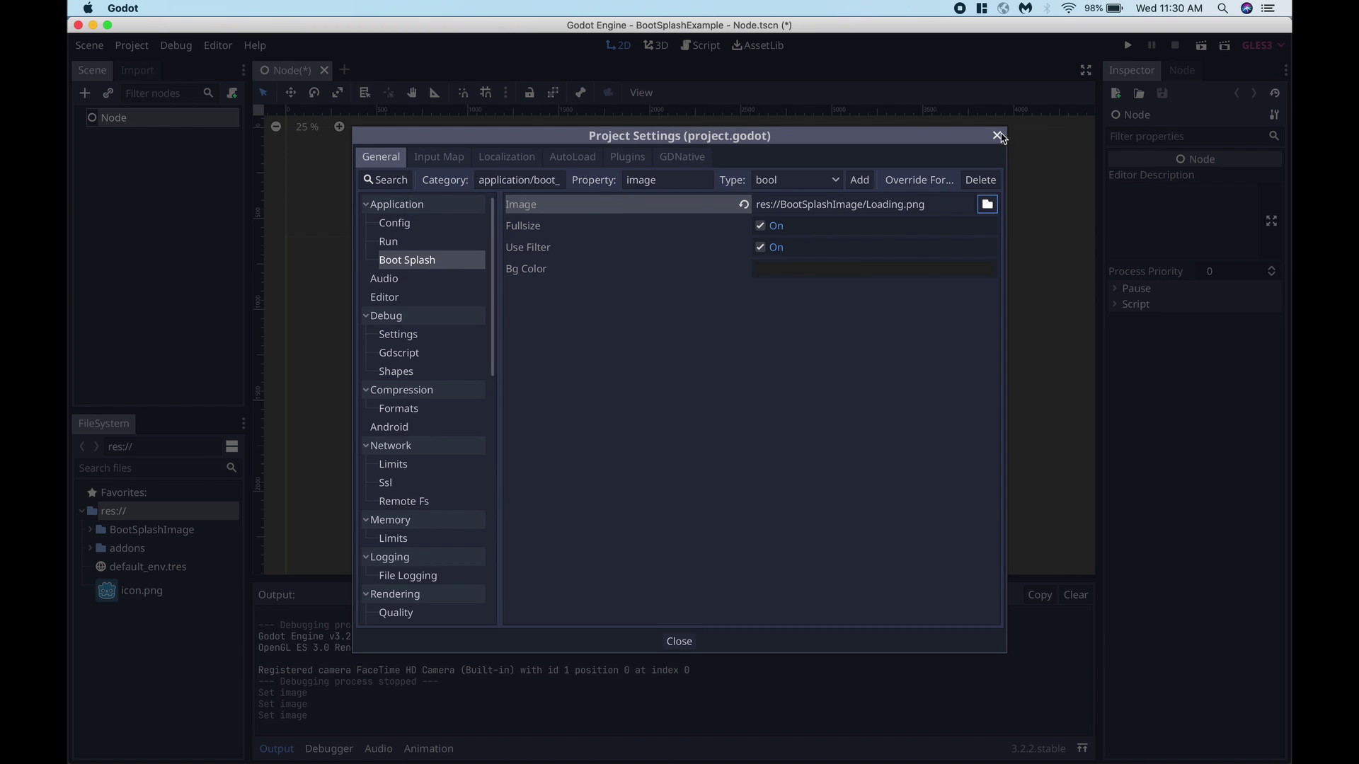
pyautogui.click(747, 205)
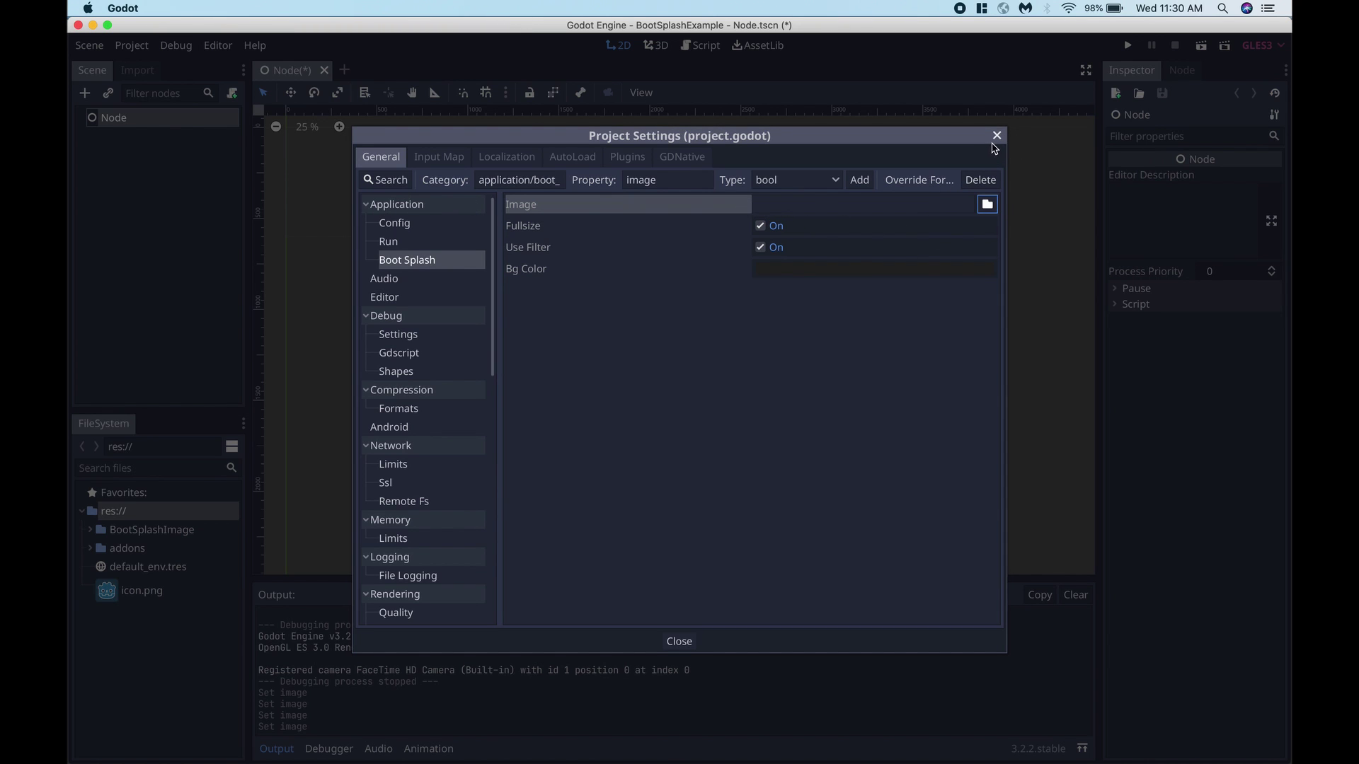
# - Close Project Settings and test-run the project with no splash image, then stop it
pyautogui.click(996, 137)
pyautogui.press('super+b')
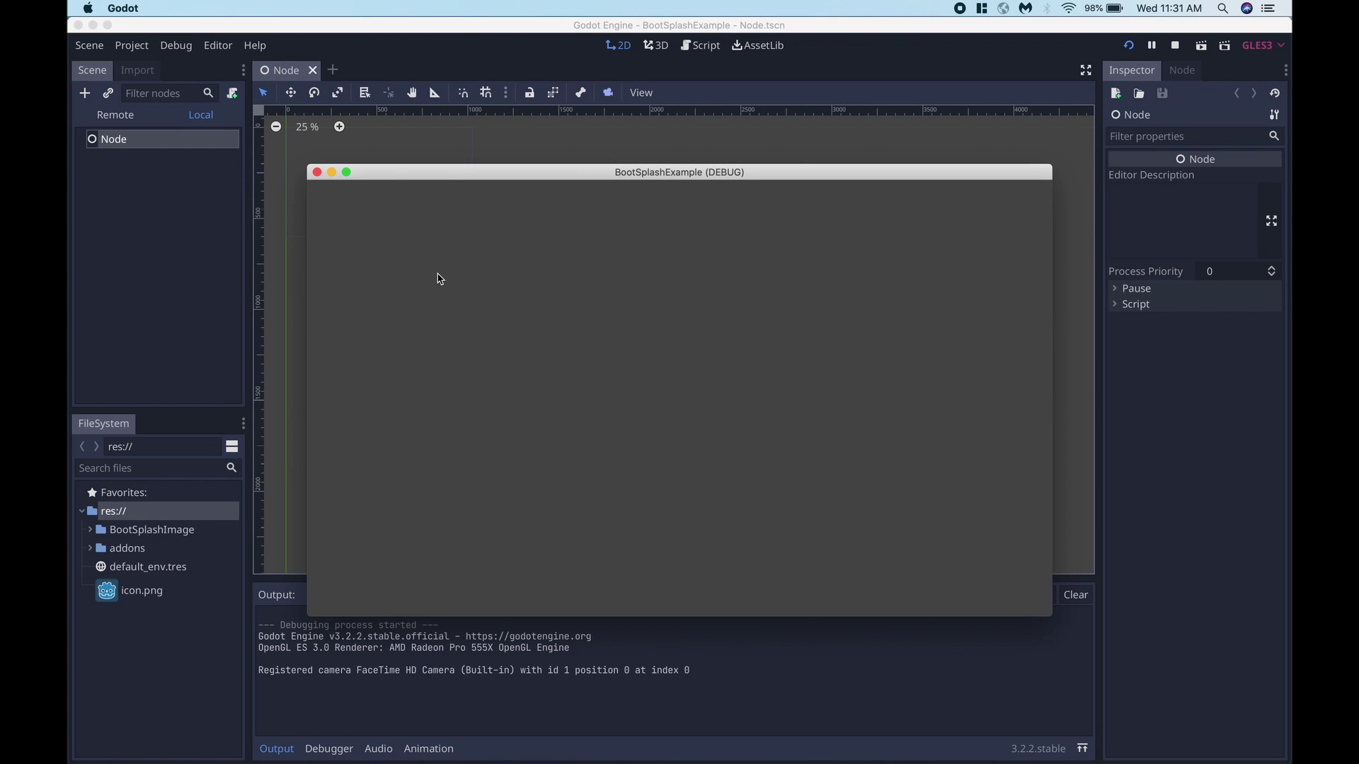
pyautogui.press('super+q')
# - Set the boot splash Image to res://BootSplashImage/Loading.png and test-run the project
pyautogui.click(131, 45)
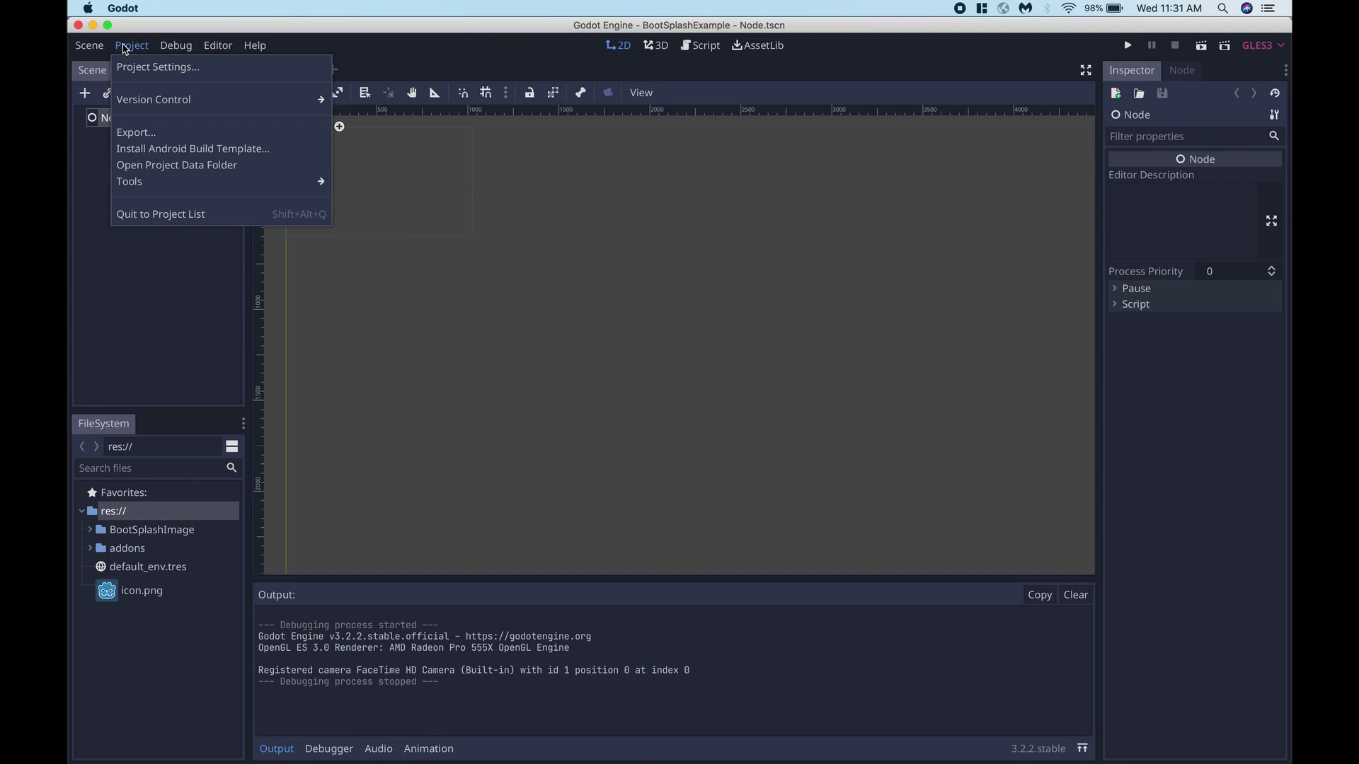
pyautogui.click(147, 65)
pyautogui.click(987, 204)
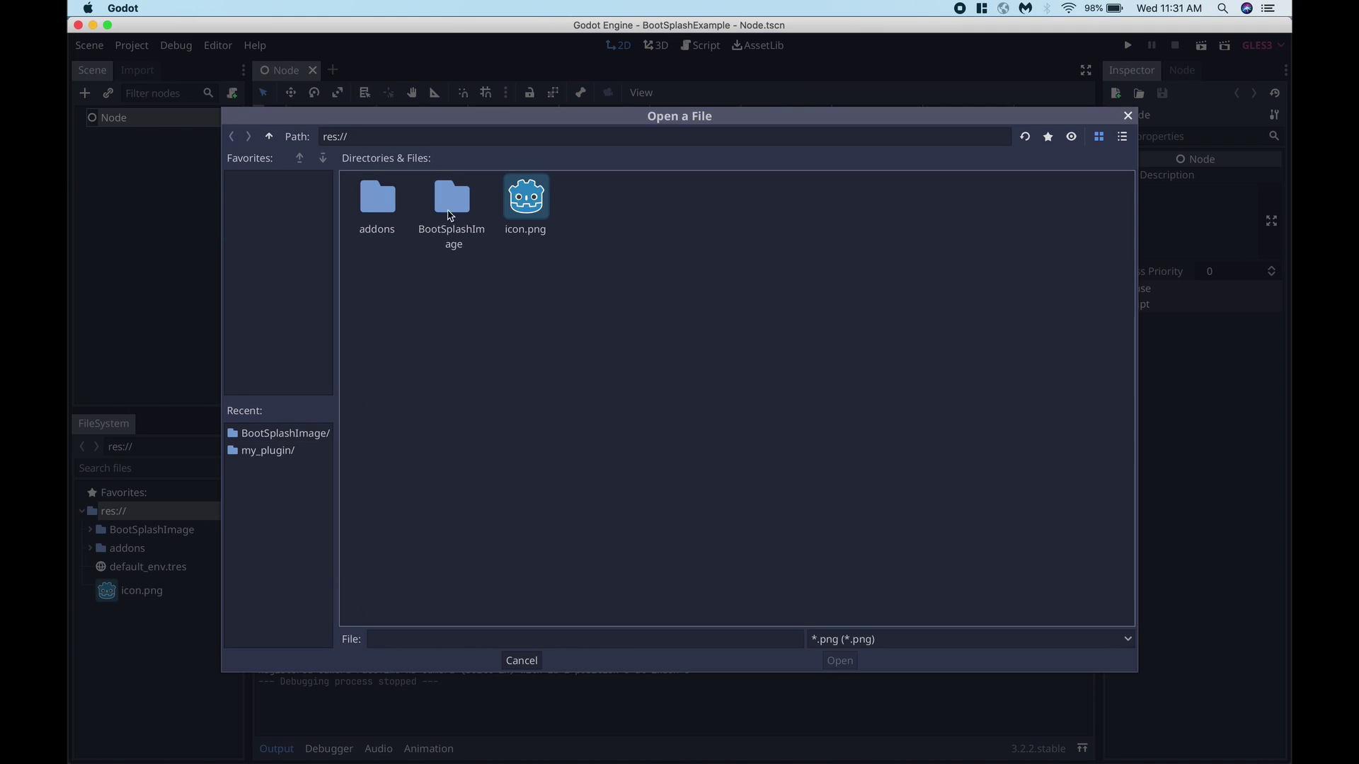
pyautogui.doubleClick(451, 200)
pyautogui.doubleClick(377, 196)
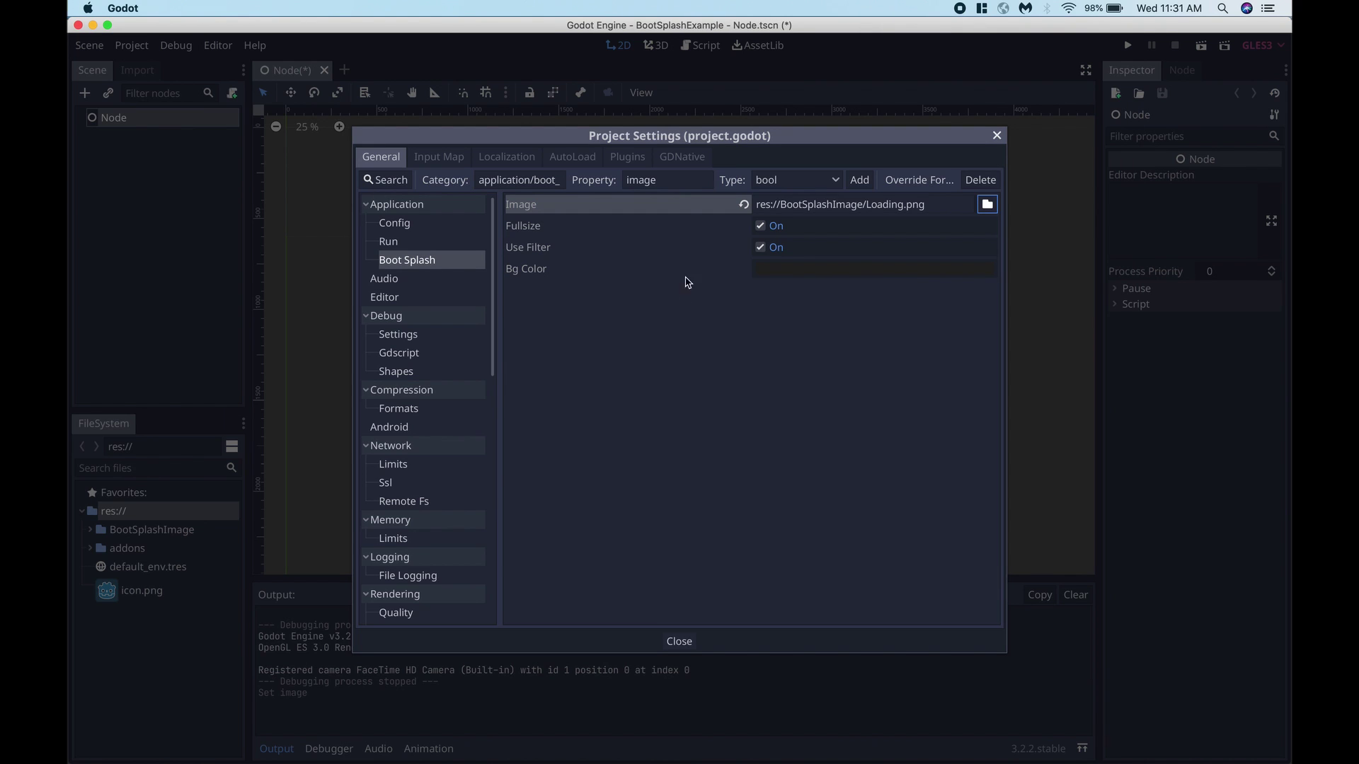
pyautogui.click(1000, 139)
pyautogui.press('super+b')
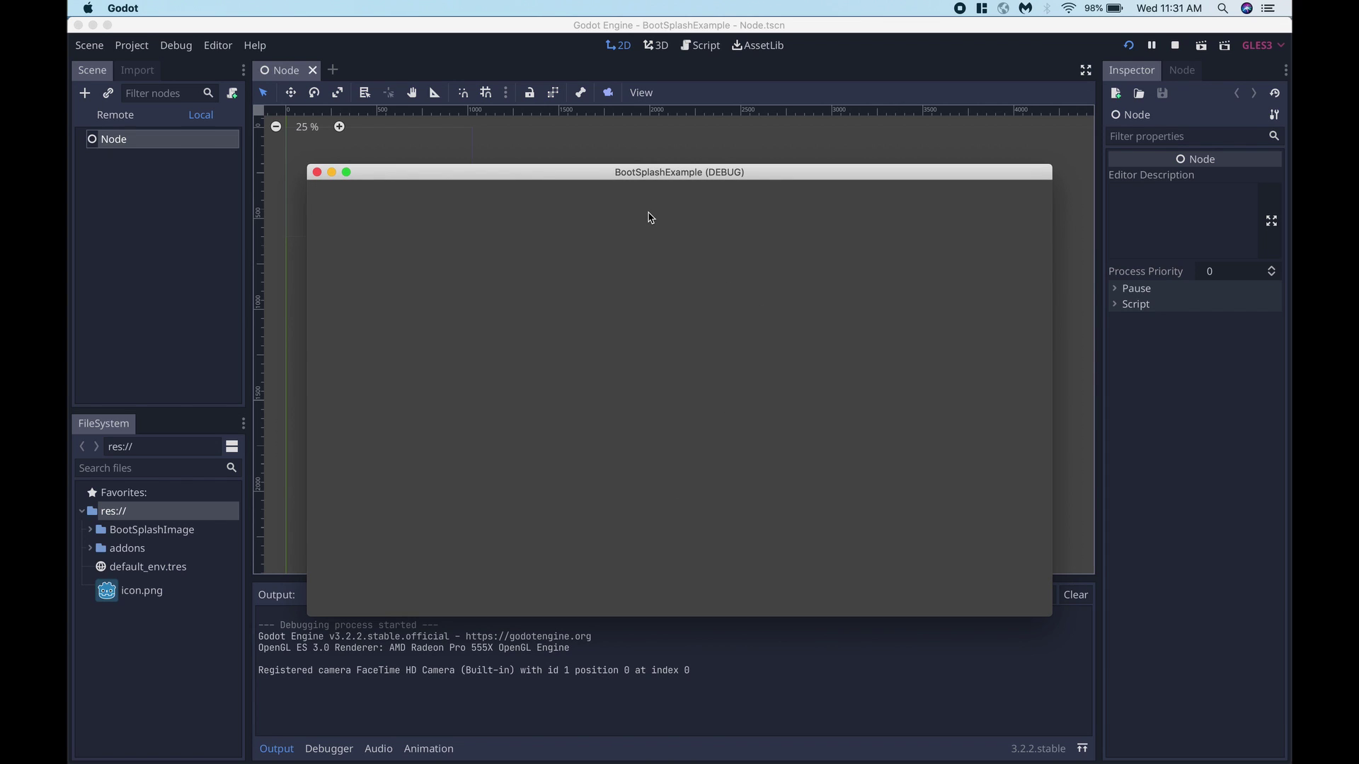
pyautogui.press('super+q')
# - Change the boot splash Image to LoadingSmaller.png in Project Settings
pyautogui.click(131, 45)
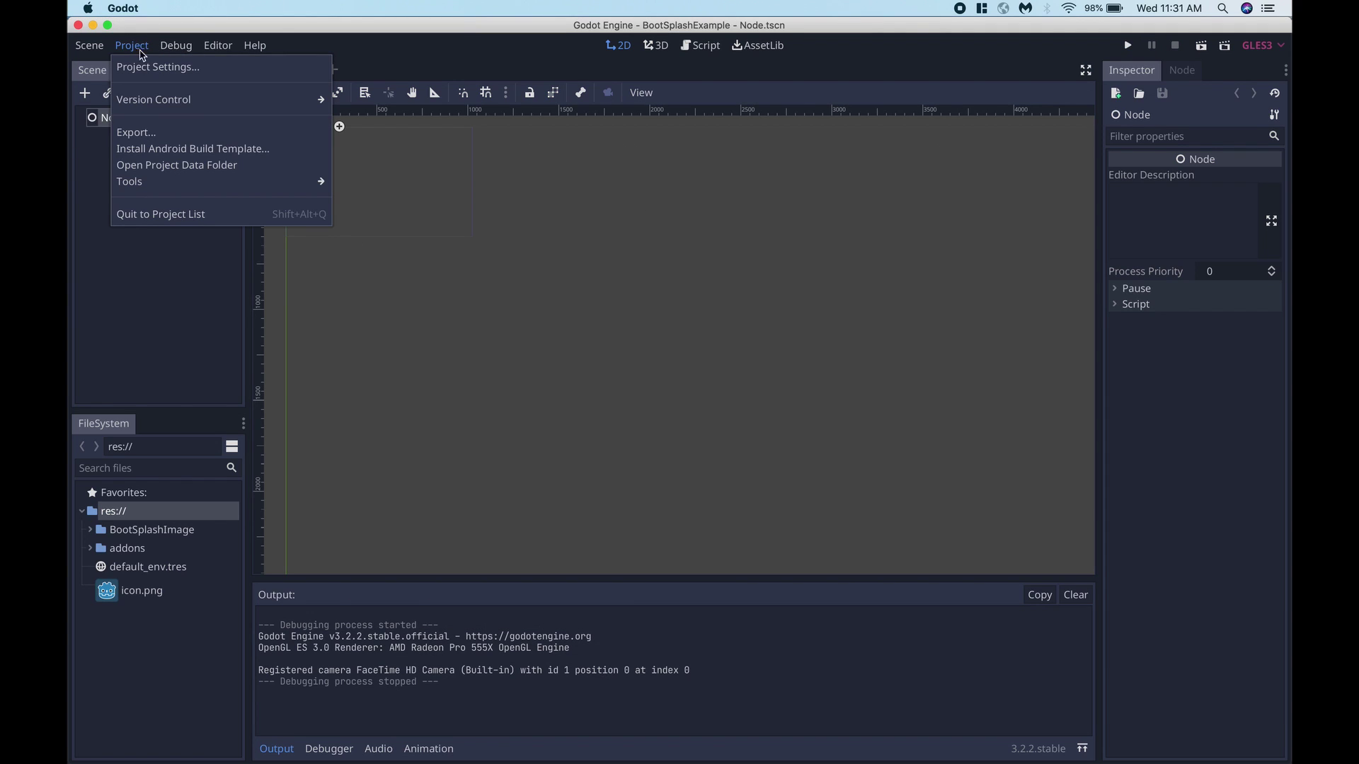
pyautogui.click(149, 64)
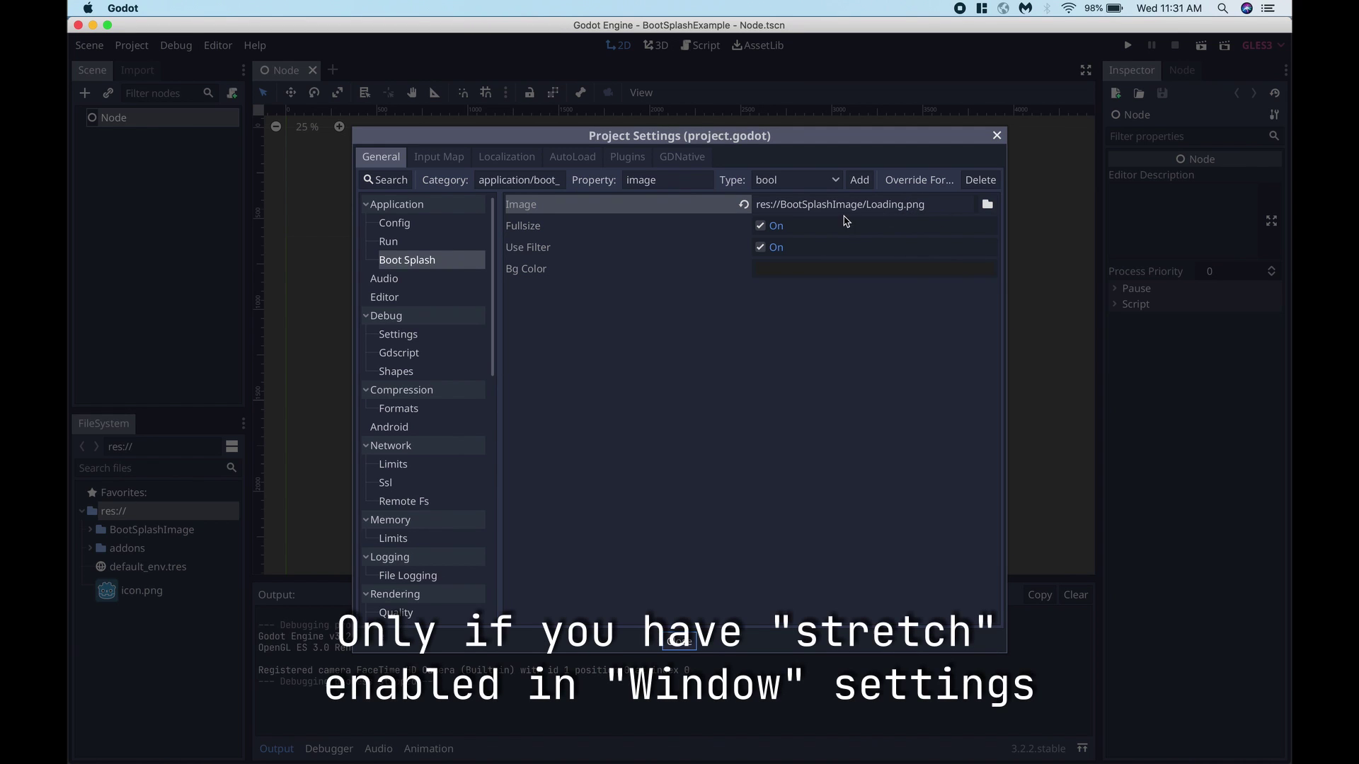
pyautogui.click(987, 204)
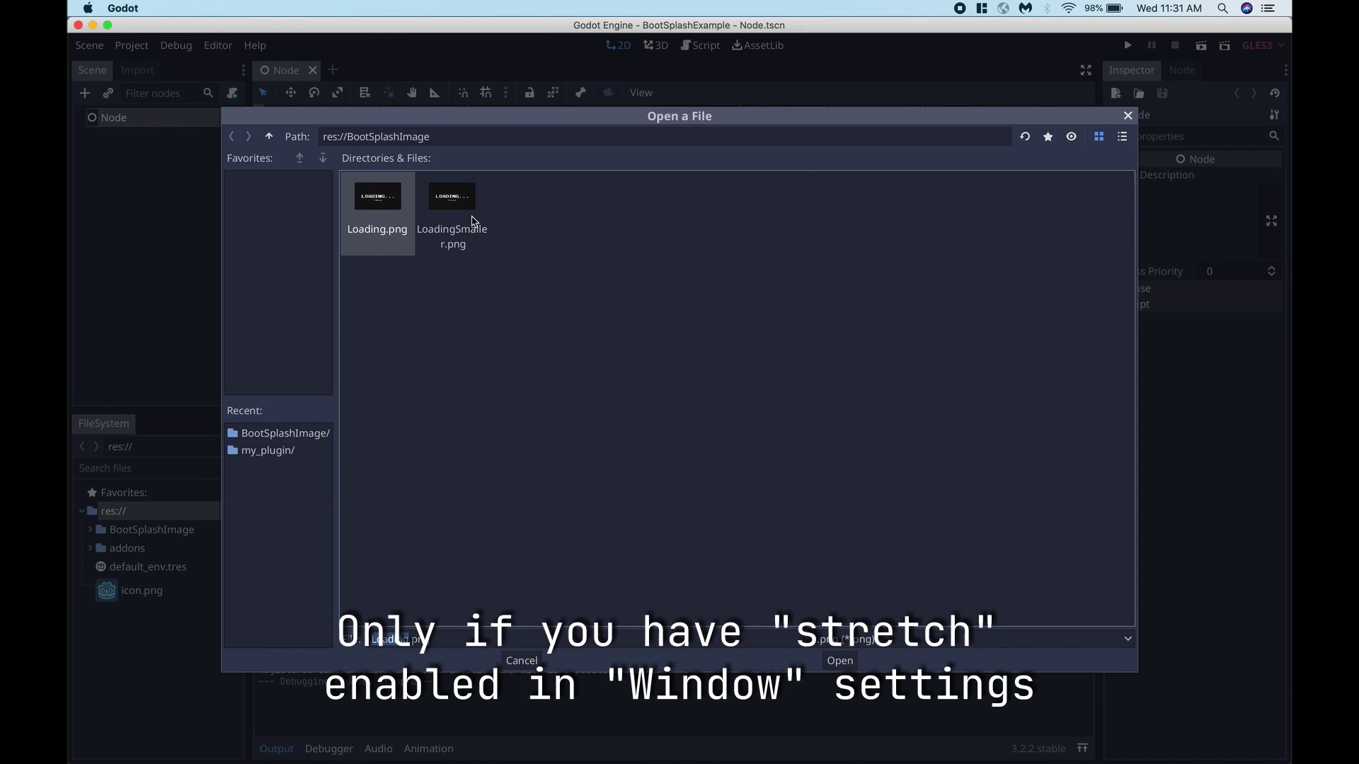
pyautogui.doubleClick(455, 212)
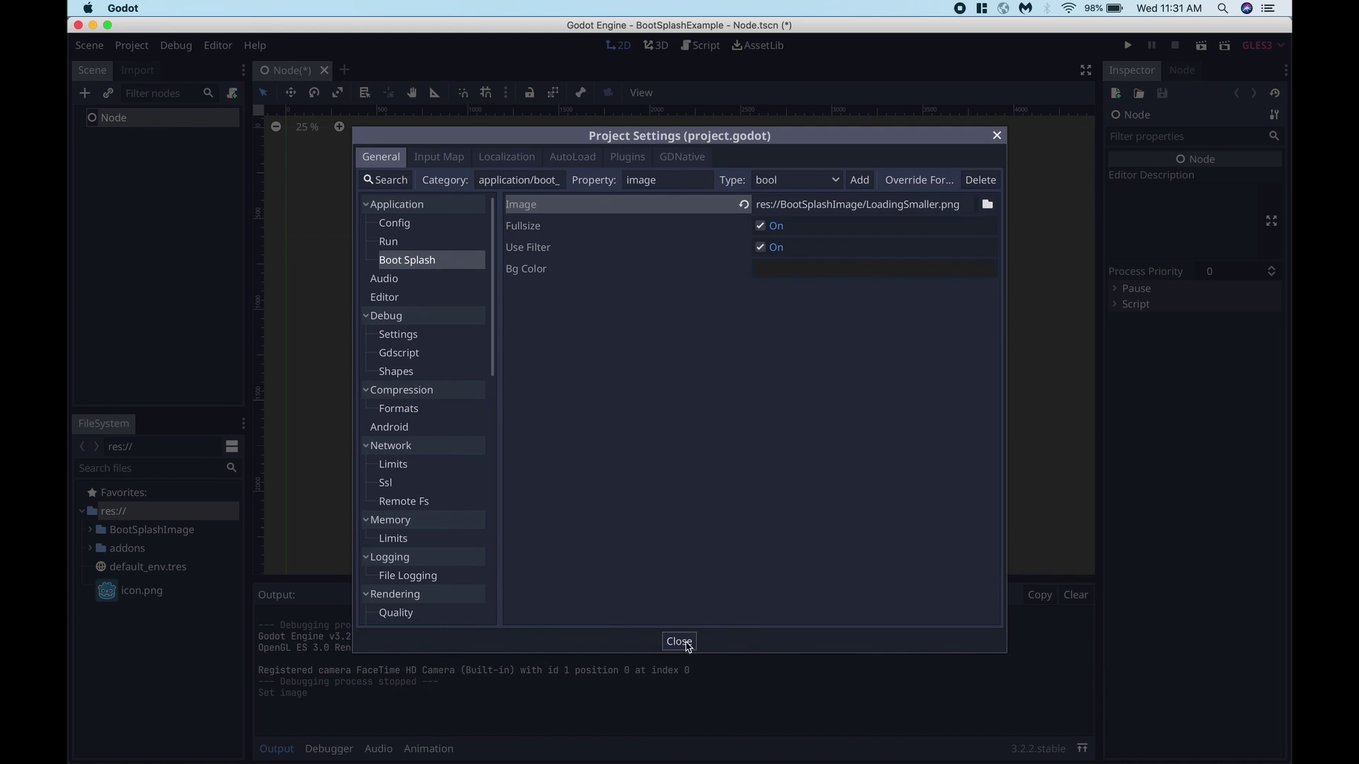
pyautogui.click(679, 642)
# - Test-run the smaller splash, stop it, and switch over to Photoshop
pyautogui.press('super+b')
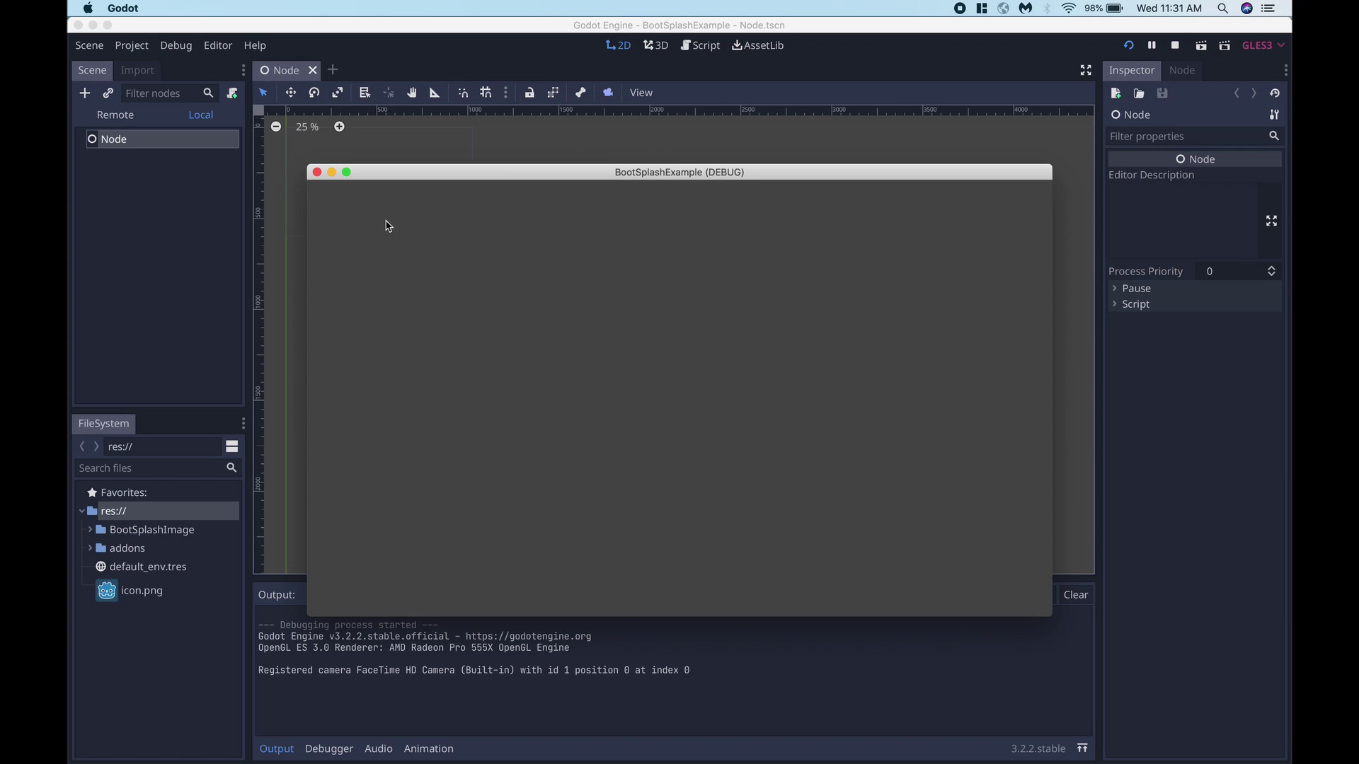
pyautogui.press('super+q')
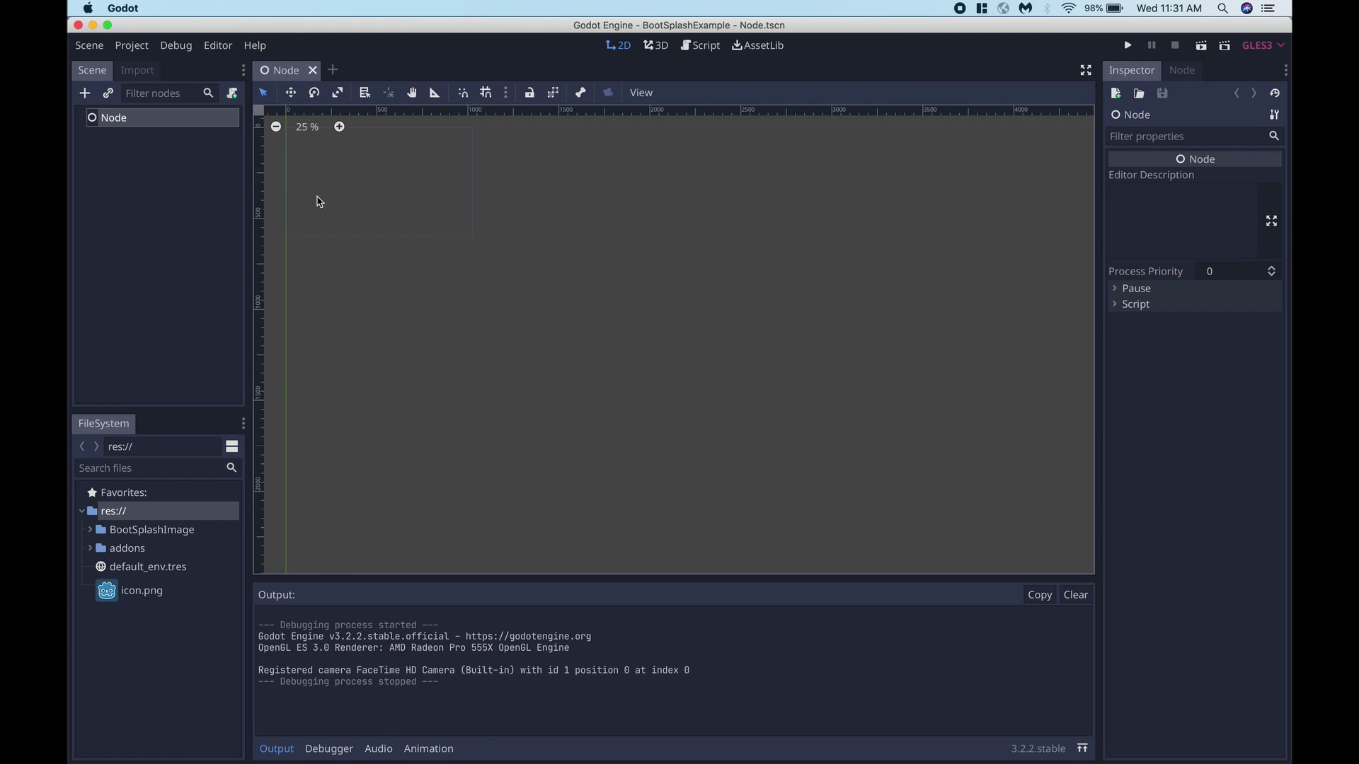
pyautogui.hotkey('ctrl', 'Up')
pyautogui.click(316, 182)
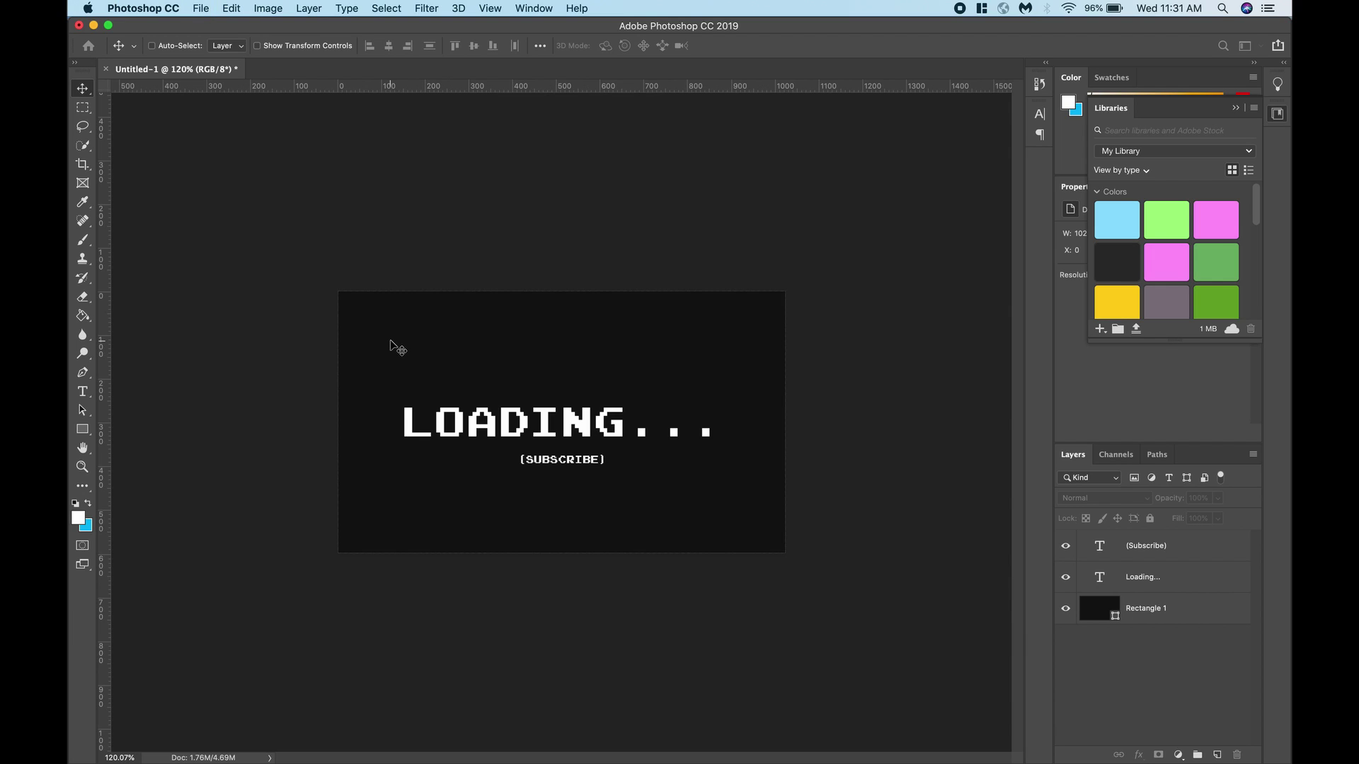
# - Confirm the LOADING splash design measures 1024 × 600 pixels in the New and Image Size dialogs
pyautogui.press('super+n')
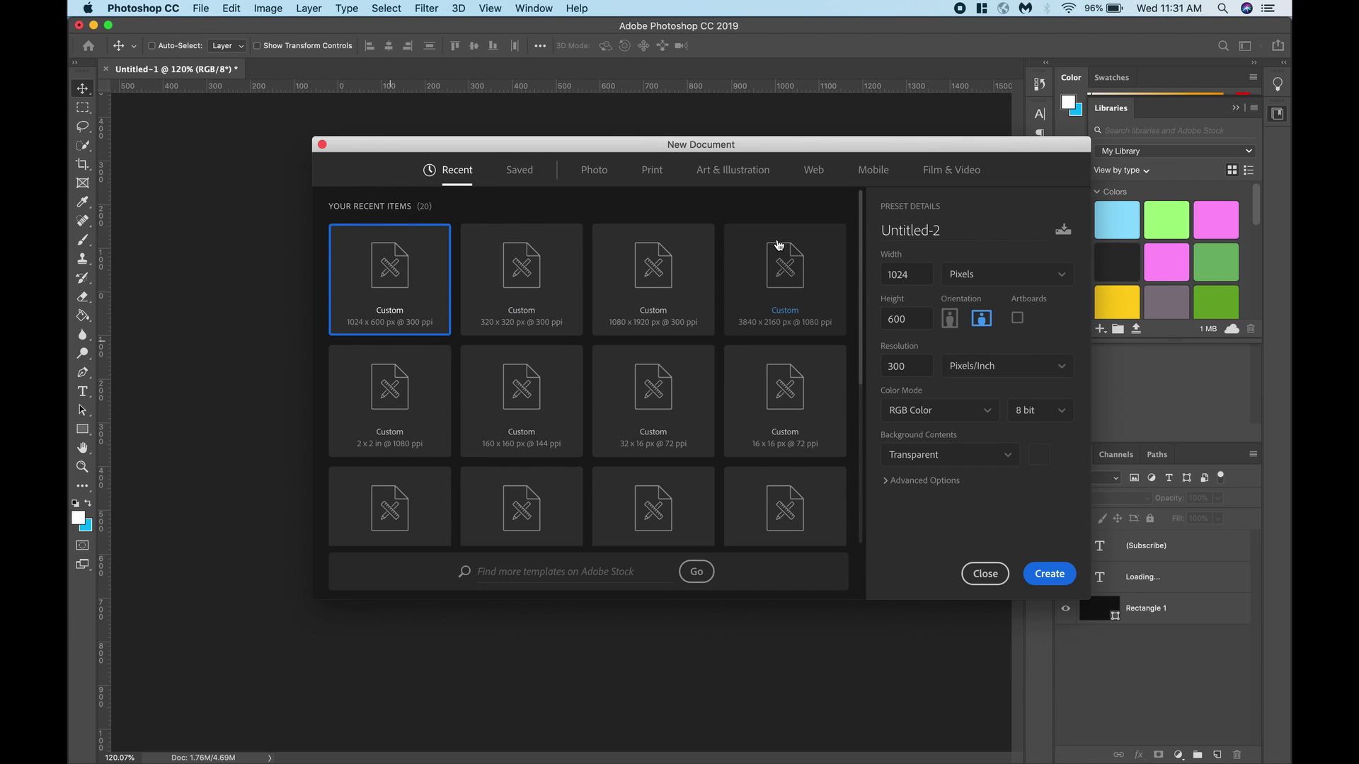
pyautogui.doubleClick(913, 276)
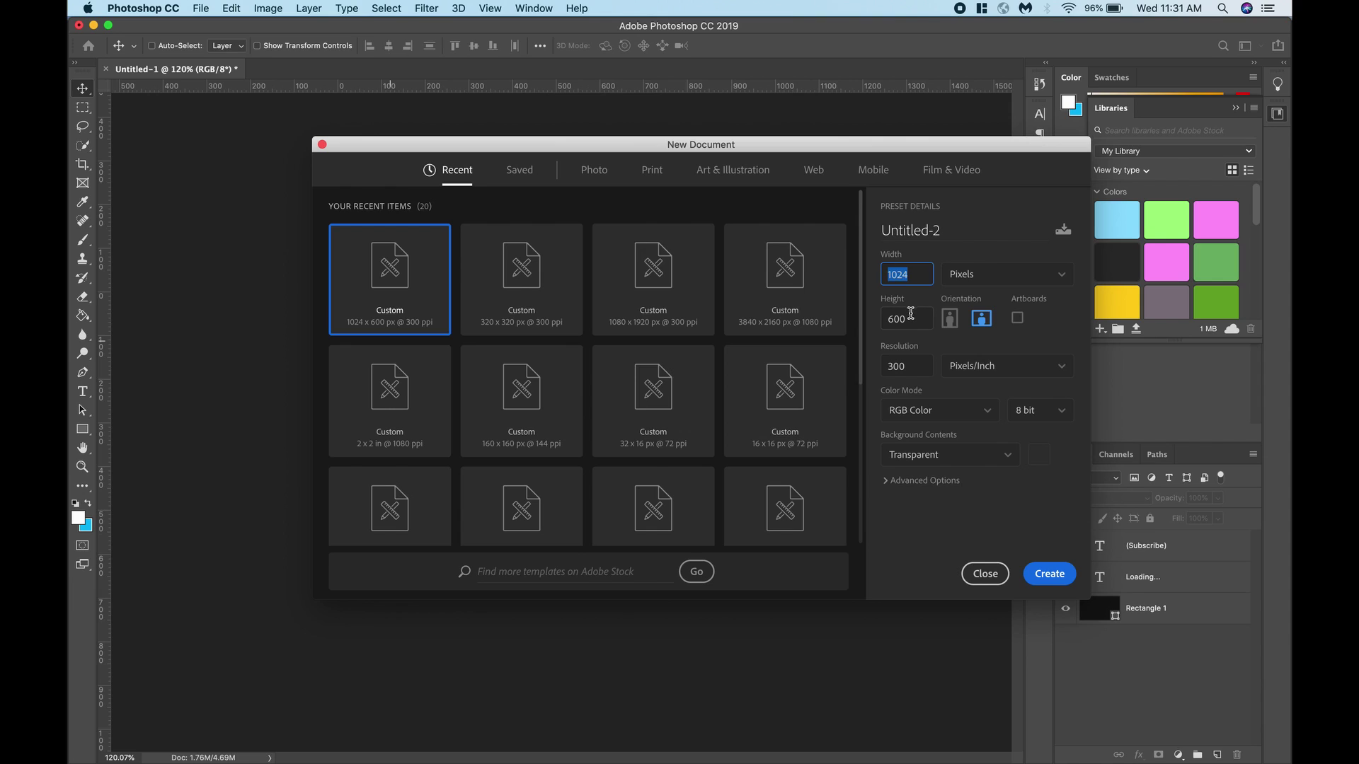
pyautogui.click(985, 573)
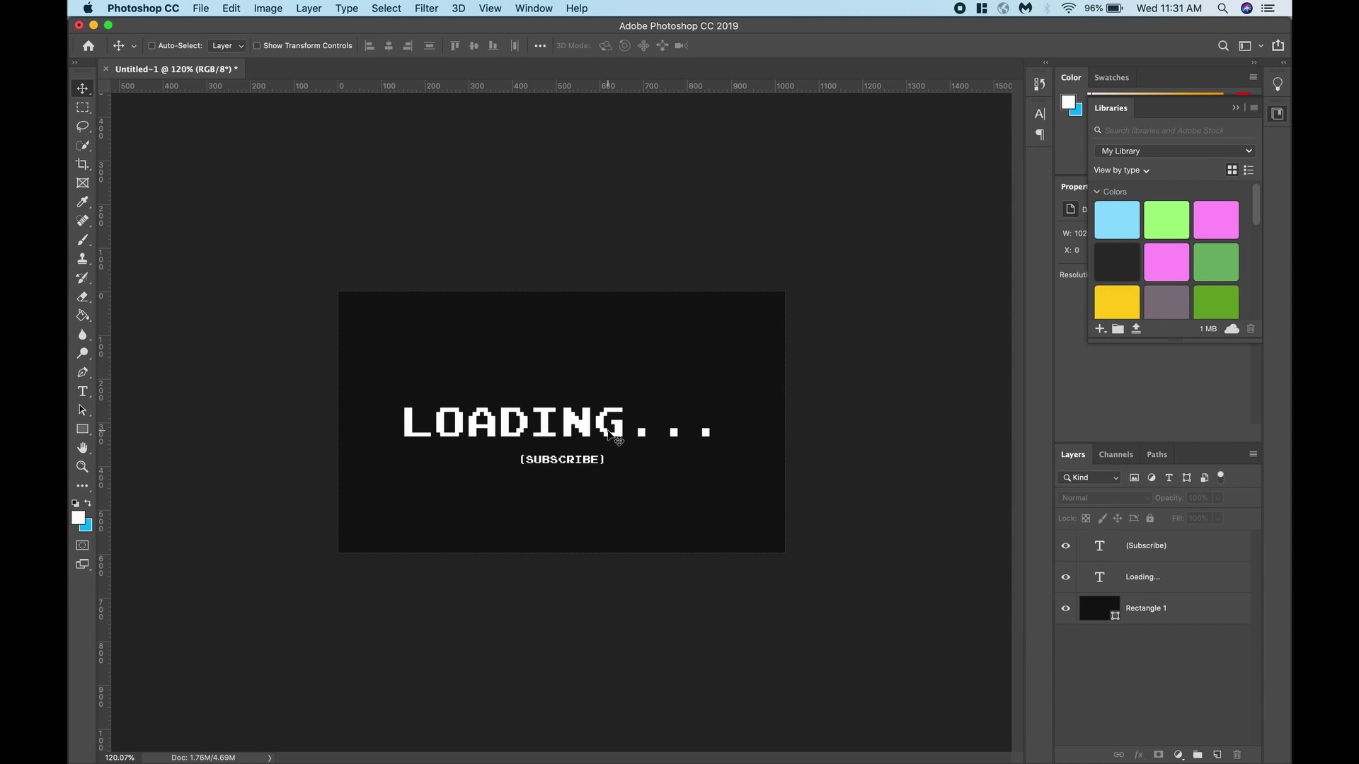
pyautogui.press('super+alt+i')
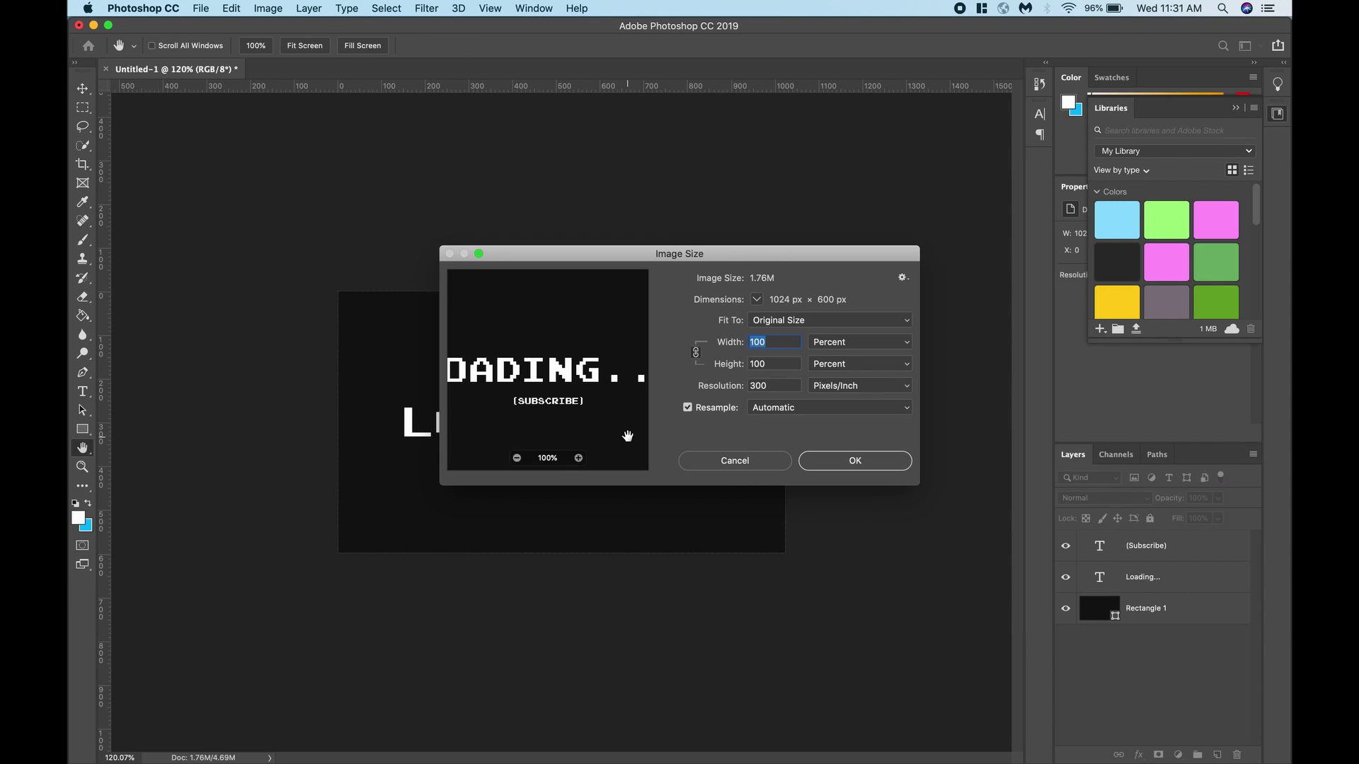
pyautogui.click(869, 344)
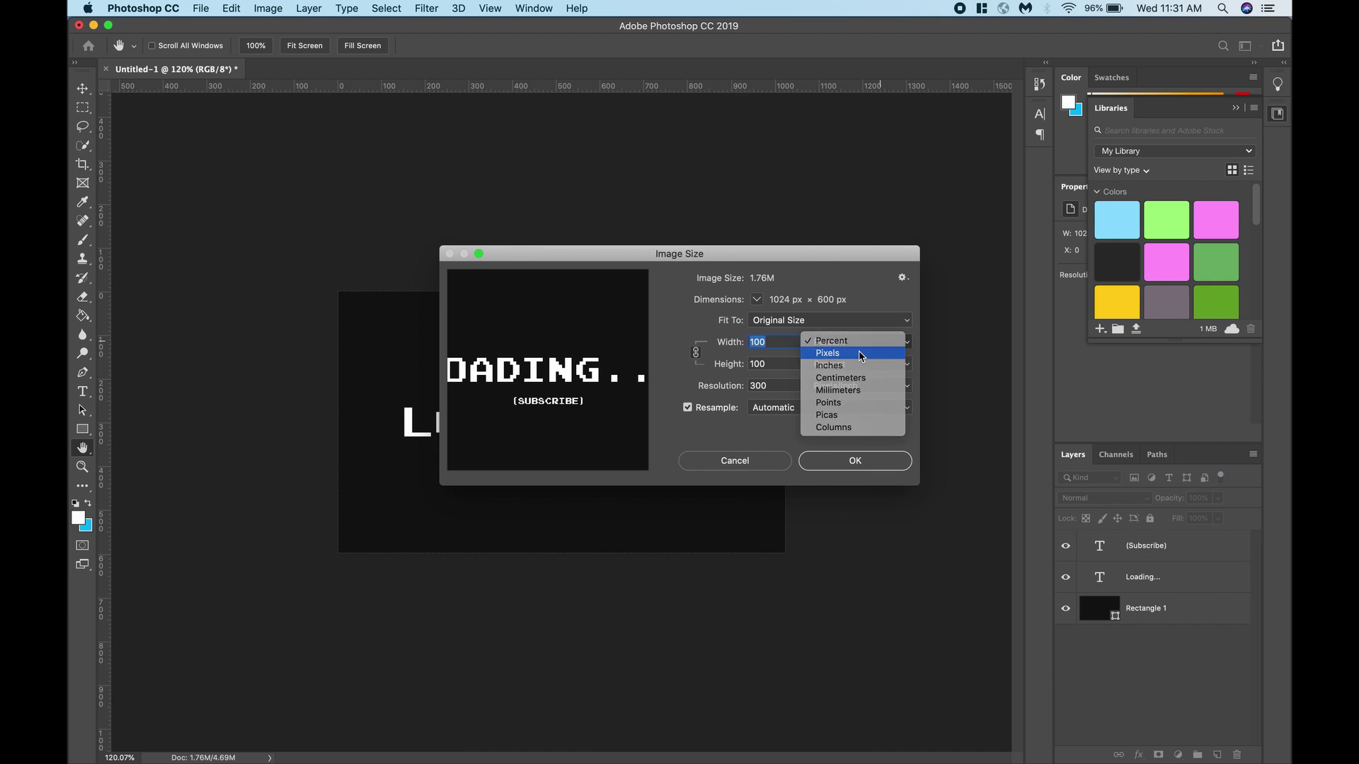
pyautogui.click(828, 353)
# - Back in Godot, verify the Display > Window size is 1024 × 600 to match the splash
pyautogui.click(750, 468)
pyautogui.hotkey('ctrl', 'Up')
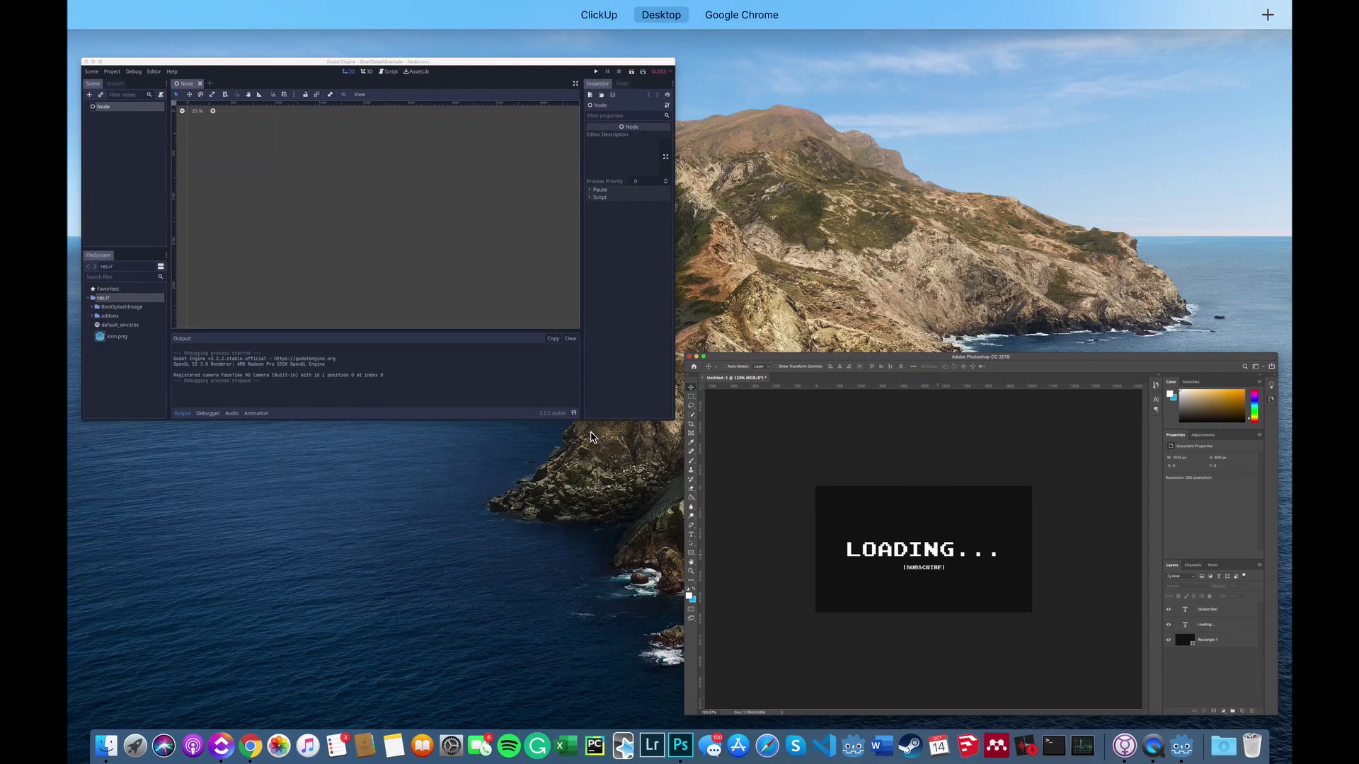
pyautogui.click(382, 294)
pyautogui.click(131, 45)
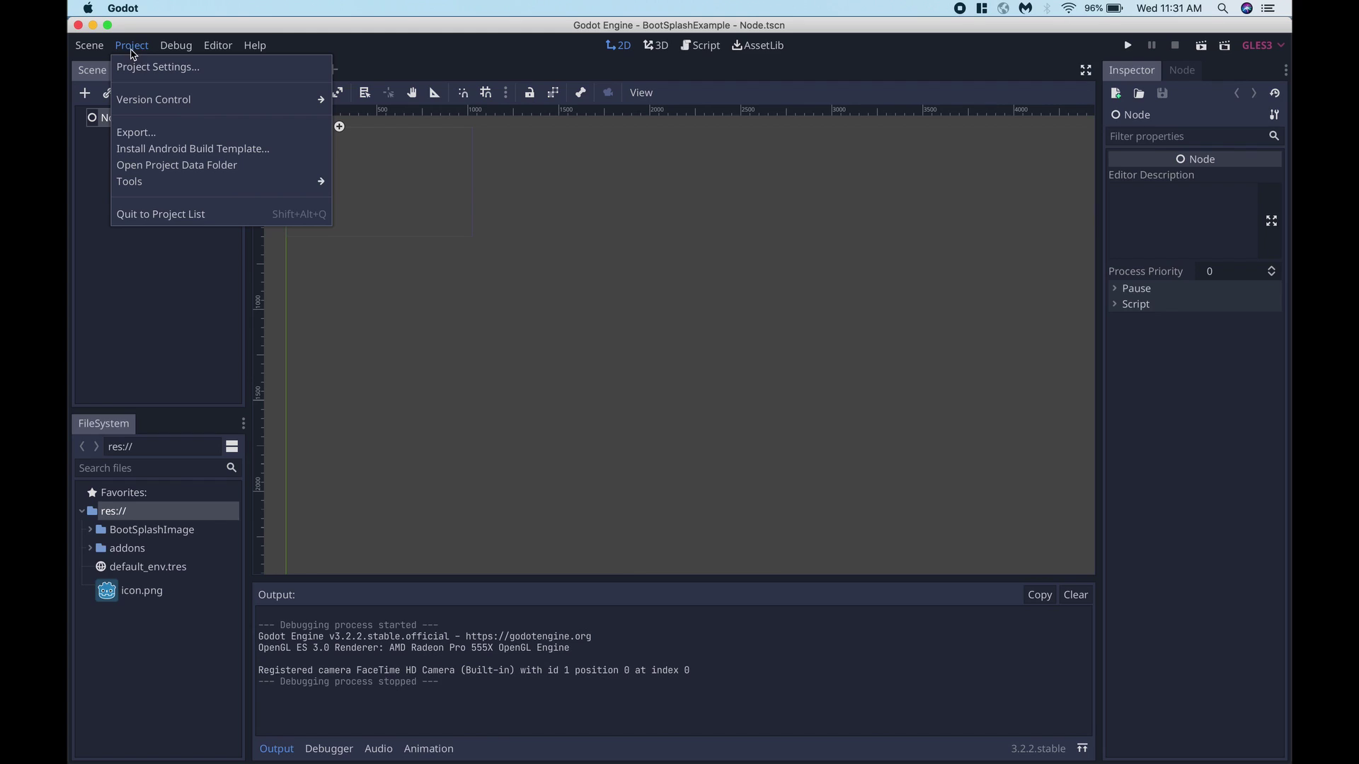
pyautogui.click(150, 63)
pyautogui.scroll(-10, 428, 264)
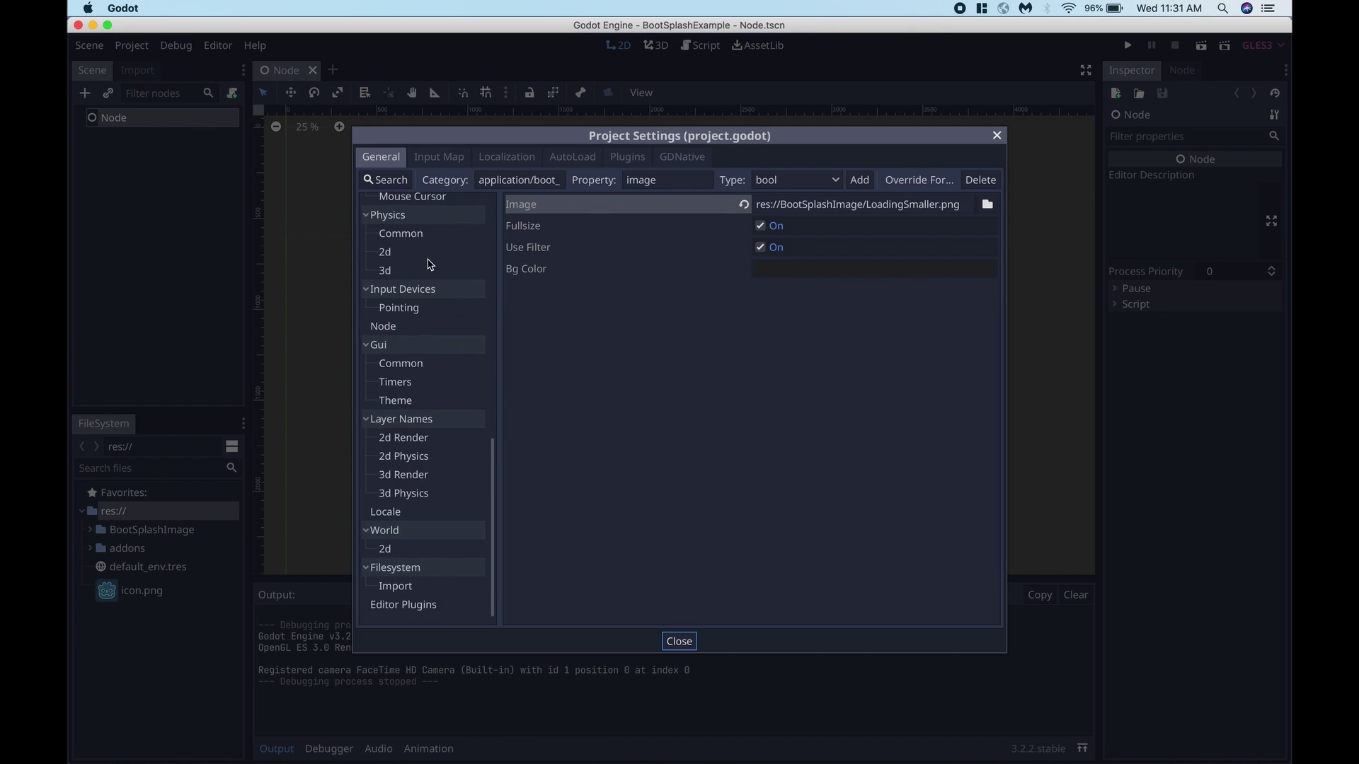
pyautogui.click(399, 304)
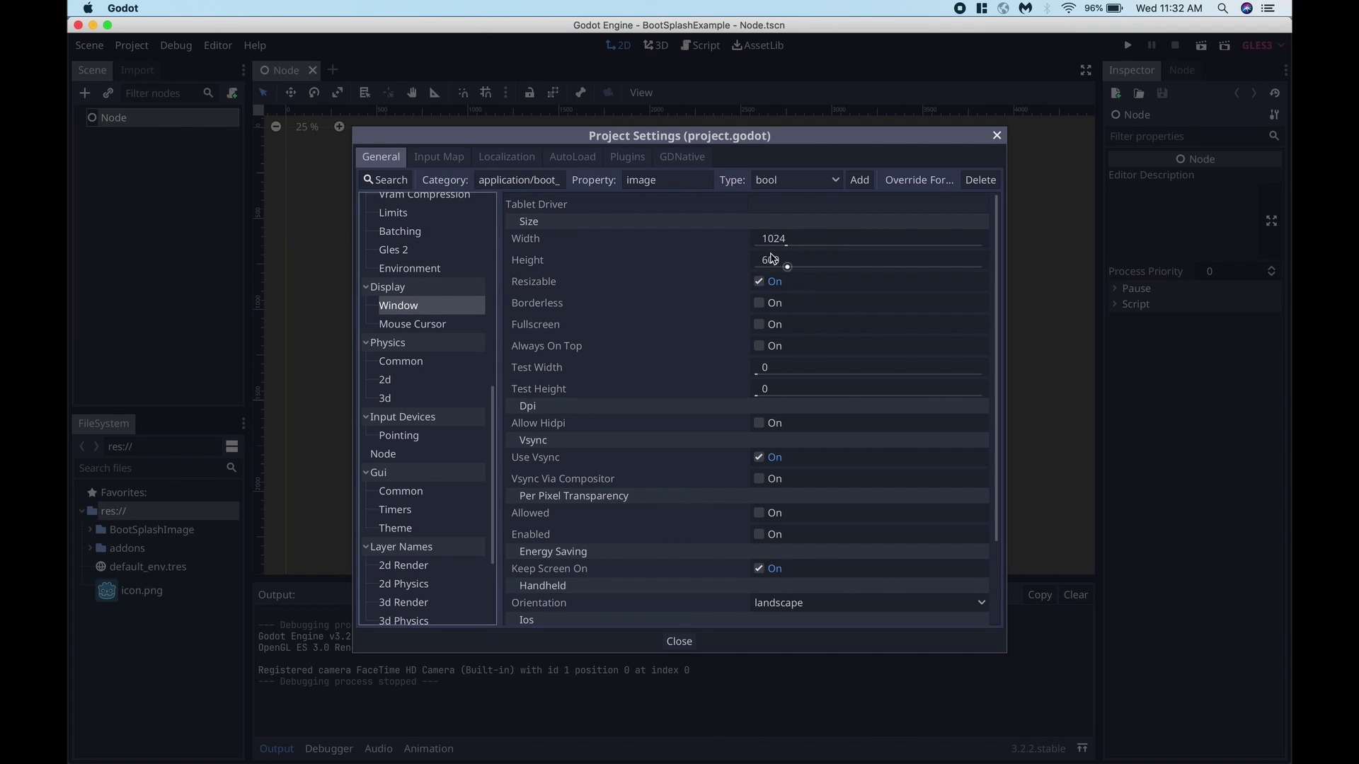
pyautogui.click(996, 136)
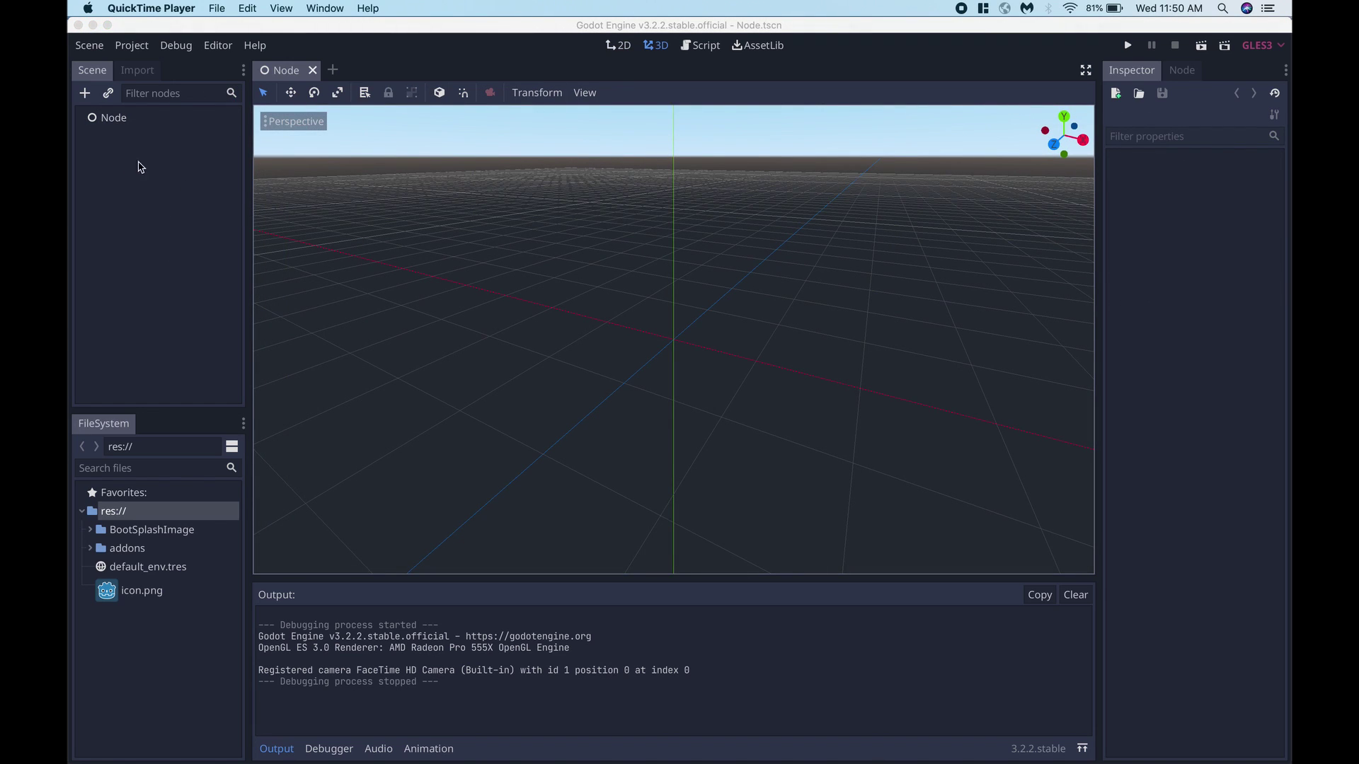
# - Switch to the 2D workspace and set the window to 1080×1920 with a 540×960 test size
pyautogui.click(598, 51)
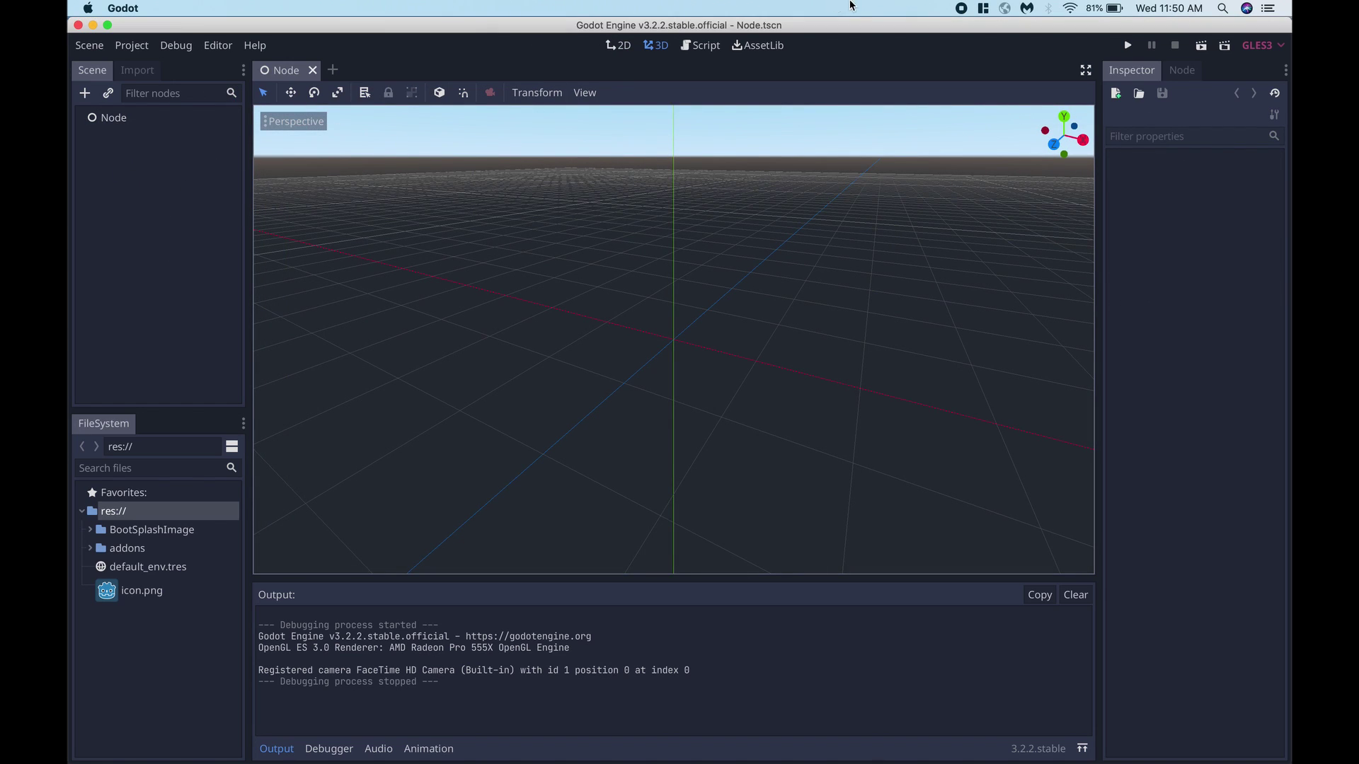
pyautogui.click(618, 46)
pyautogui.click(132, 46)
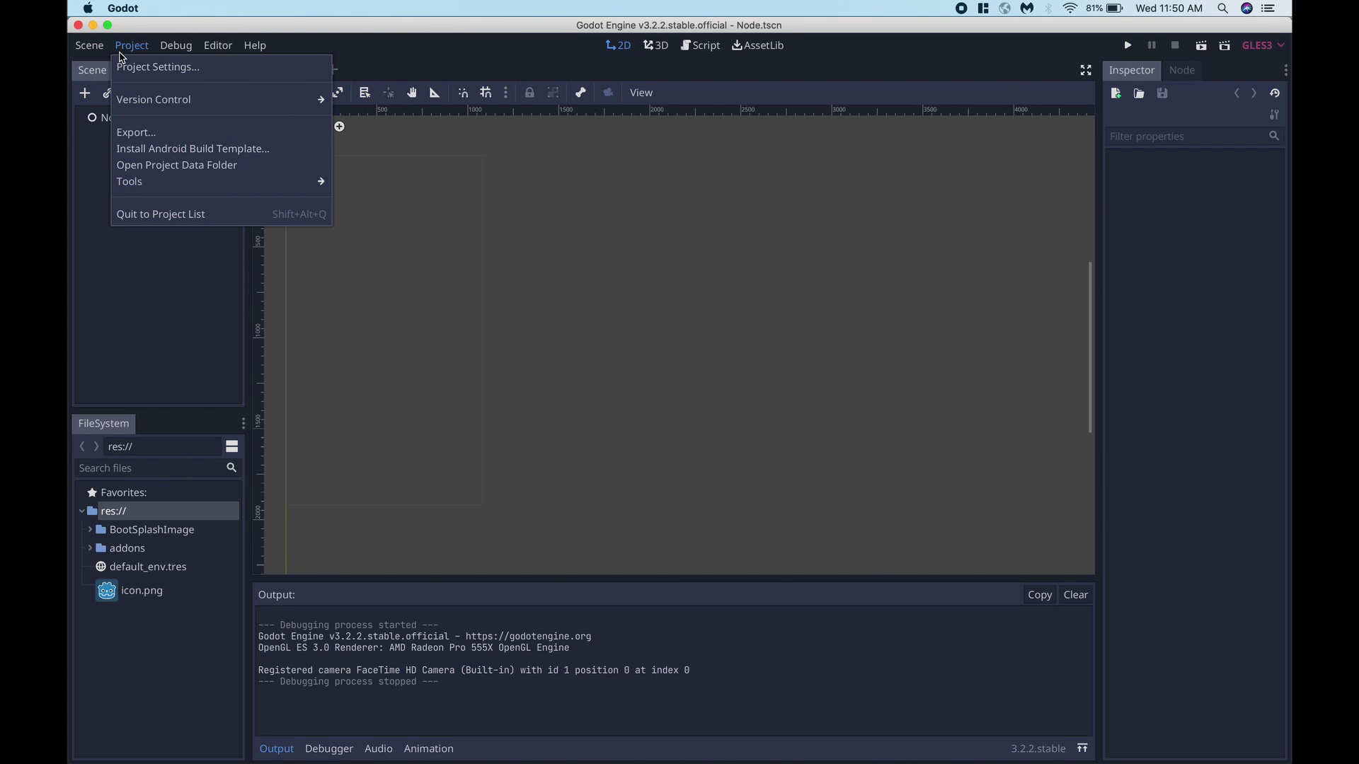
pyautogui.click(138, 63)
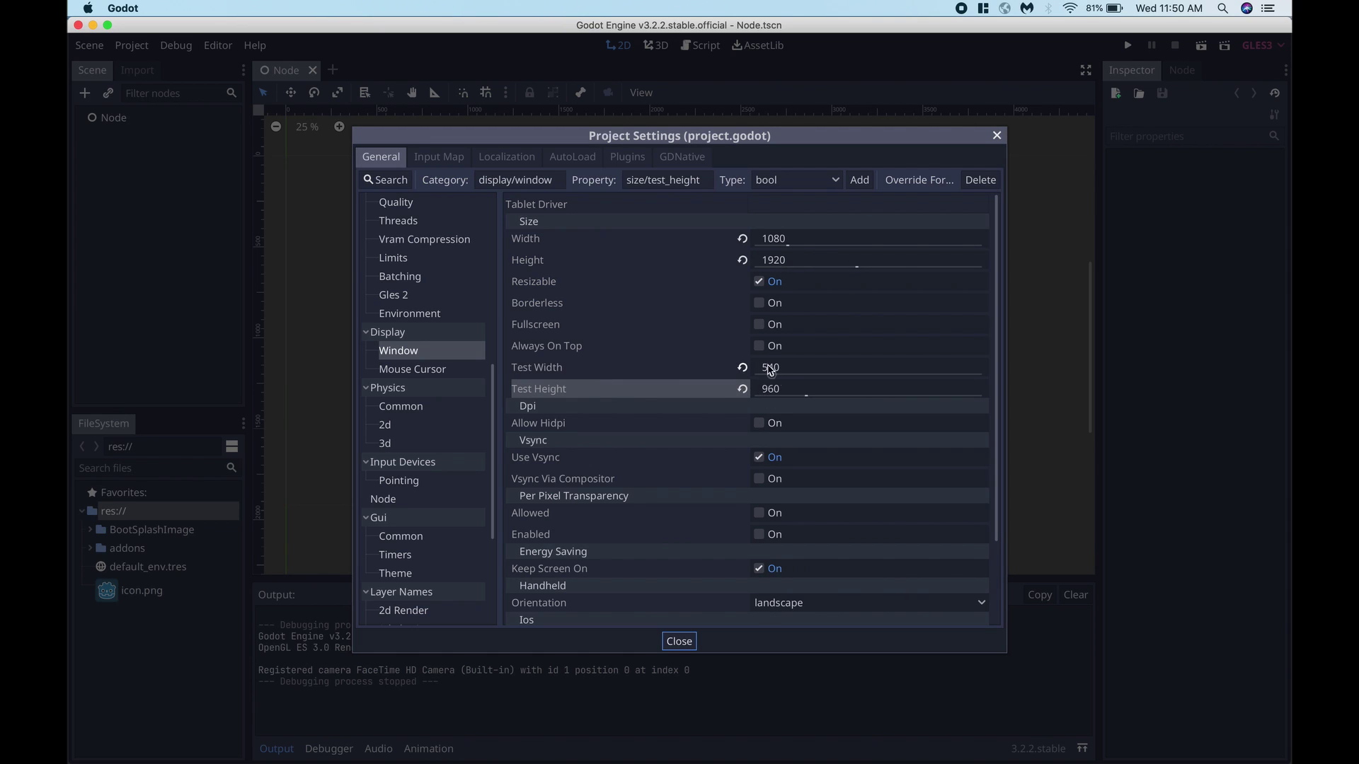
pyautogui.click(679, 641)
# - Run the project to confirm the portrait window, stop it, and bring Photoshop forward
pyautogui.press('super+b')
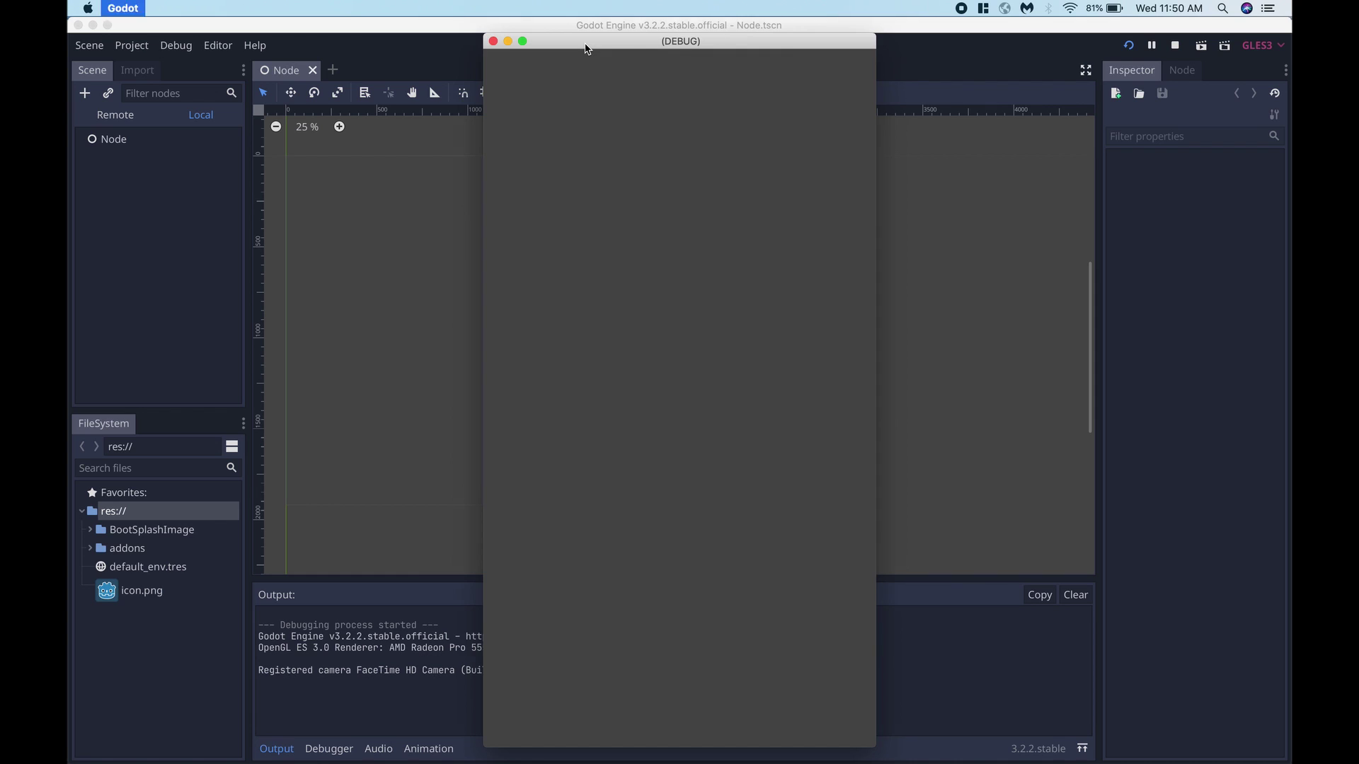
pyautogui.press('super+q')
pyautogui.hotkey('ctrl', 'Up')
pyautogui.click(397, 267)
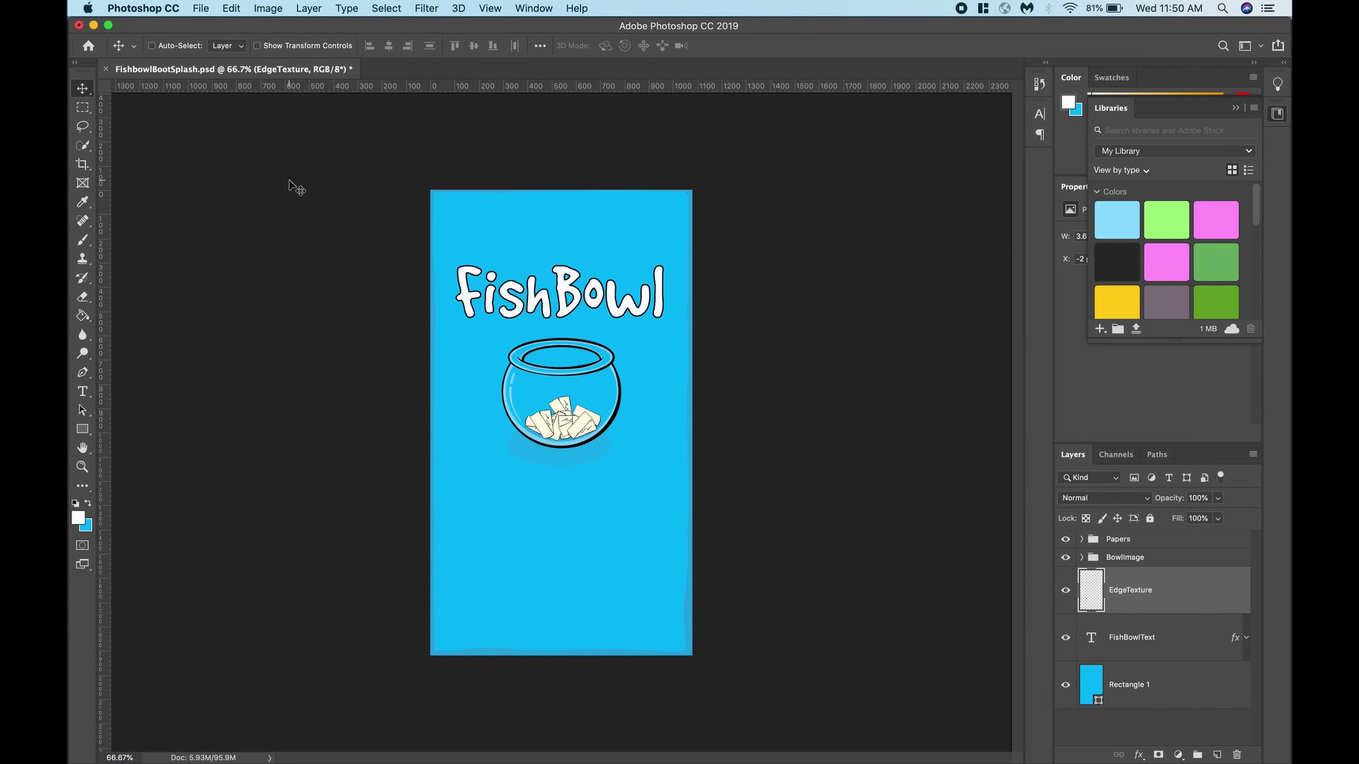
pyautogui.press('super+n')
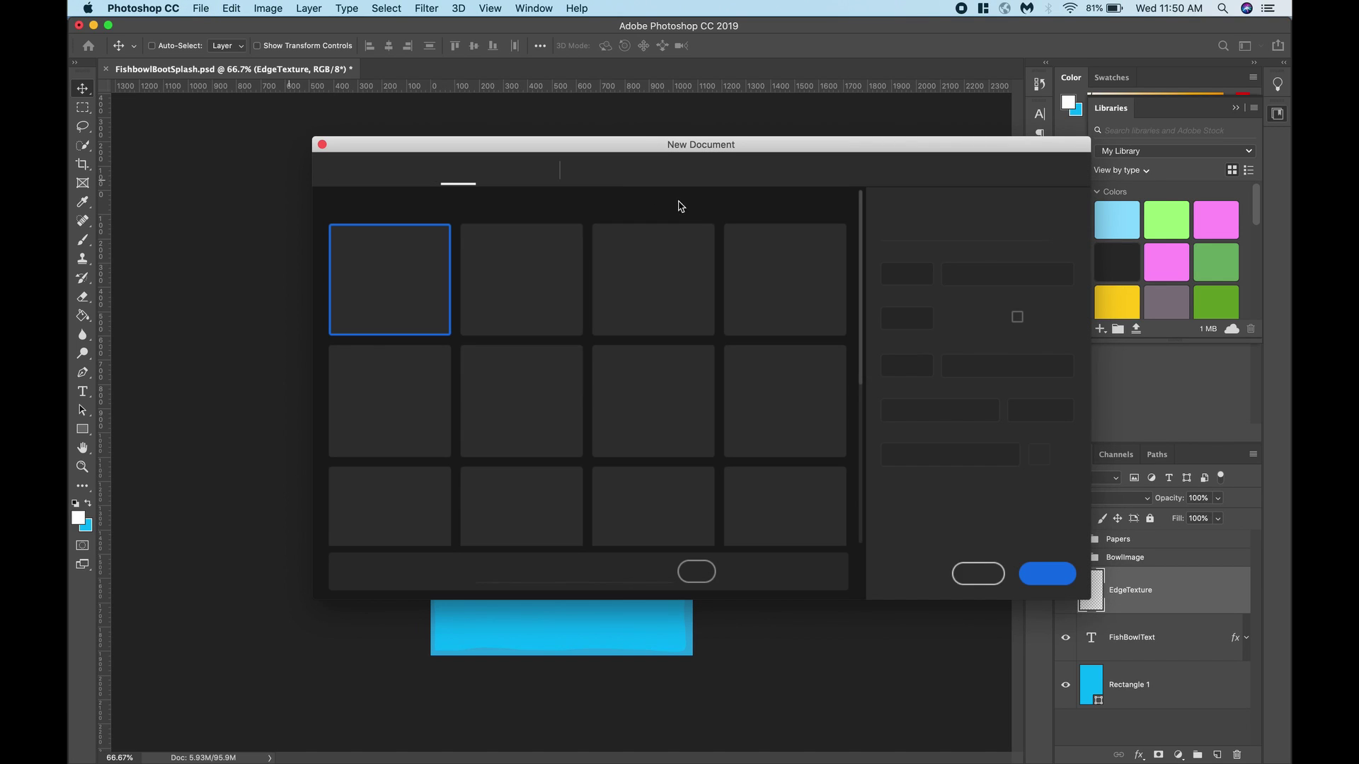
pyautogui.doubleClick(901, 275)
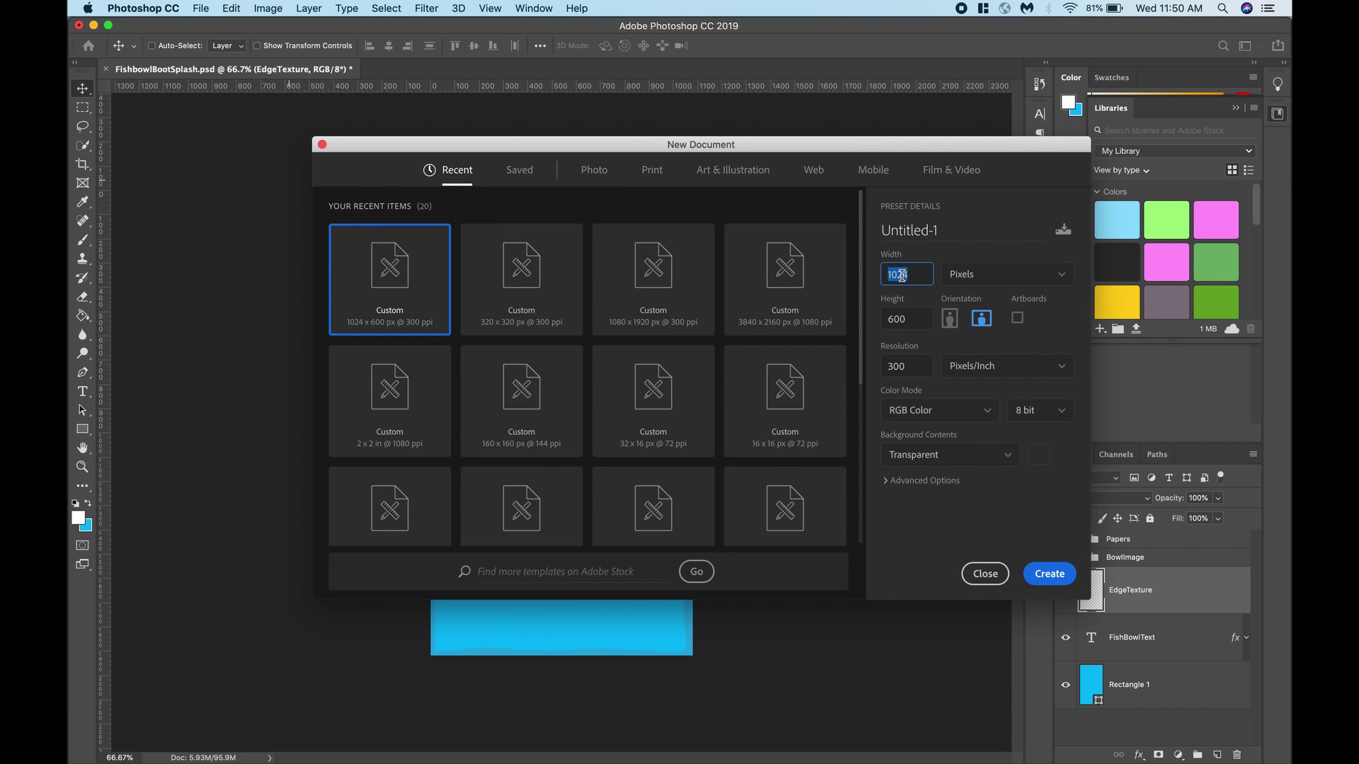
pyautogui.write('1080')
pyautogui.press('Tab')
pyautogui.doubleClick(901, 275)
pyautogui.write('10')
pyautogui.press('Tab')
pyautogui.write('1')
pyautogui.doubleClick(899, 368)
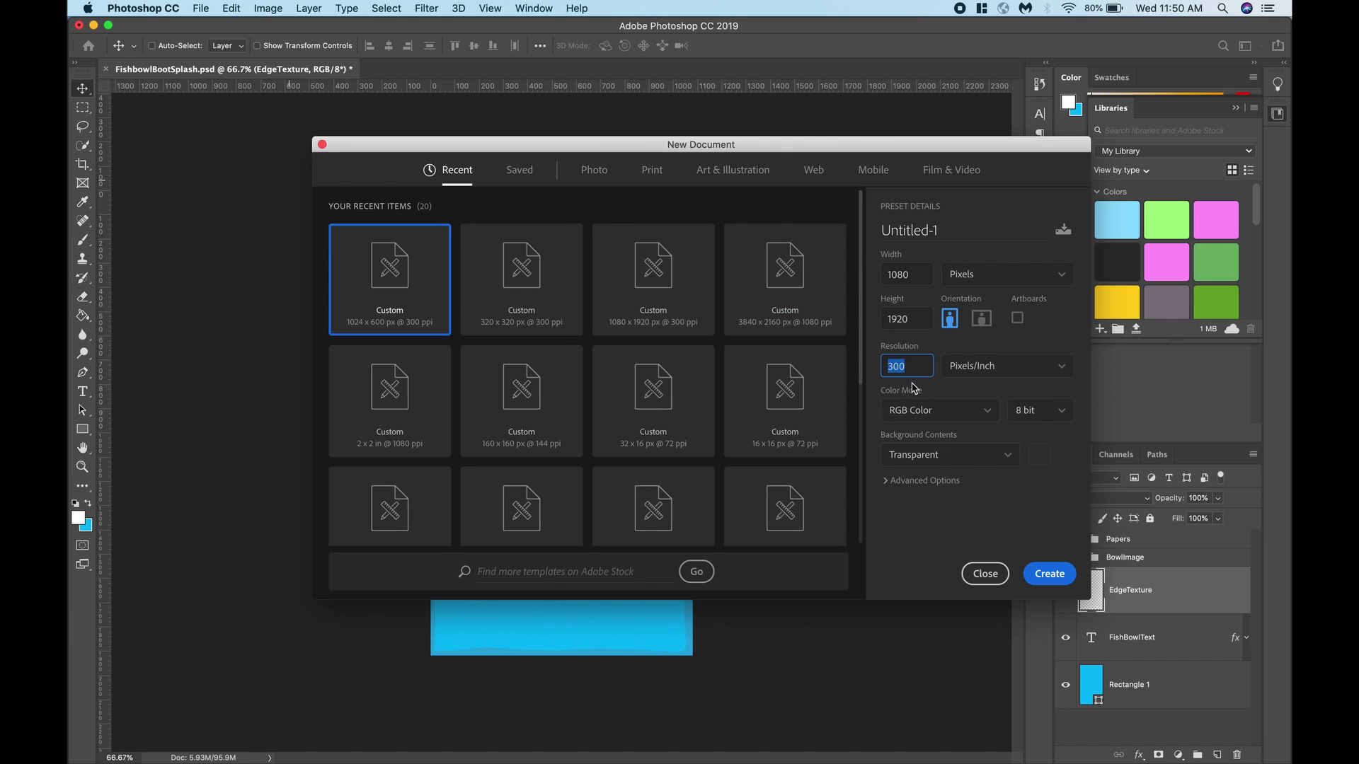
pyautogui.click(985, 573)
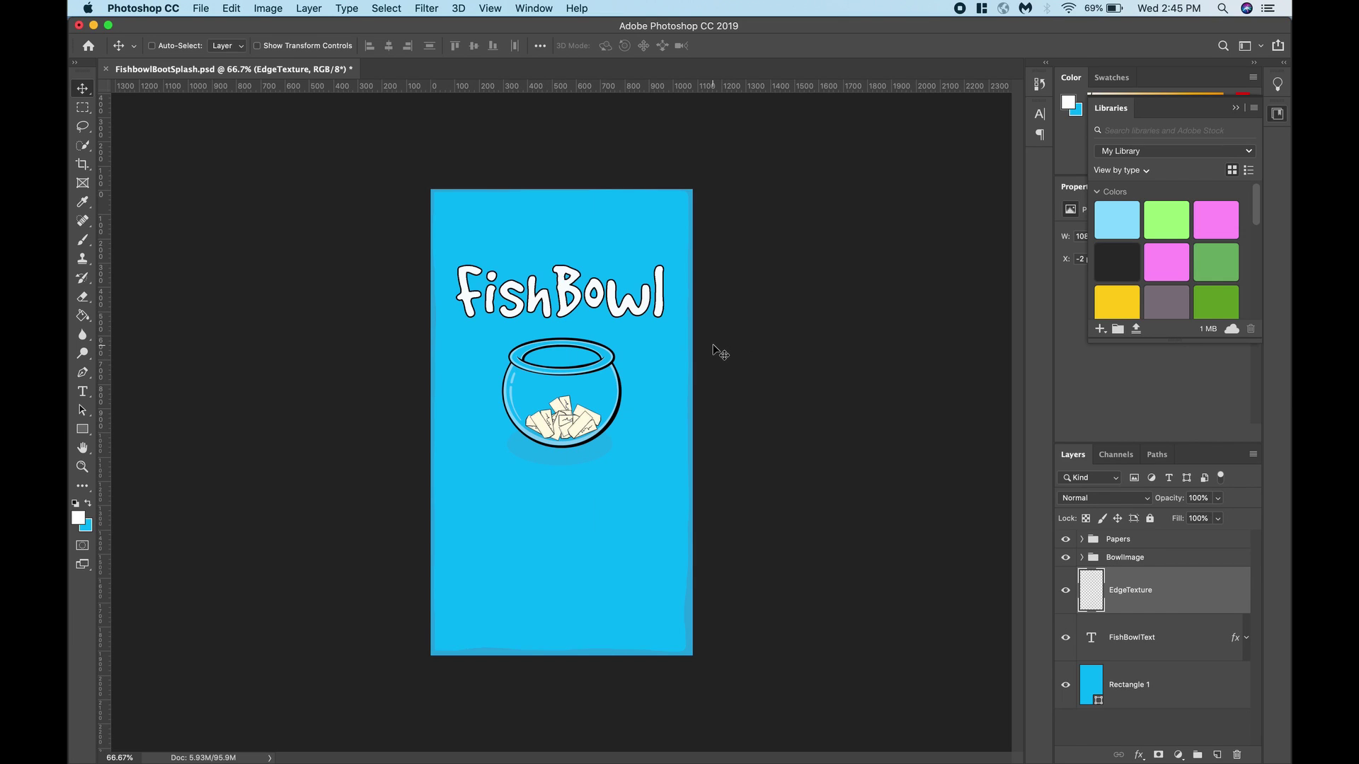
# - Save the design as FishbowlBootSplash.png in PluginTesting/BootSplashImage, replacing the existing file
pyautogui.press('shift+super+s')
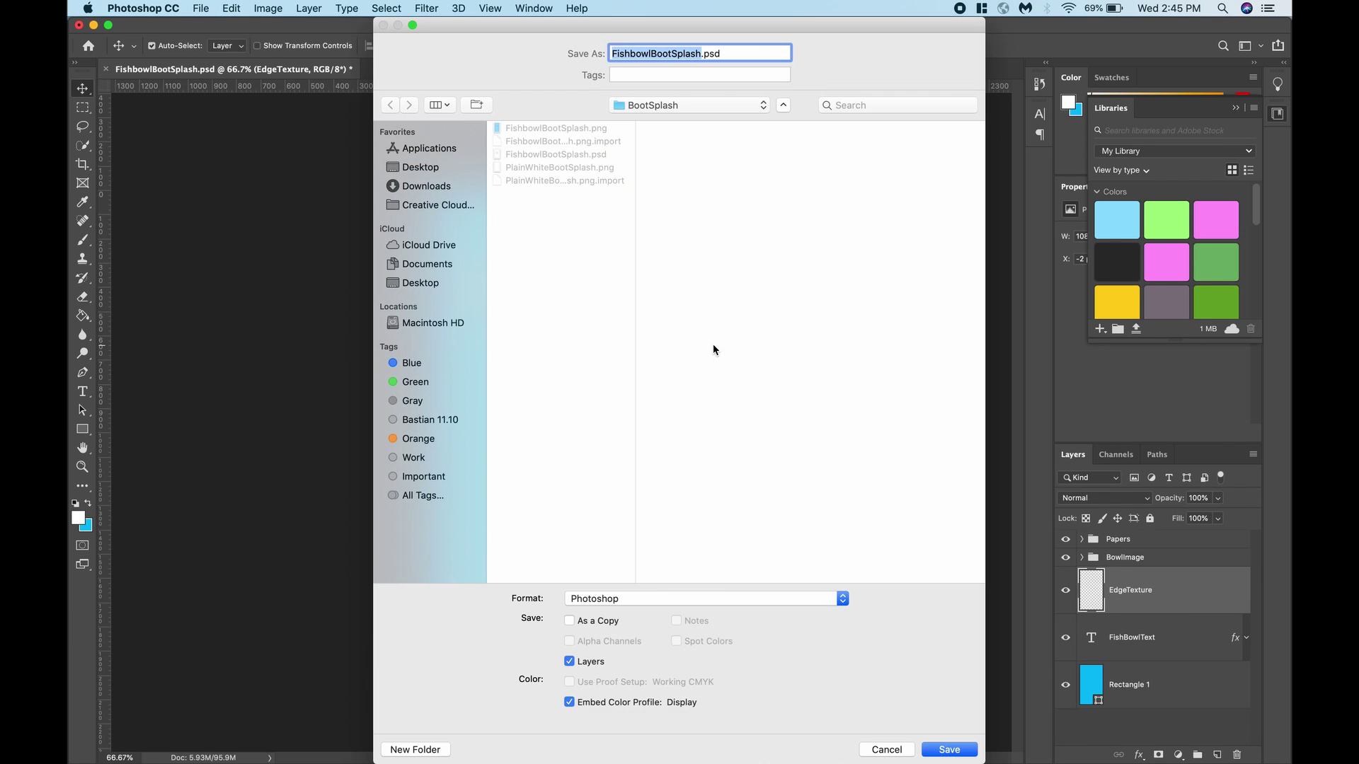
pyautogui.click(603, 598)
pyautogui.write('png')
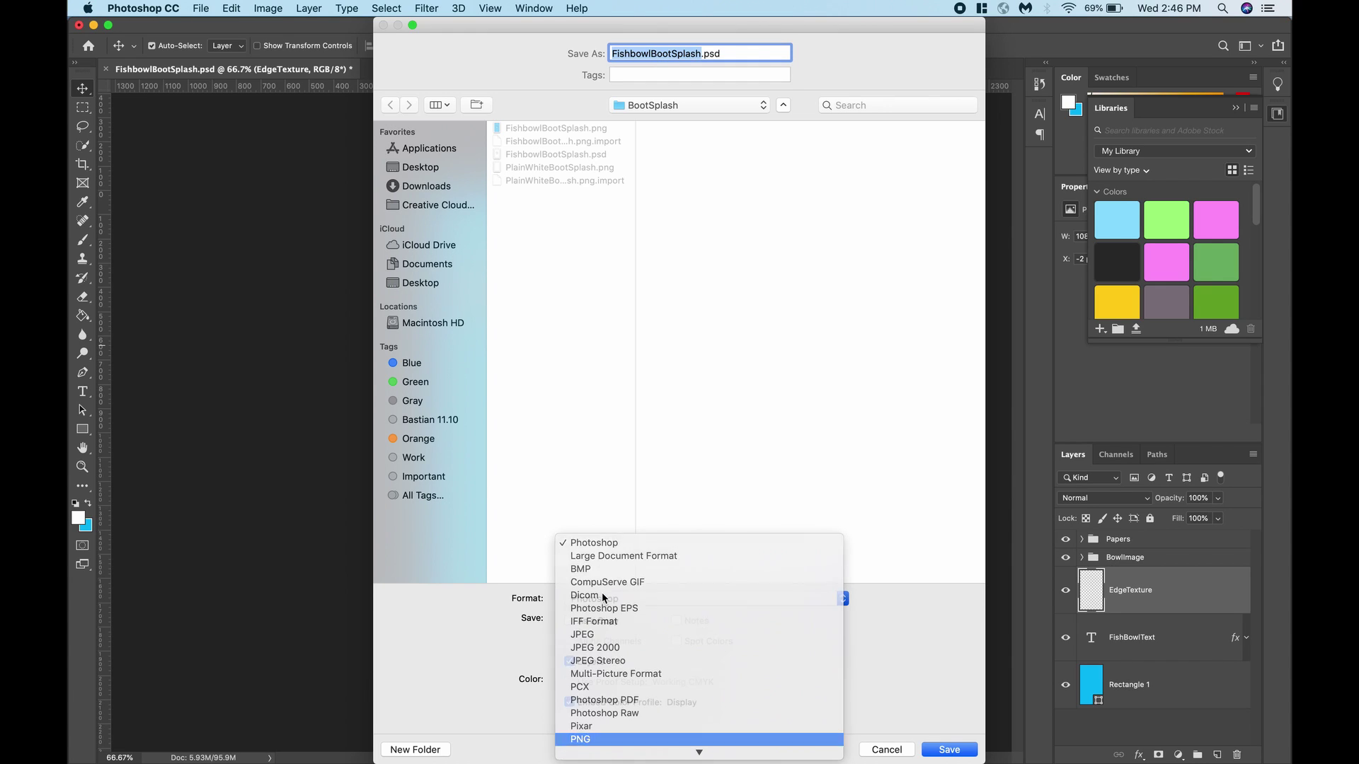
pyautogui.press('Return')
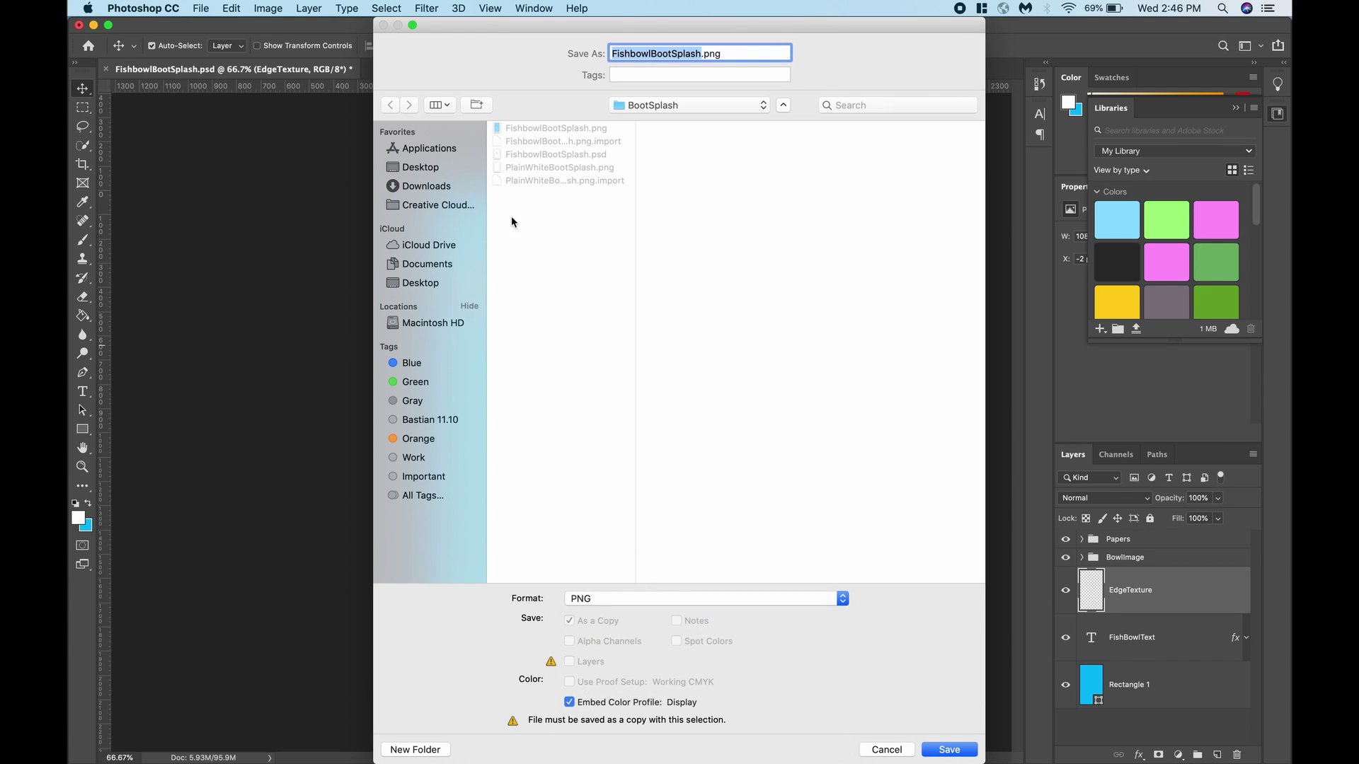
pyautogui.click(422, 266)
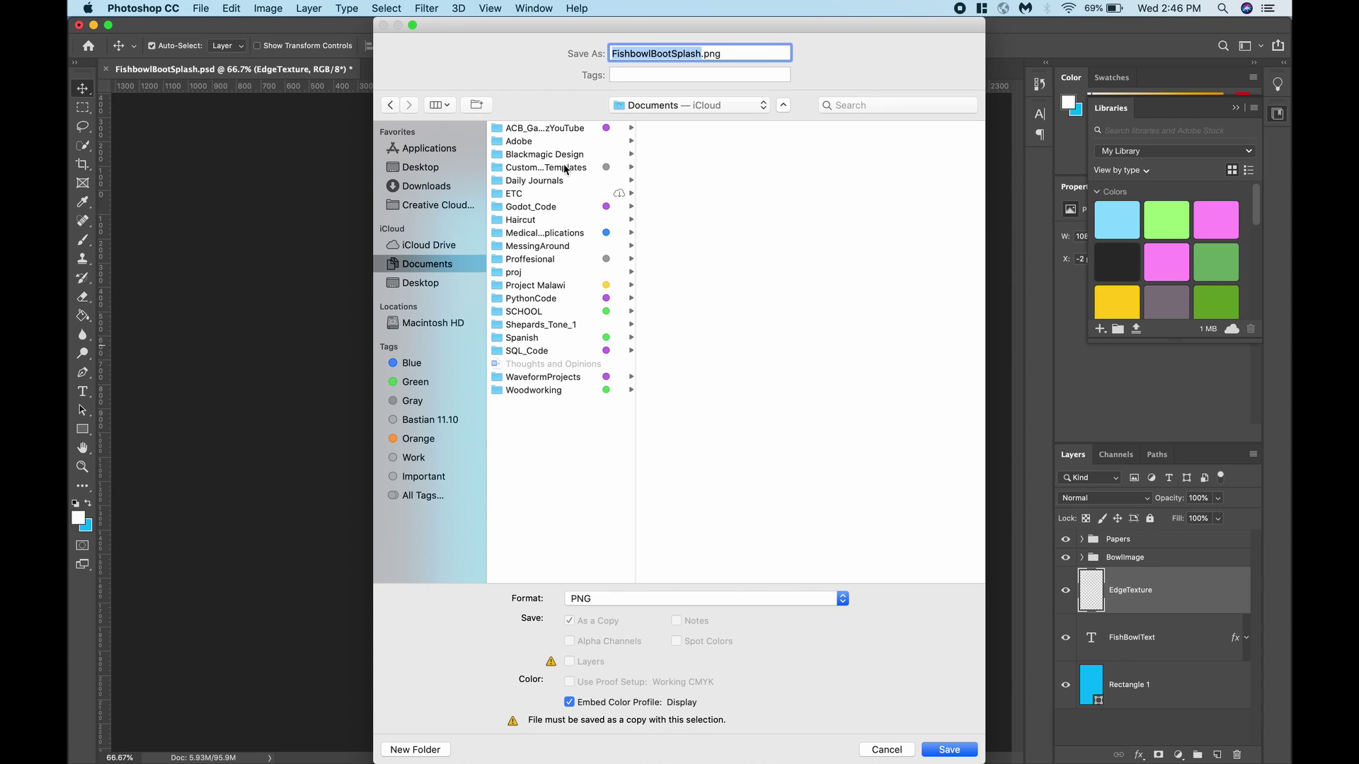
pyautogui.click(568, 206)
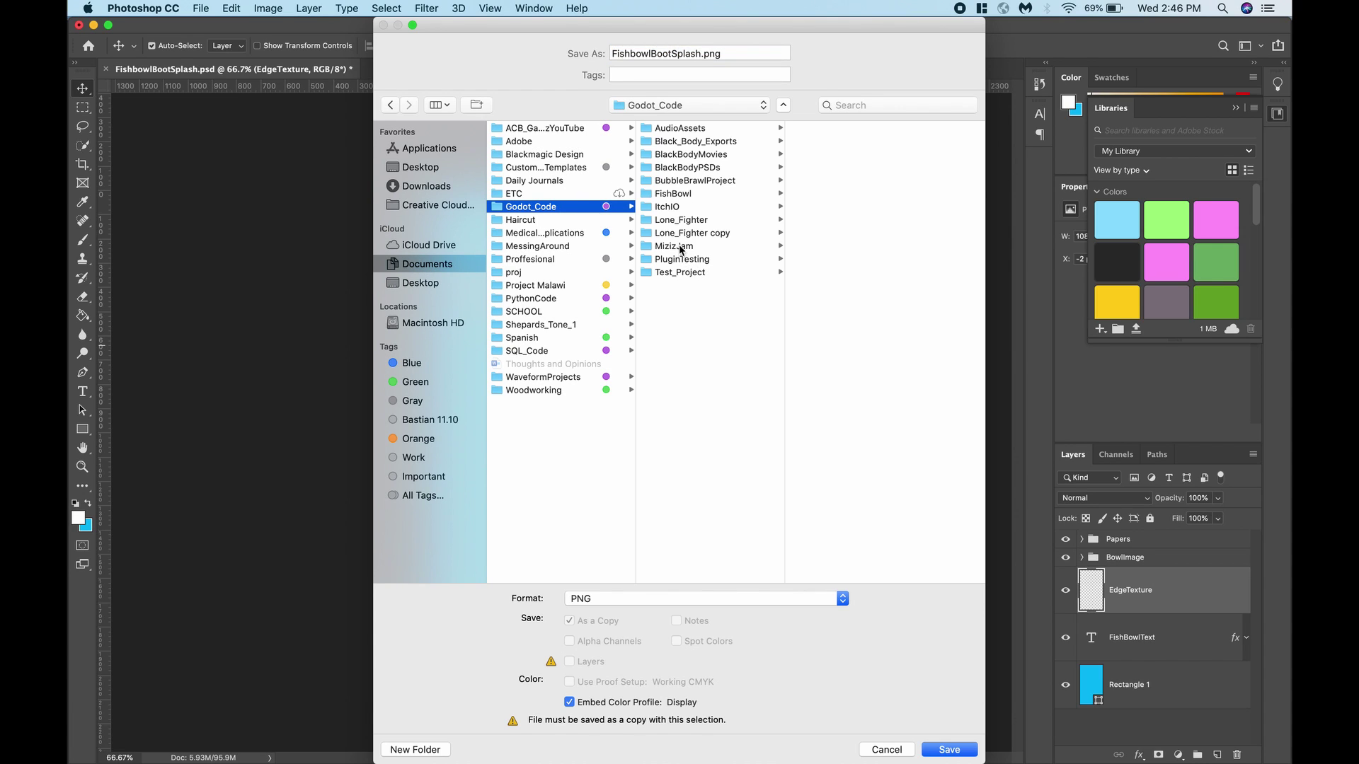
pyautogui.click(681, 259)
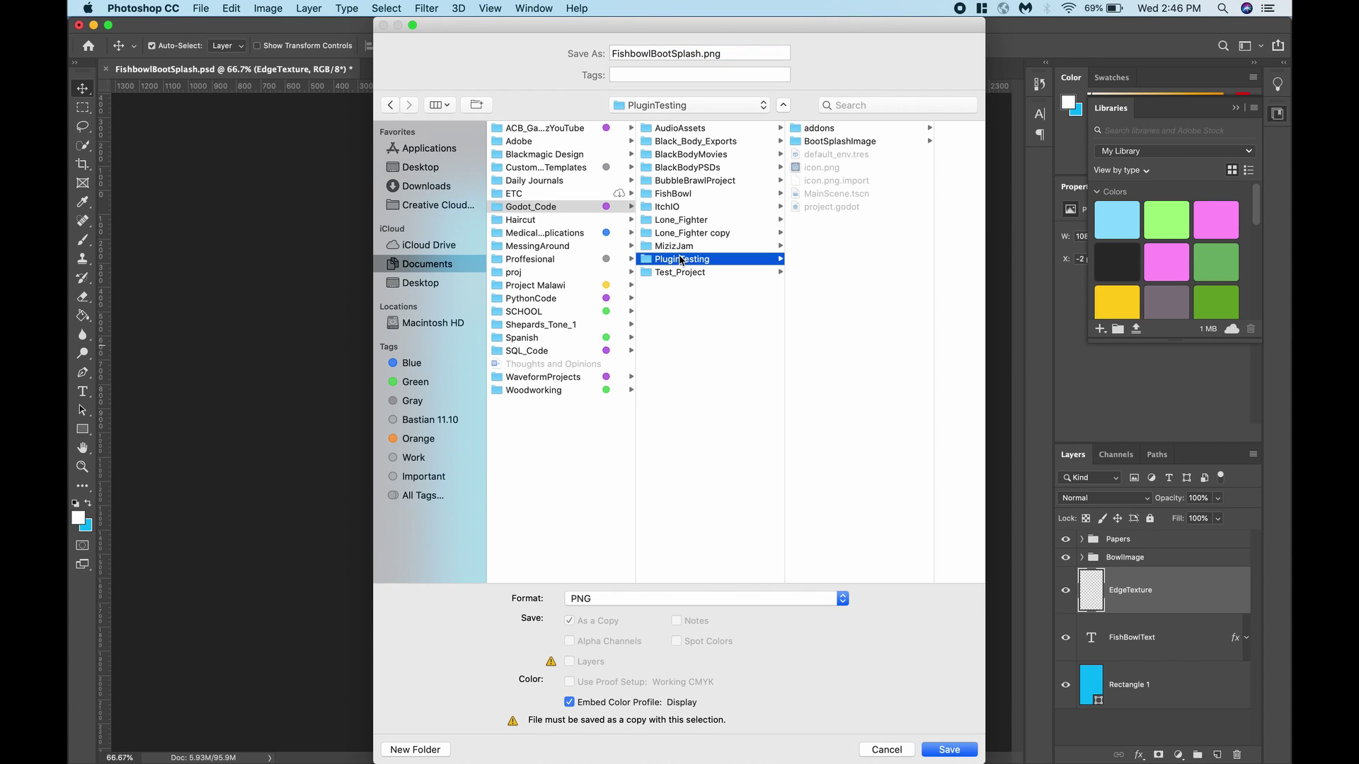
pyautogui.click(839, 142)
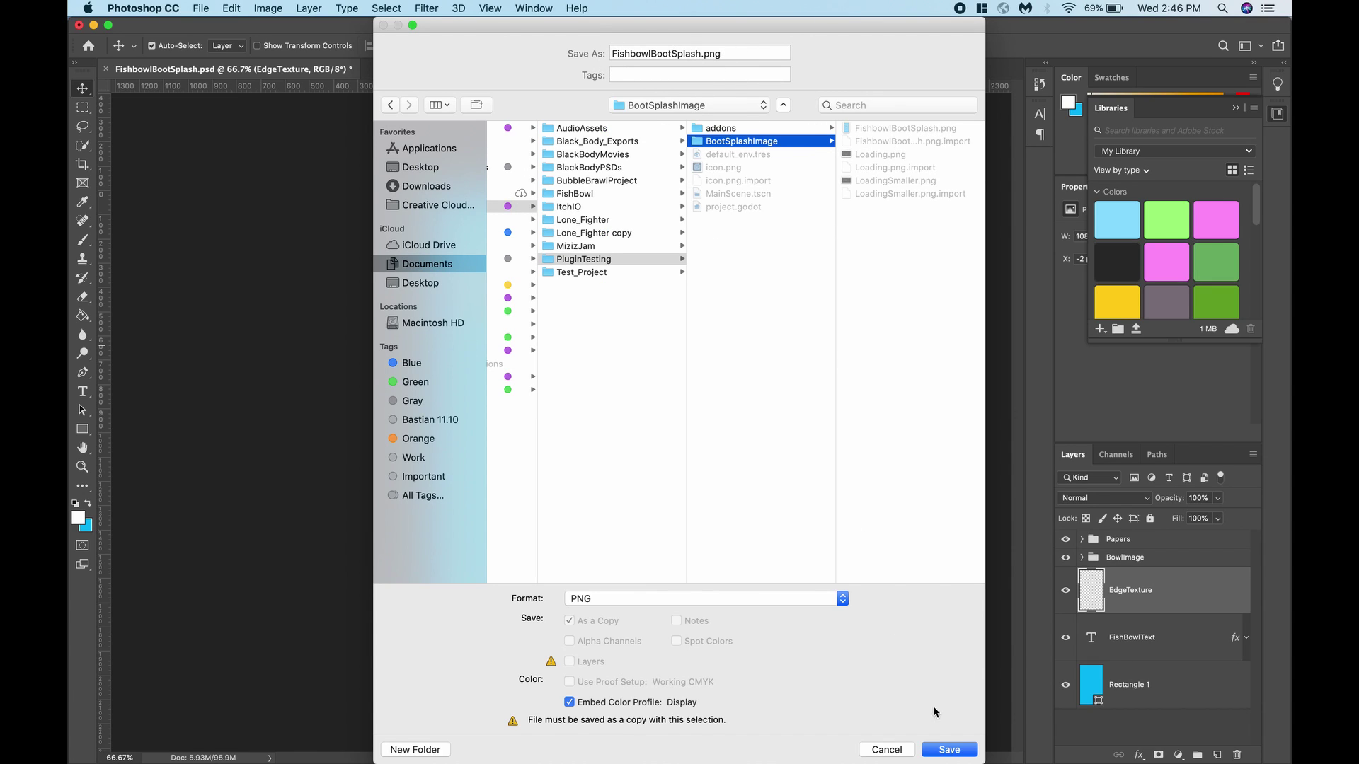
pyautogui.click(948, 748)
pyautogui.click(783, 121)
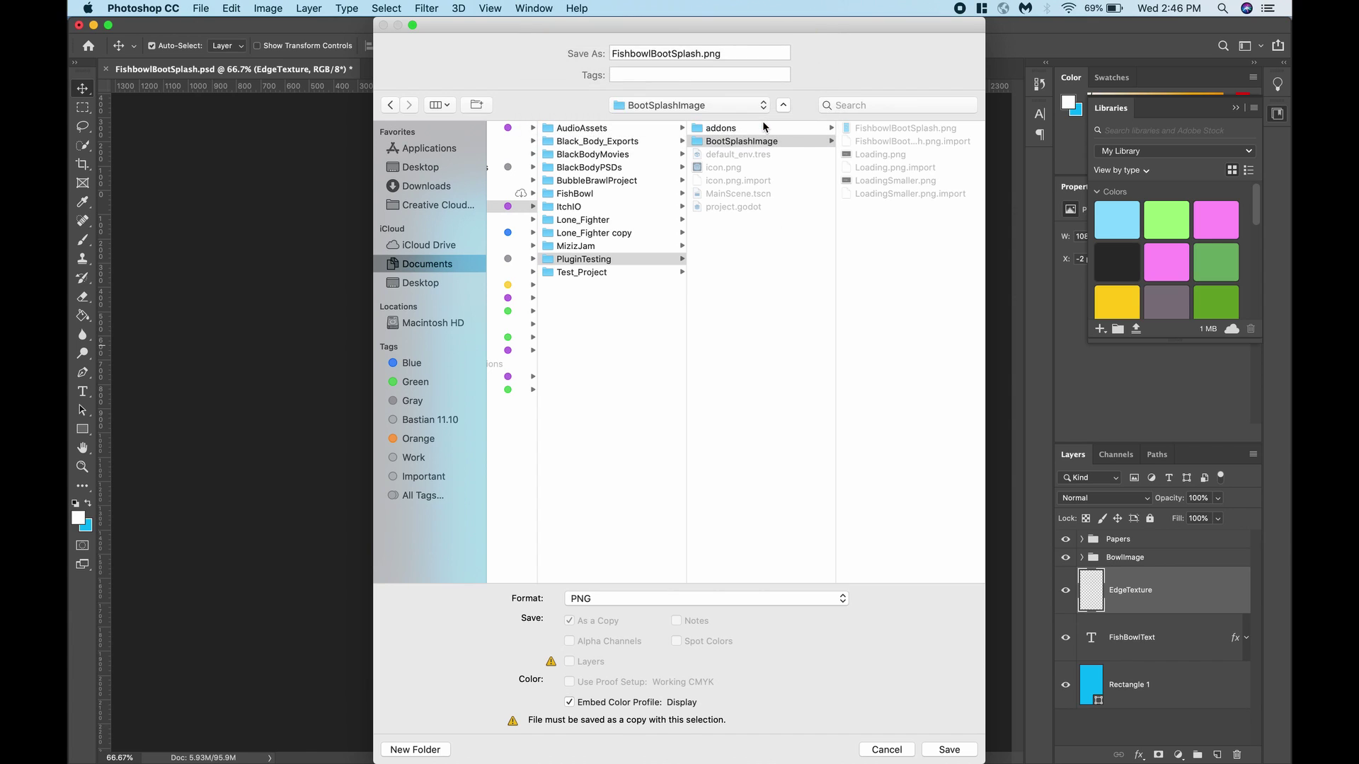
pyautogui.press('Return')
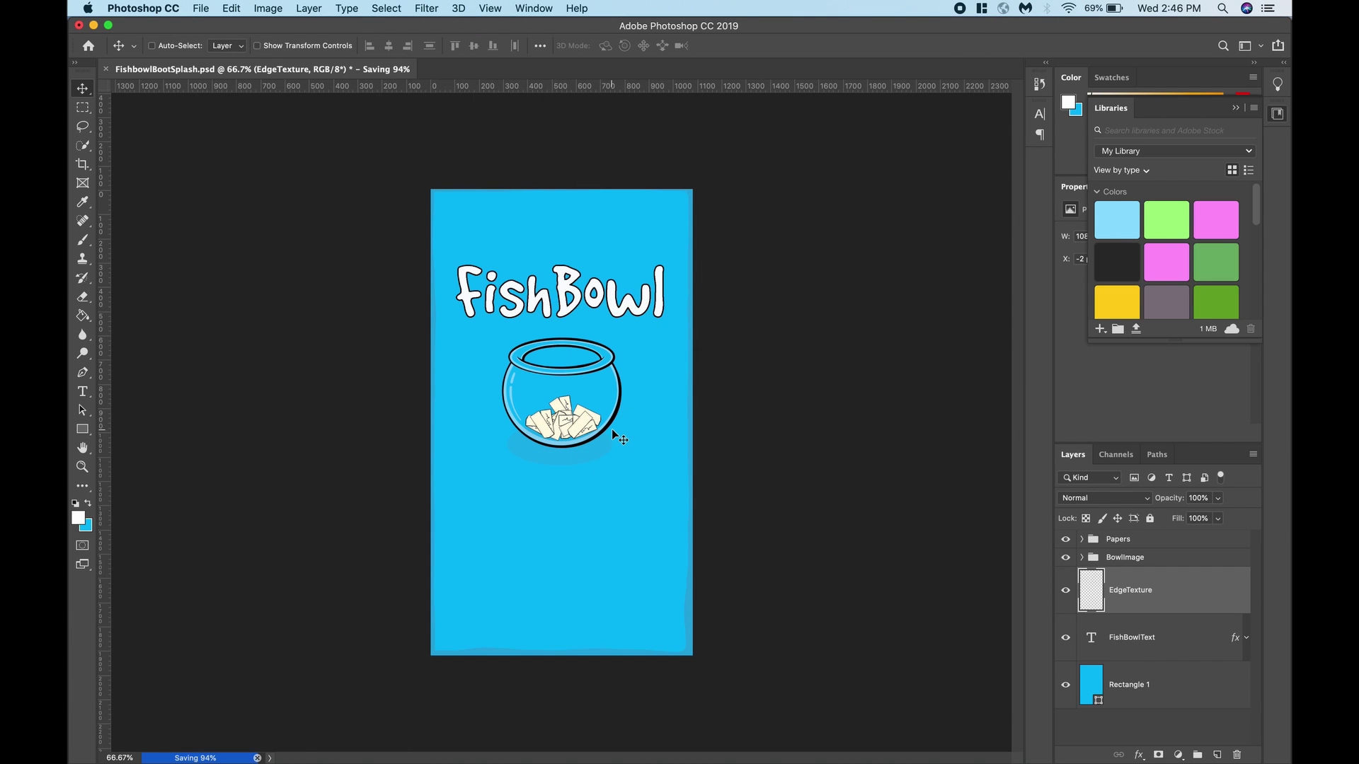
# - Back in Godot, set the boot splash Image to res://BootSplashImage/FishbowlBootSplash.png
pyautogui.hotkey('ctrl', 'Up')
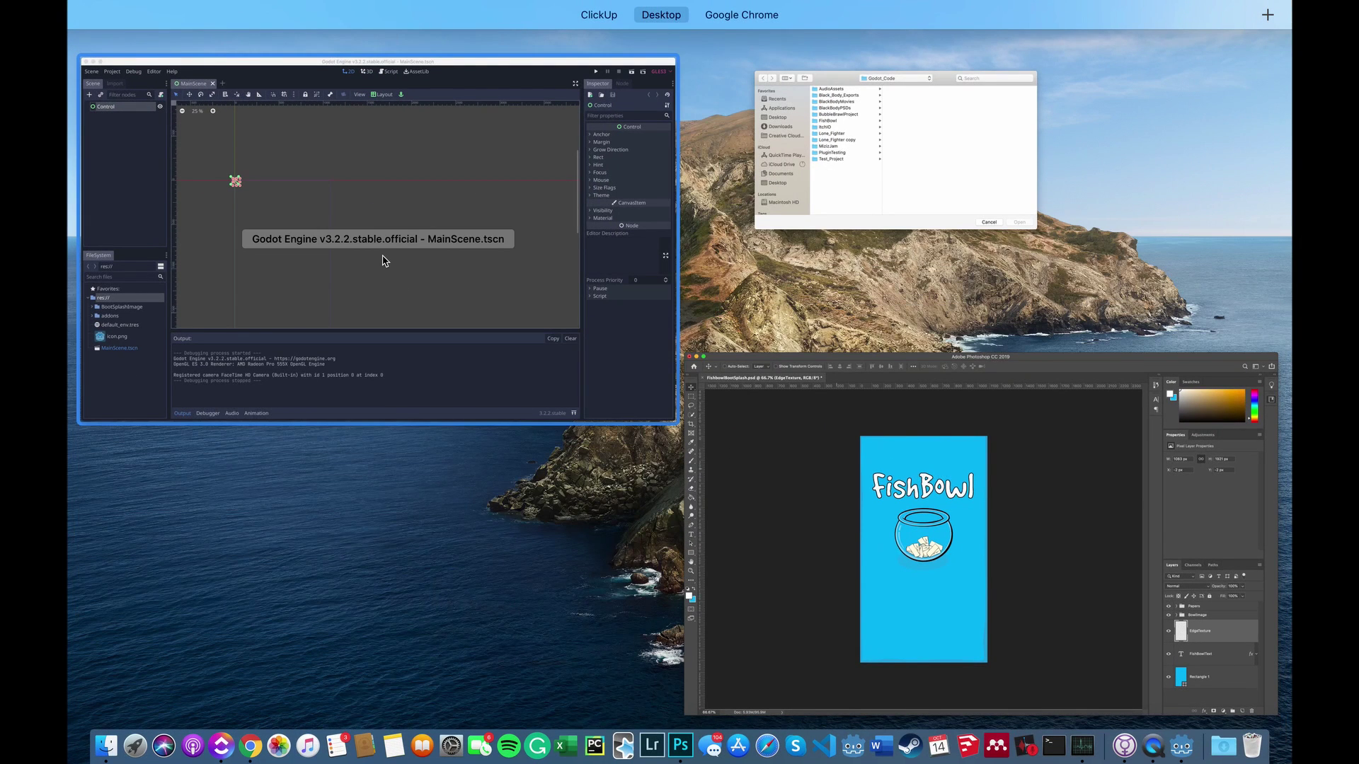
pyautogui.click(383, 257)
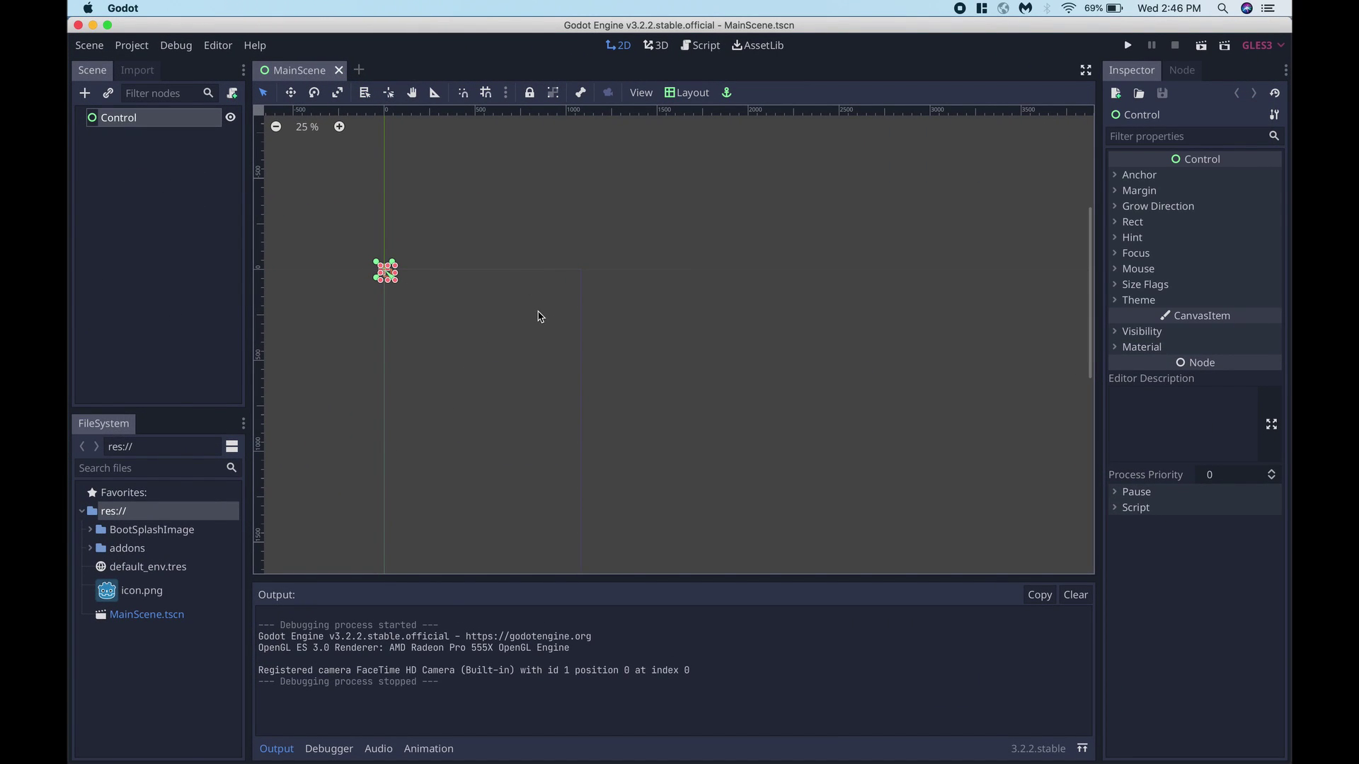
pyautogui.click(131, 45)
pyautogui.click(162, 70)
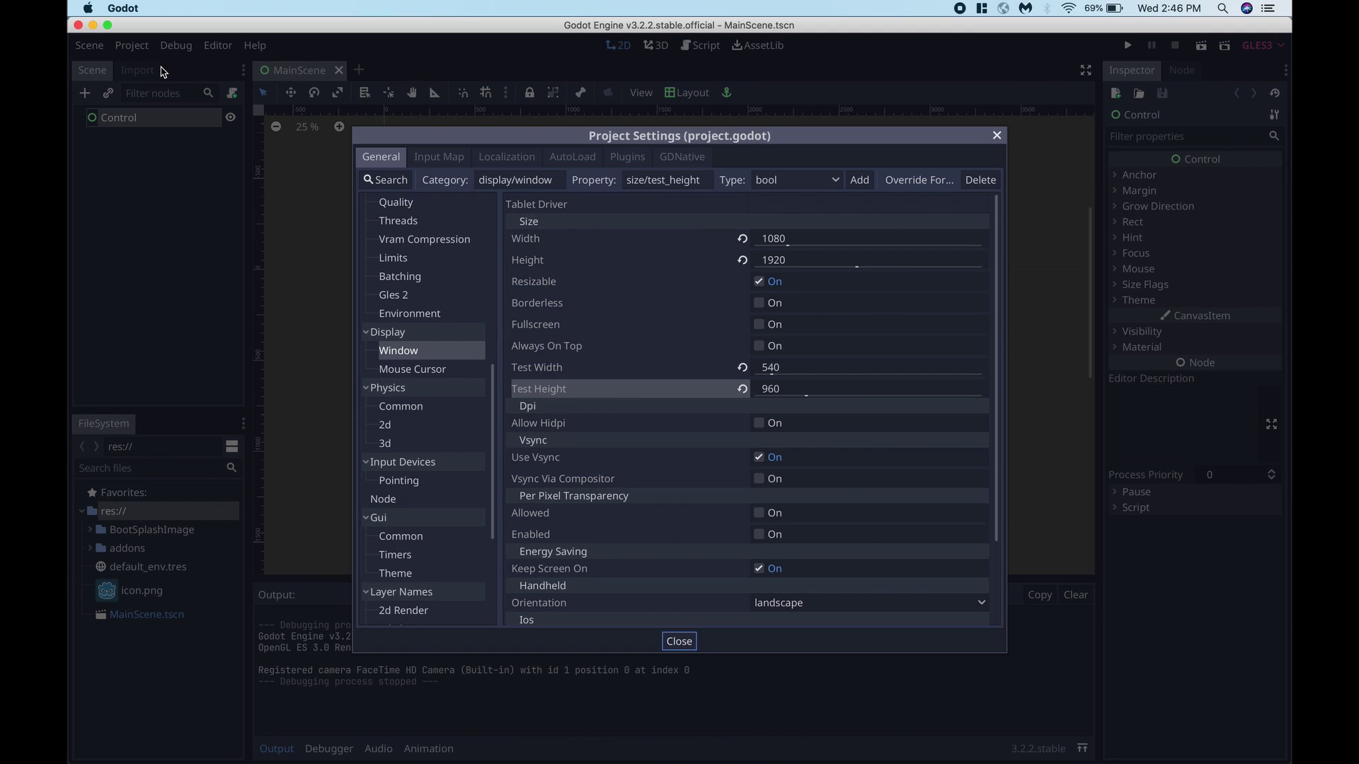
pyautogui.scroll(10, 435, 239)
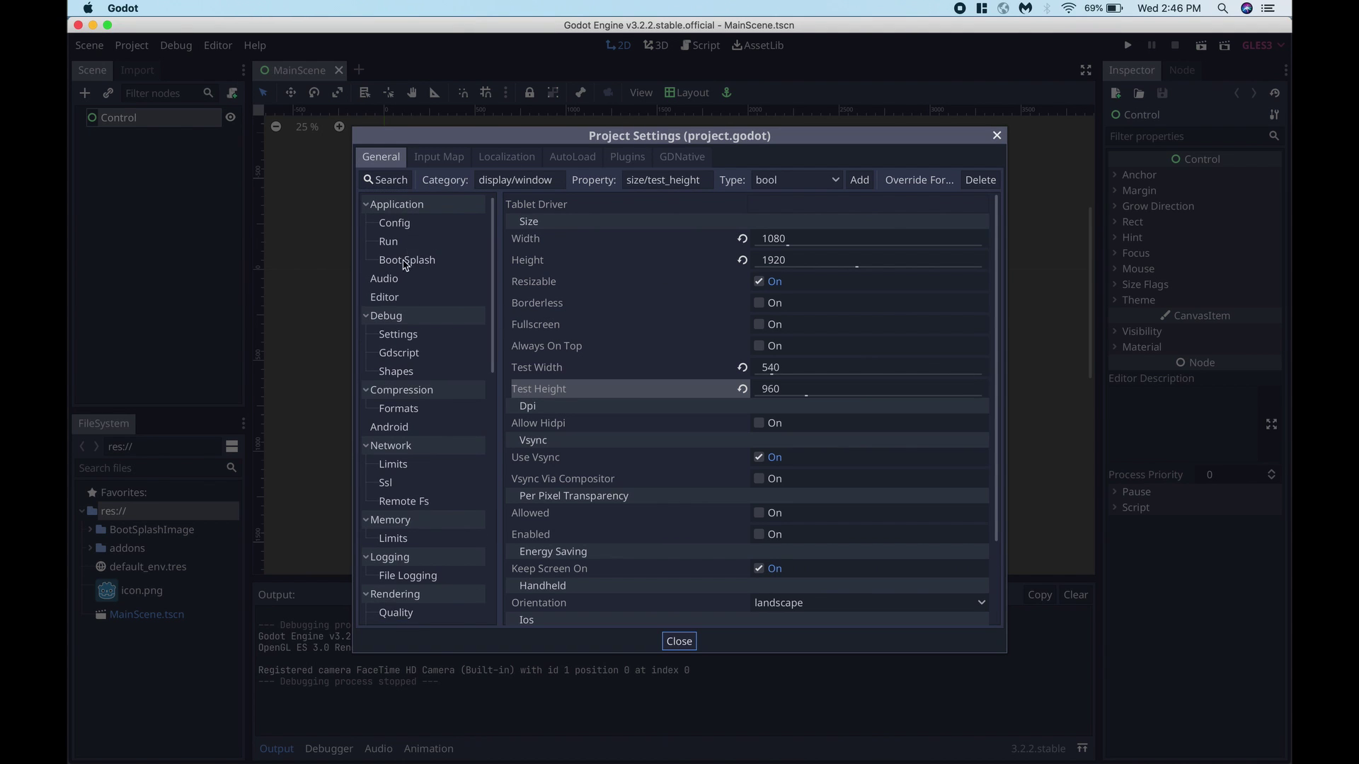
pyautogui.click(406, 261)
pyautogui.click(987, 204)
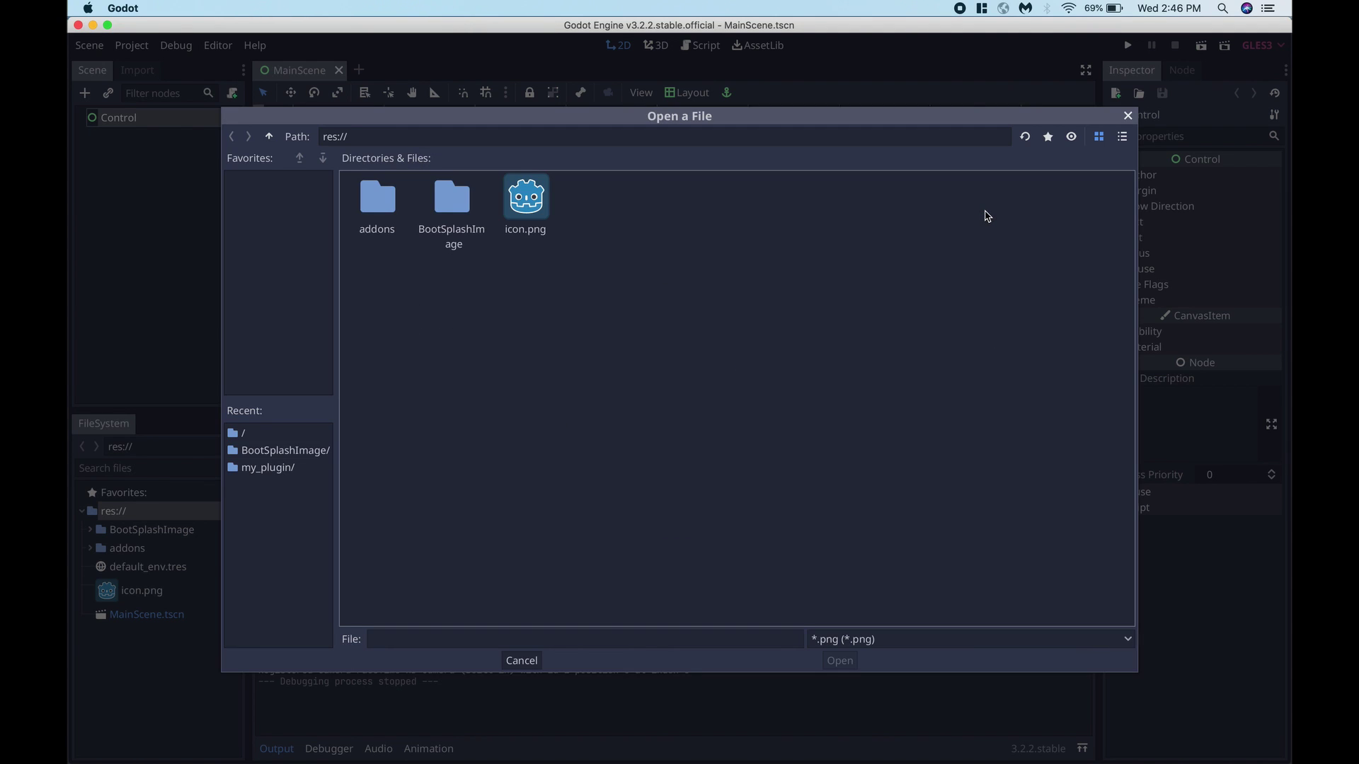
pyautogui.doubleClick(450, 211)
pyautogui.doubleClick(394, 211)
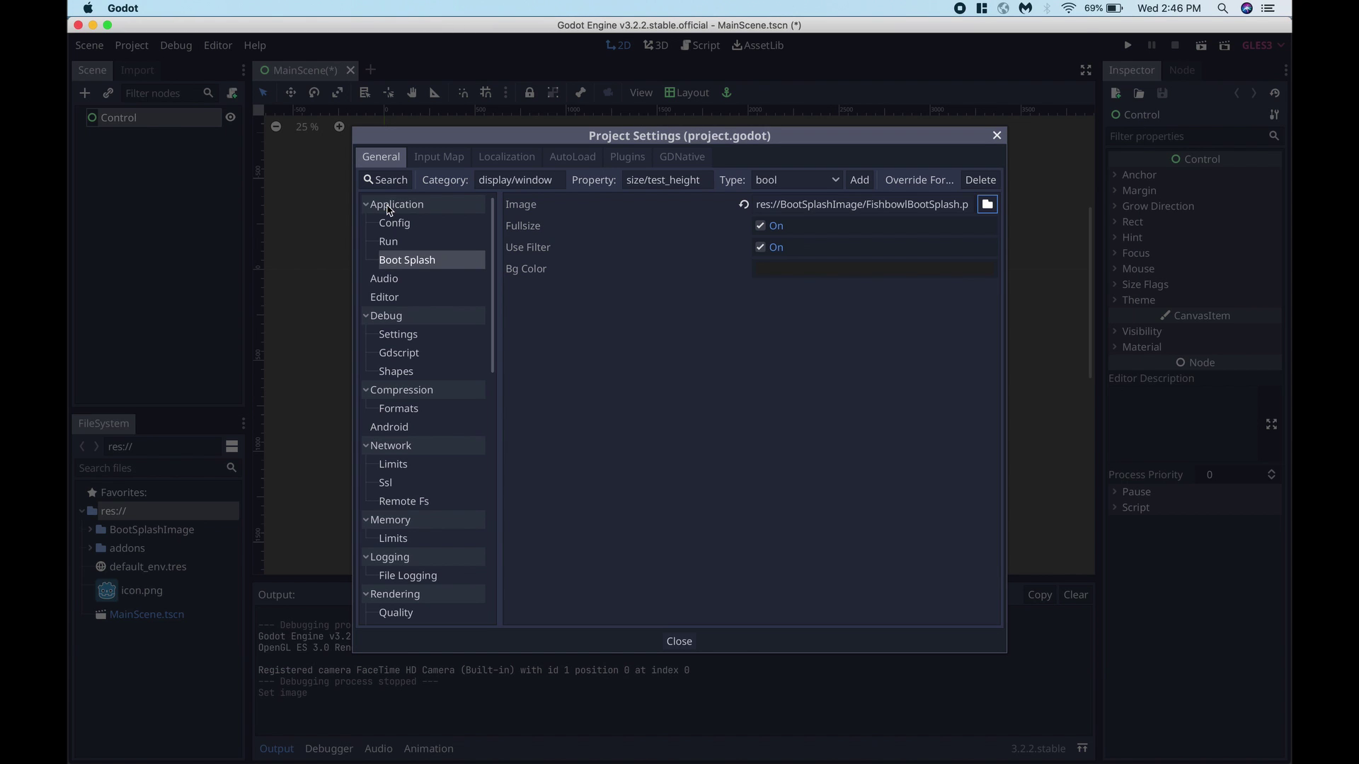
pyautogui.click(996, 137)
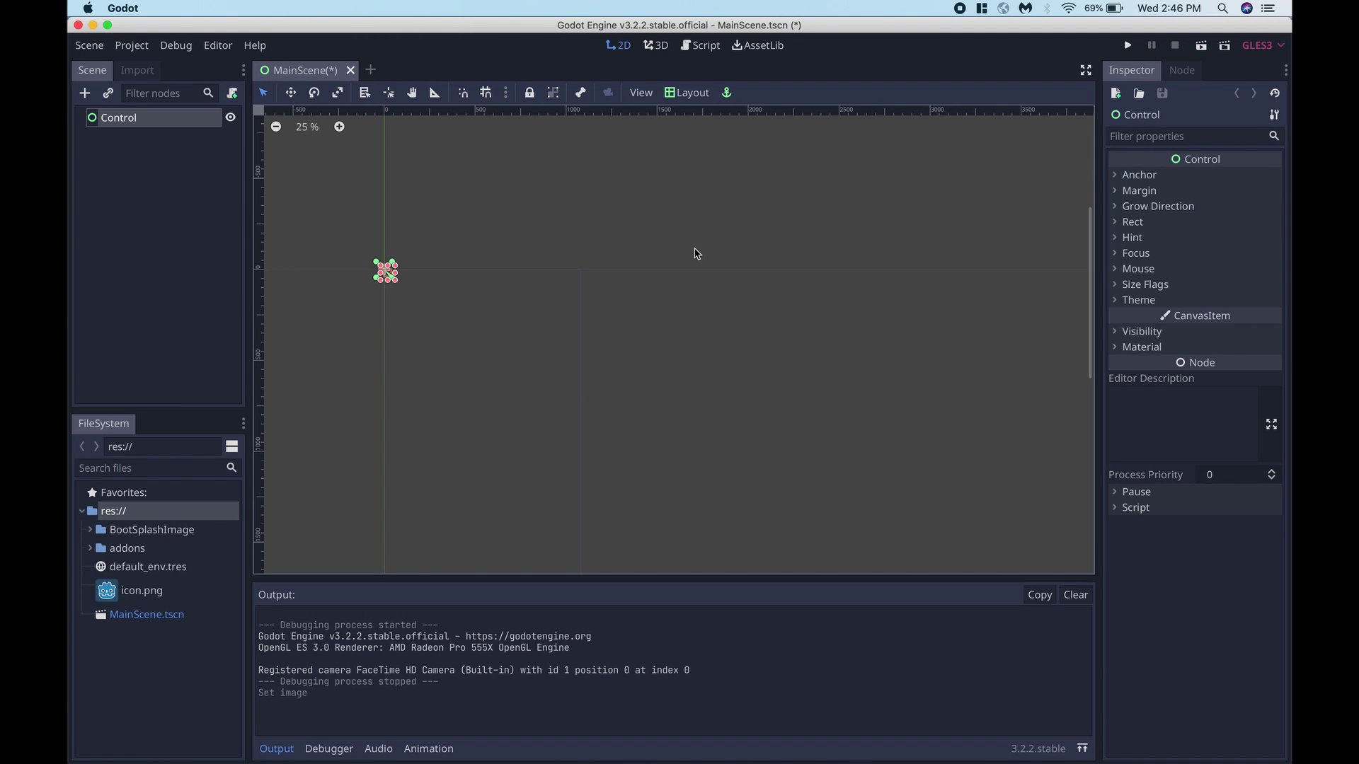
# - Test-run the project twice to view the FishBowl splash, closing each run
pyautogui.press('super+b')
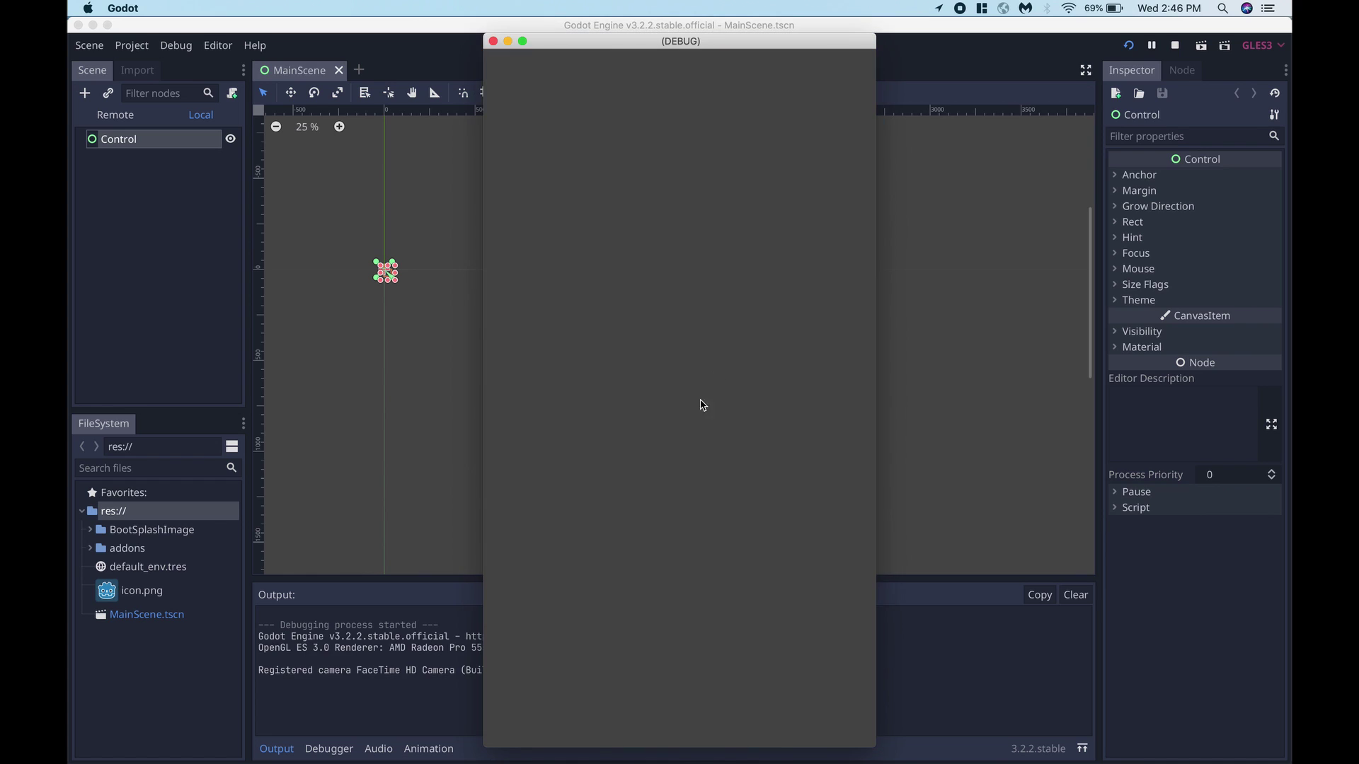
pyautogui.click(494, 41)
pyautogui.press('super+b')
pyautogui.click(493, 41)
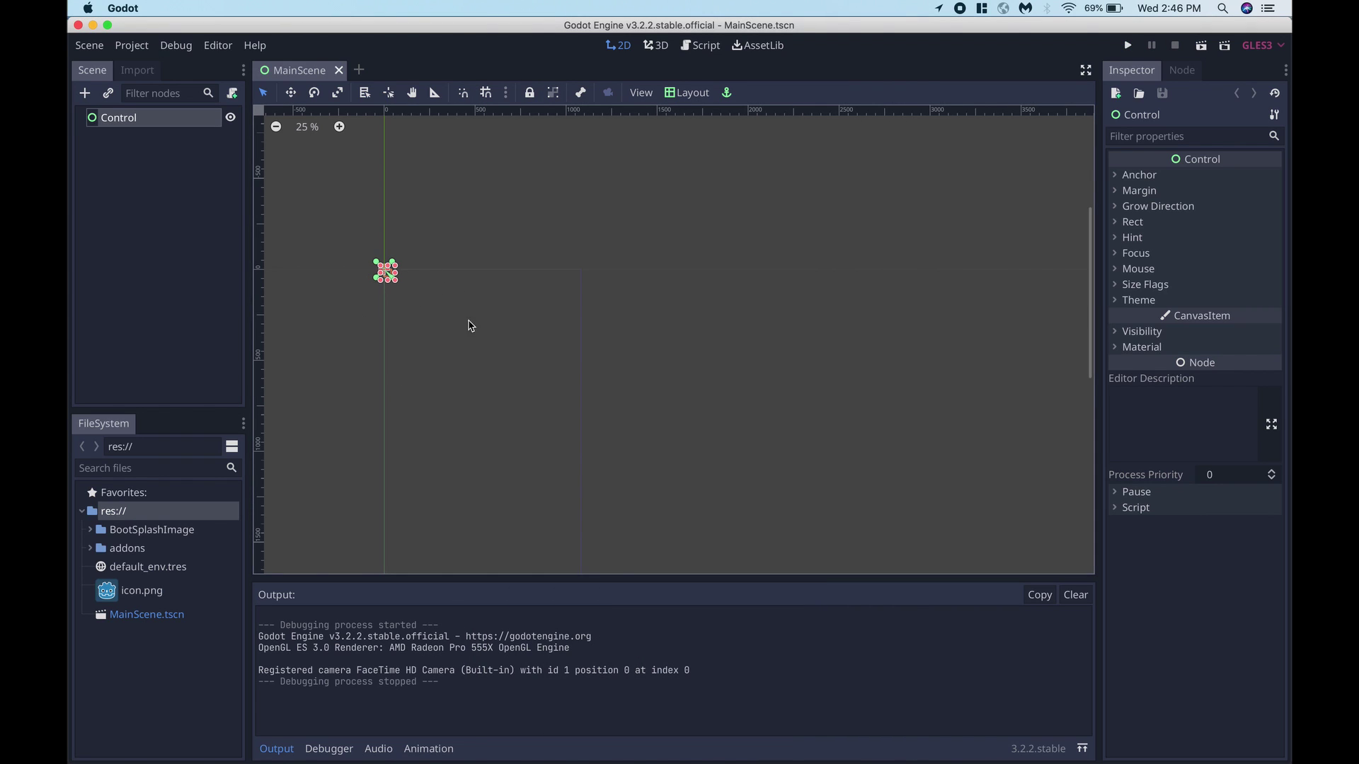
pyautogui.scroll(-2, 453, 344)
# - Check the main scene in Run settings and make the Control root fill the full screen
pyautogui.click(136, 48)
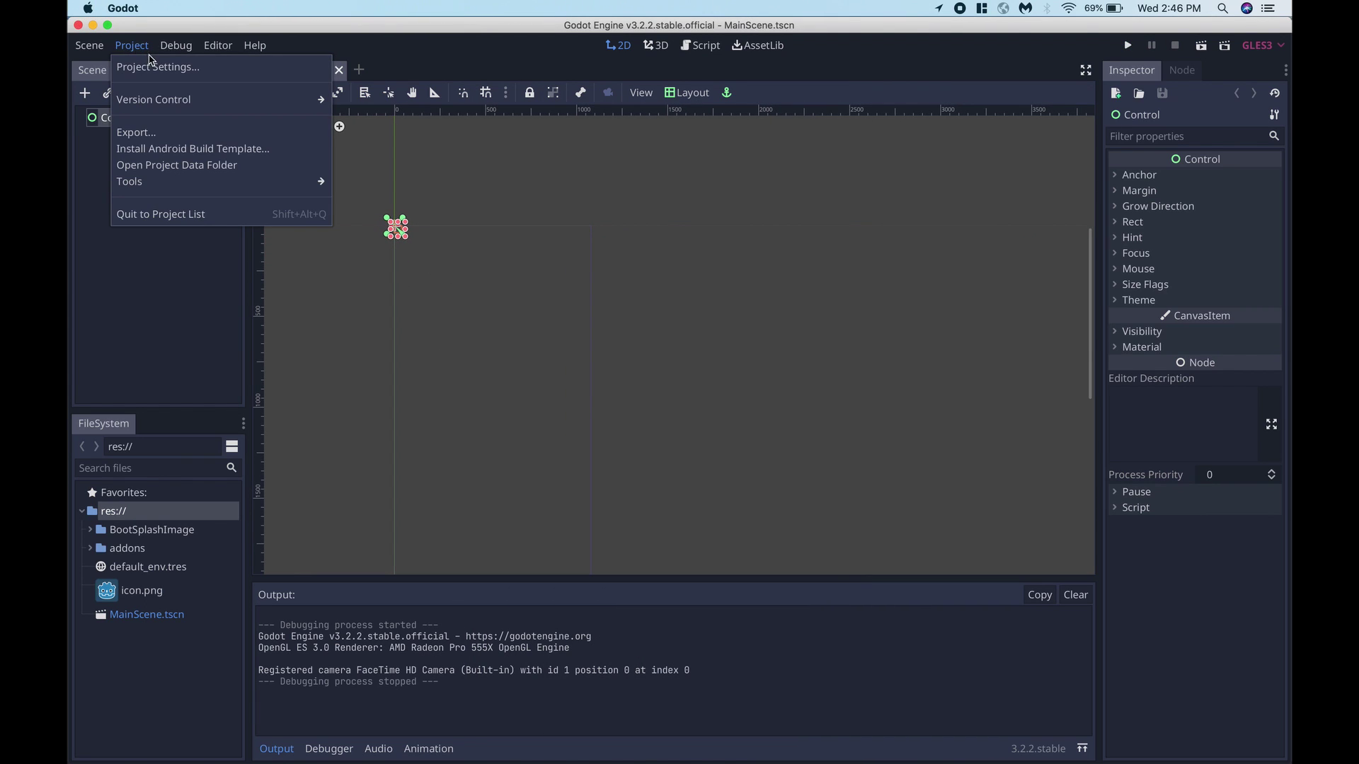
pyautogui.click(153, 67)
pyautogui.click(408, 249)
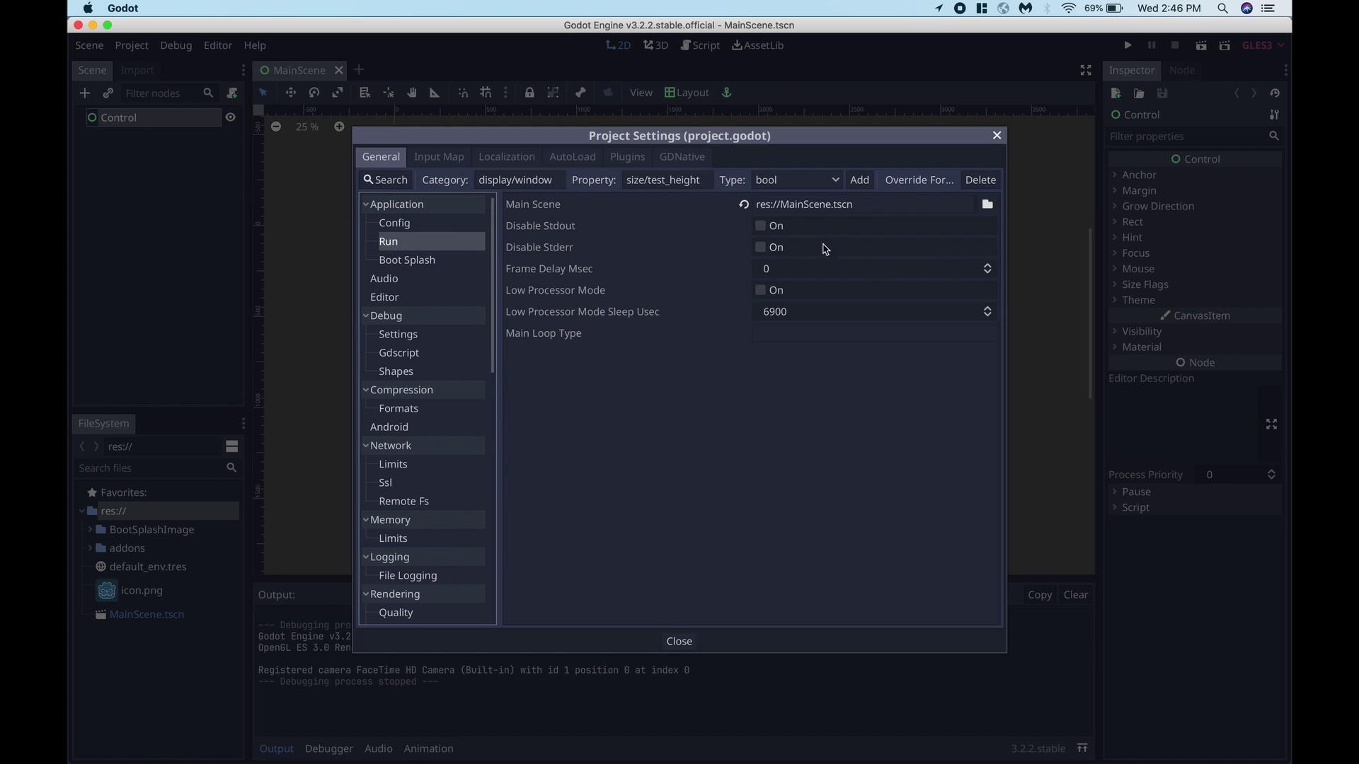
pyautogui.click(997, 136)
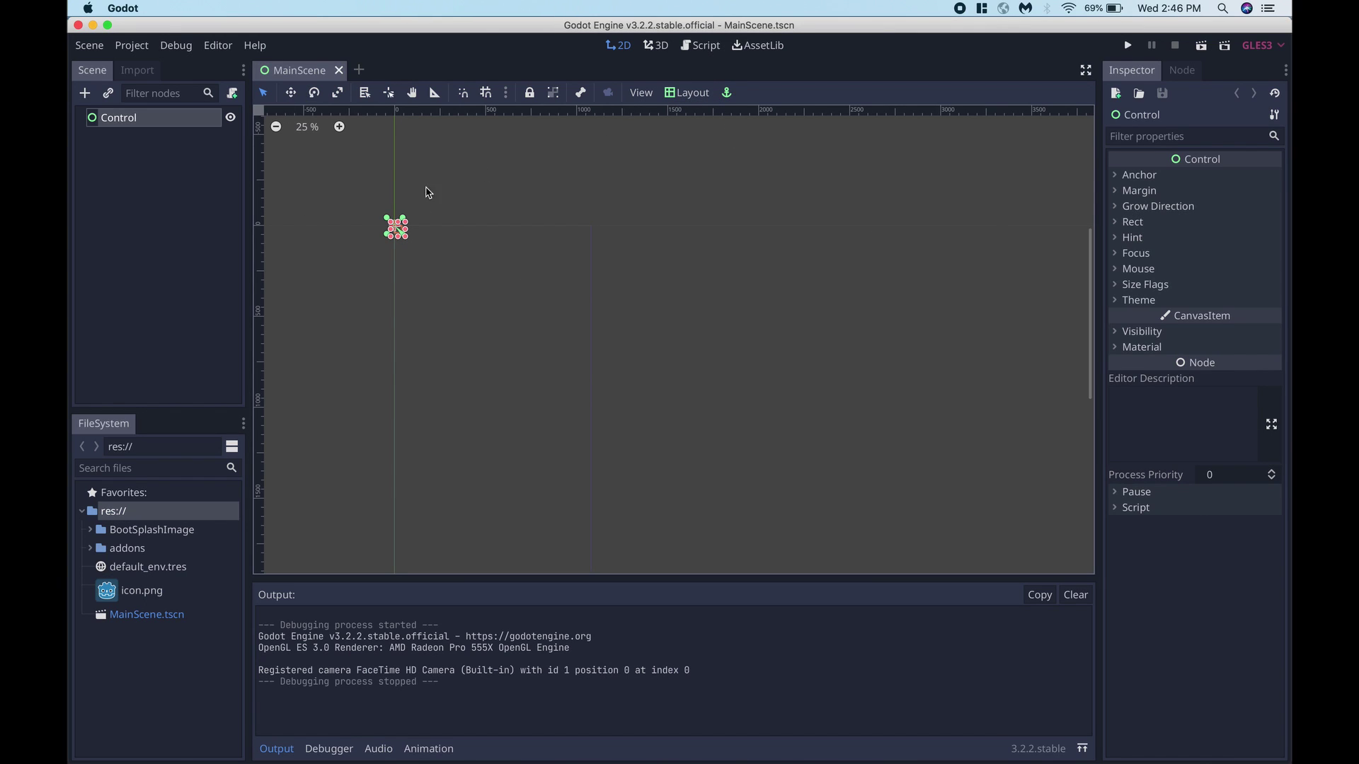
pyautogui.click(668, 94)
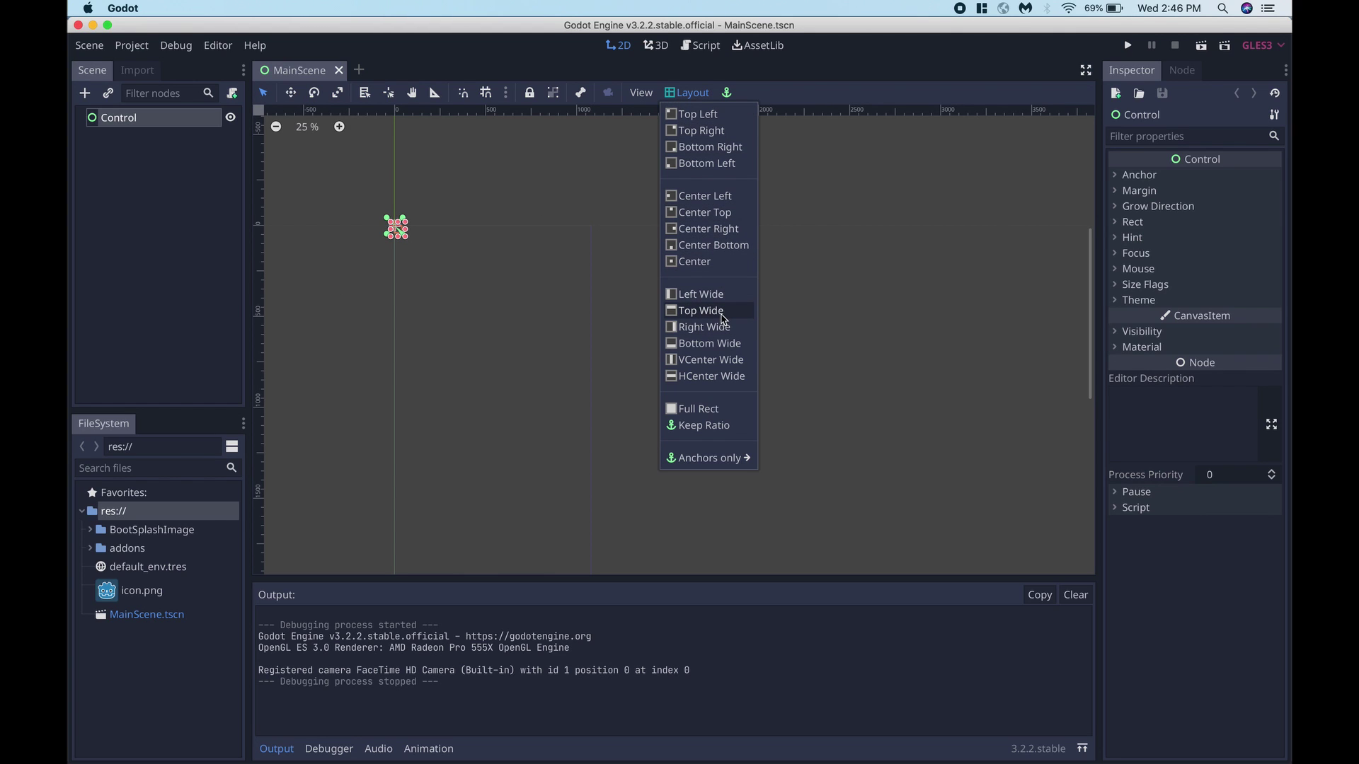
pyautogui.click(694, 409)
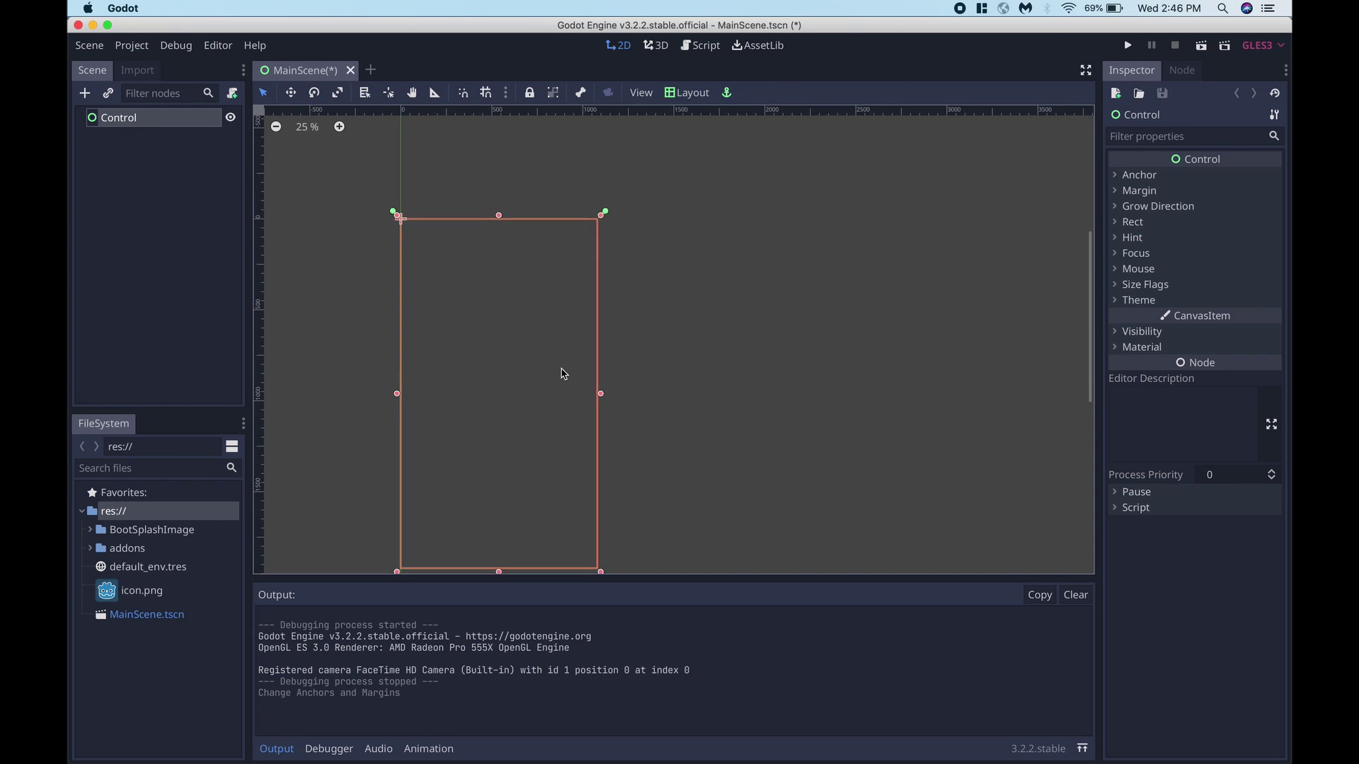
pyautogui.hscroll(-5, 562, 373)
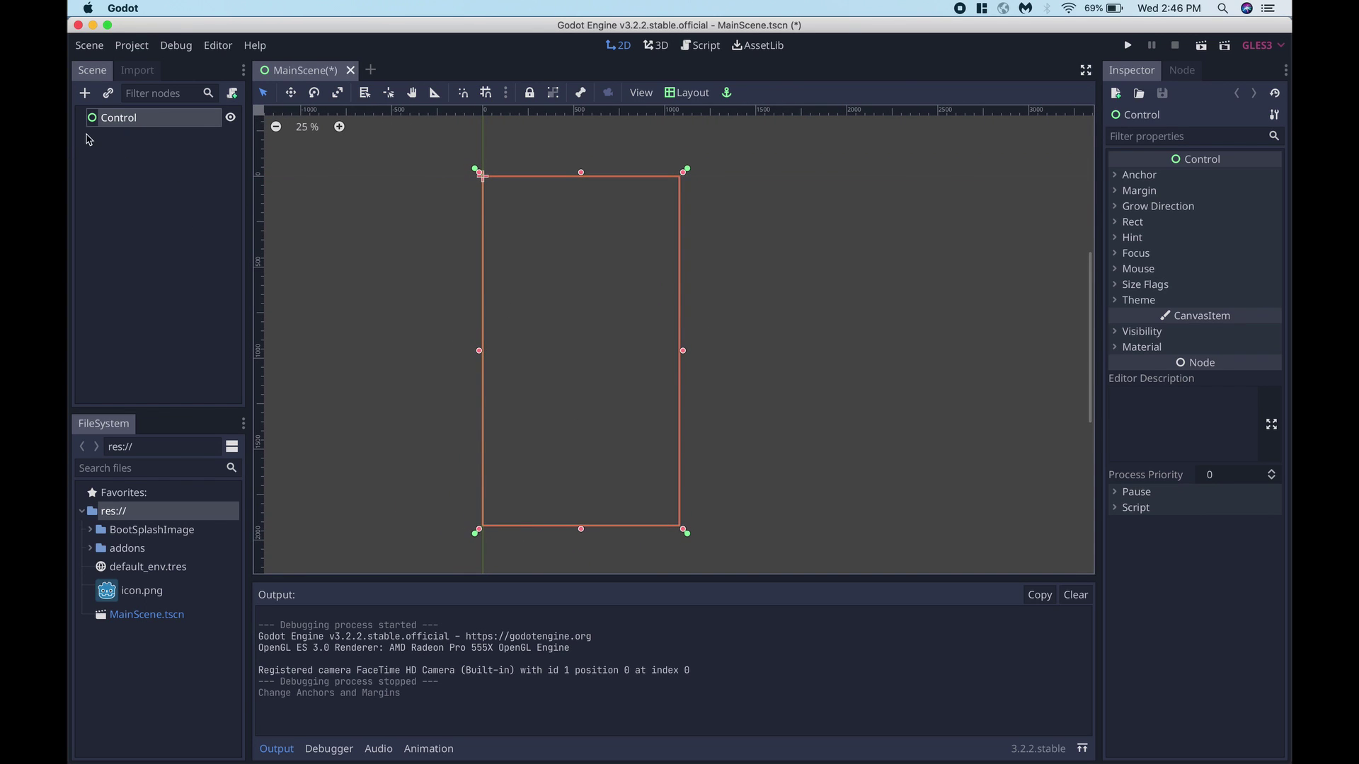
# - Add a TextureRect child and give it FishbowlBootSplash.png as its Texture
pyautogui.press('super+a')
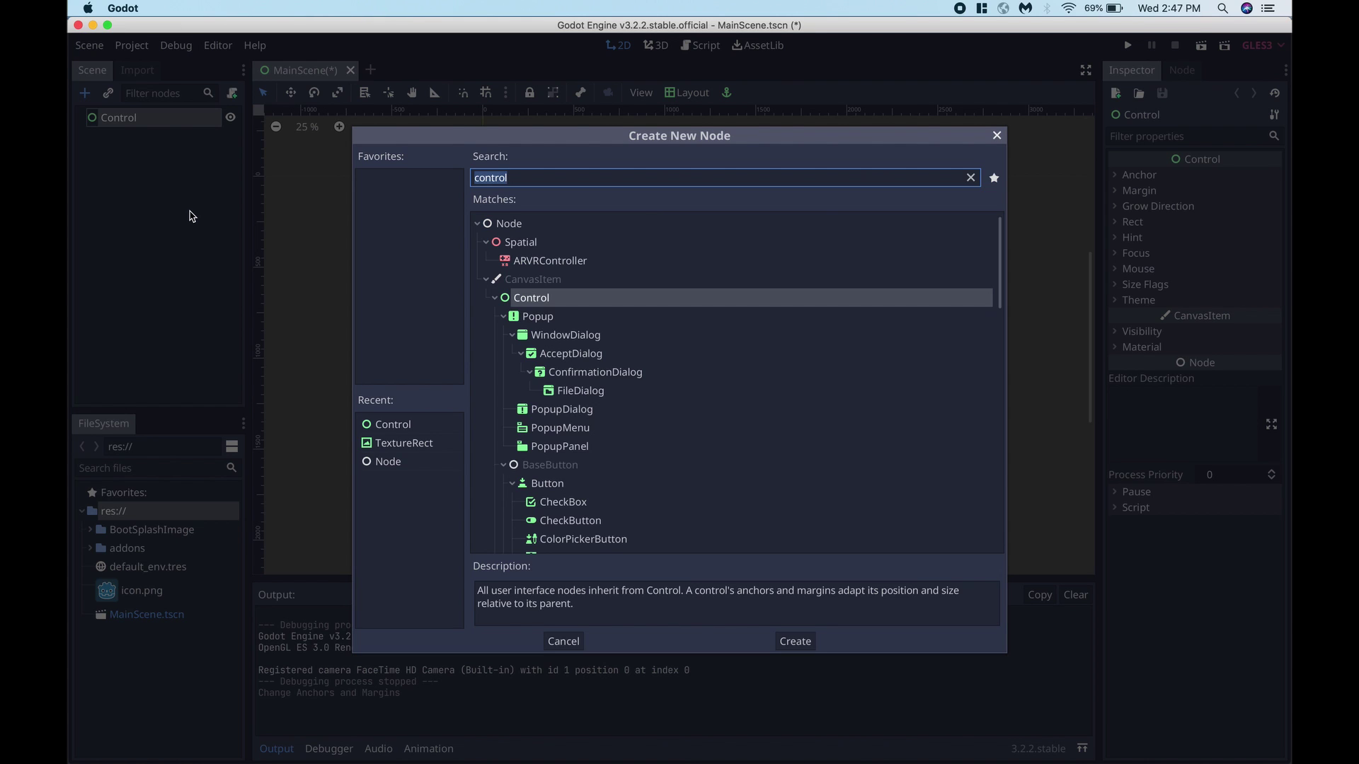
pyautogui.write('r')
pyautogui.press('BackSpace')
pyautogui.write('colo')
pyautogui.press('BackSpace')
pyautogui.press('BackSpace')
pyautogui.press('BackSpace')
pyautogui.press('BackSpace')
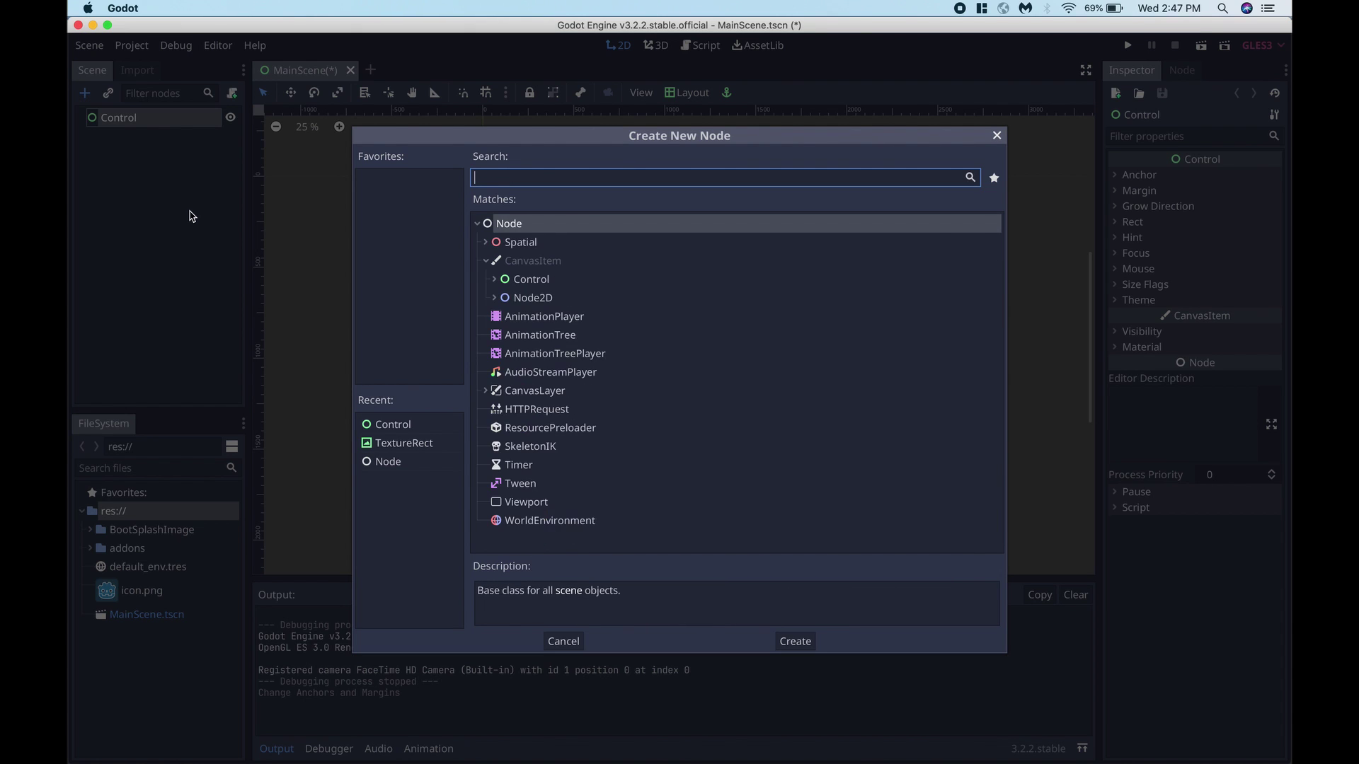
pyautogui.write('textur')
pyautogui.press('Down')
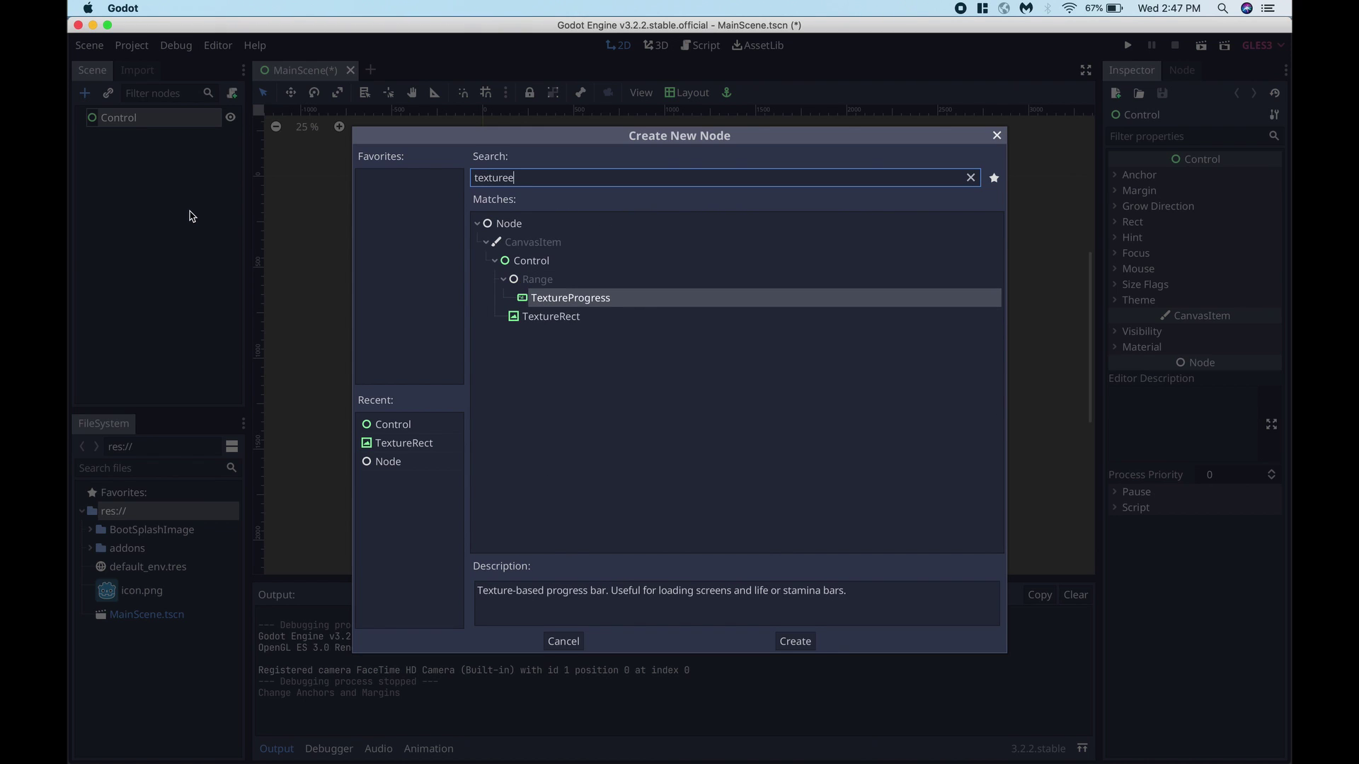
pyautogui.press('Down')
pyautogui.press('Return')
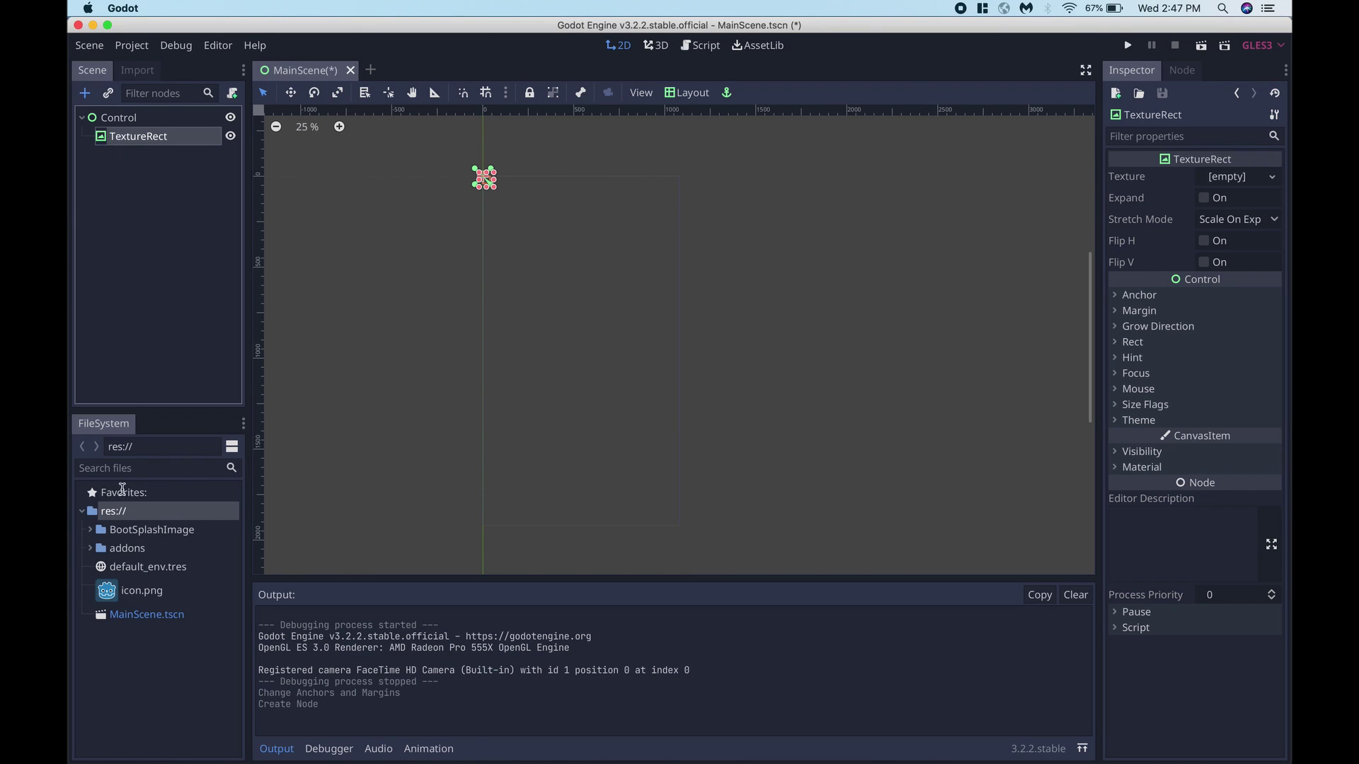
pyautogui.doubleClick(131, 532)
pyautogui.moveTo(135, 553); pyautogui.dragTo(1226, 177)
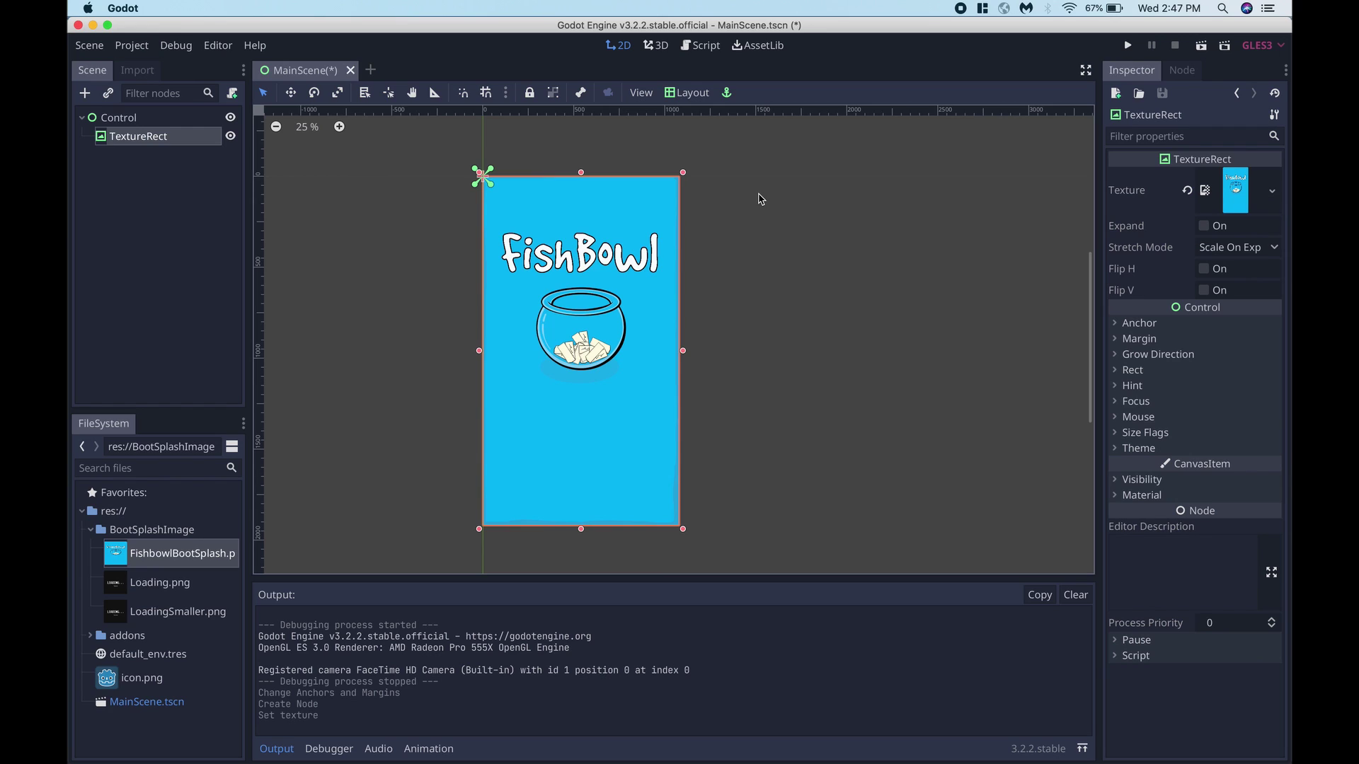
# - Save and run MainScene to see the FishBowl splash, then close it and quit Godot
pyautogui.click(145, 223)
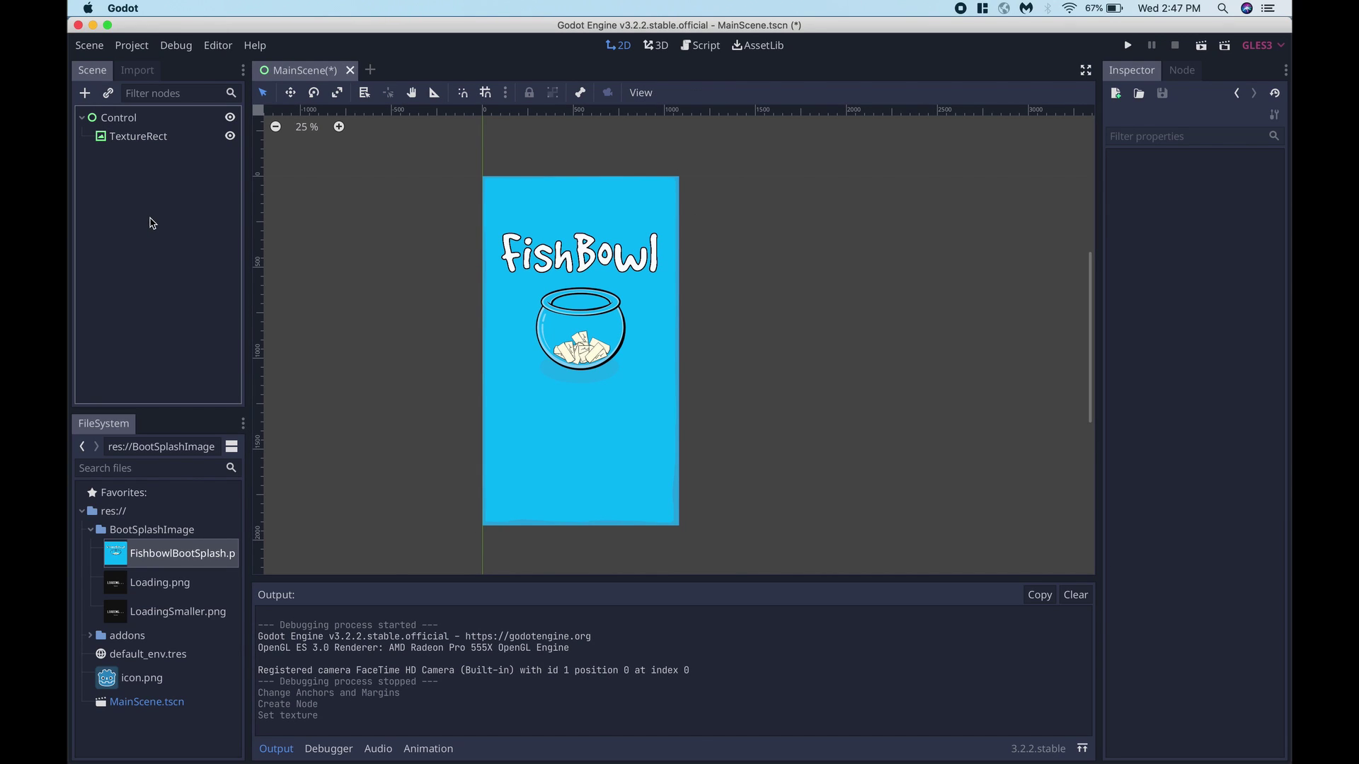
pyautogui.press('super+b')
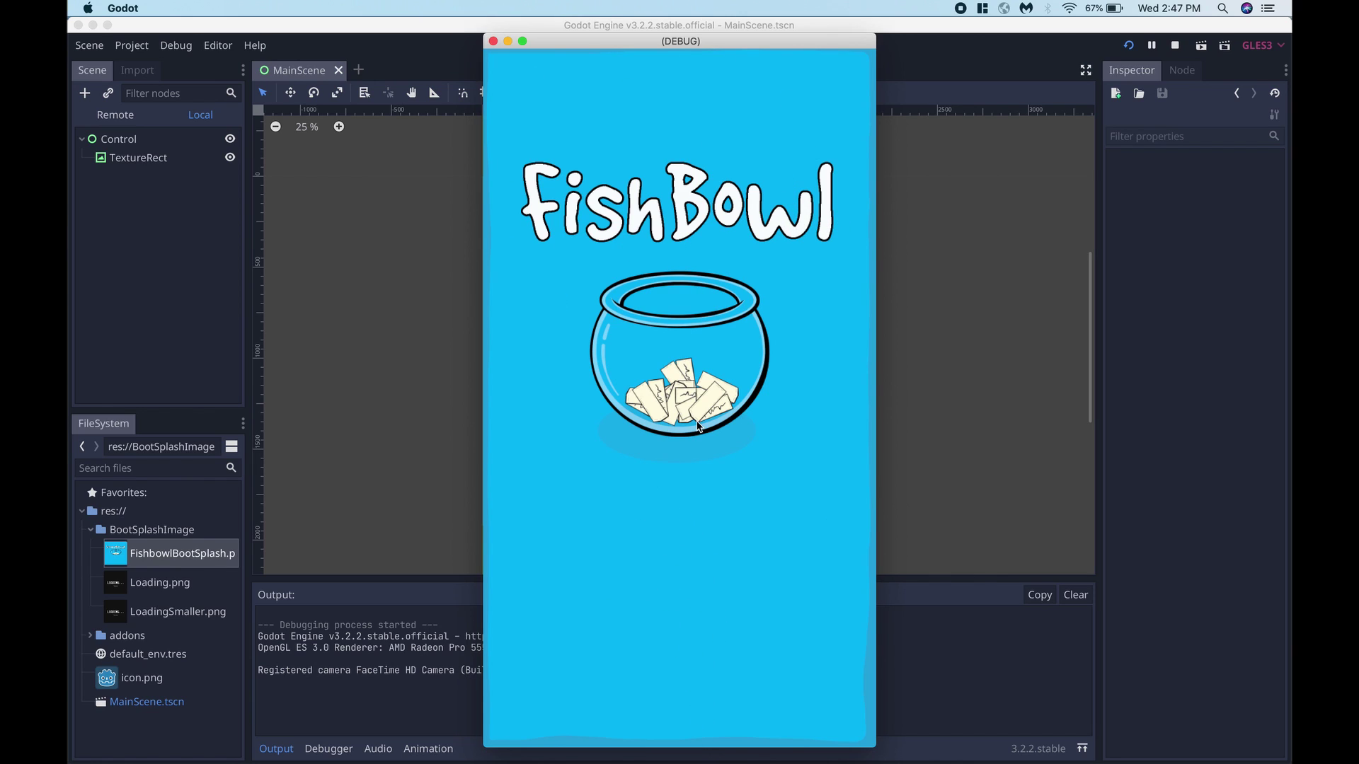
pyautogui.click(494, 41)
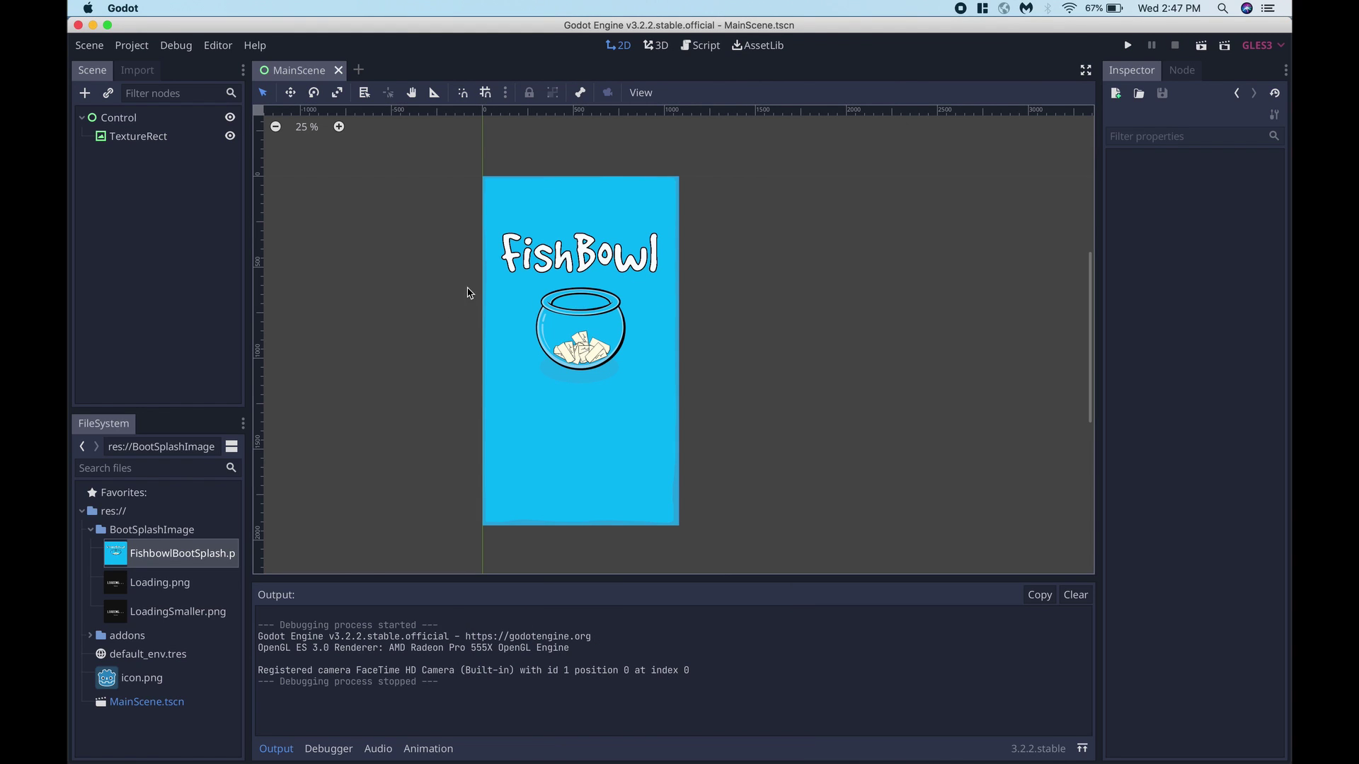
pyautogui.press('super+q')
pyautogui.press('Return')
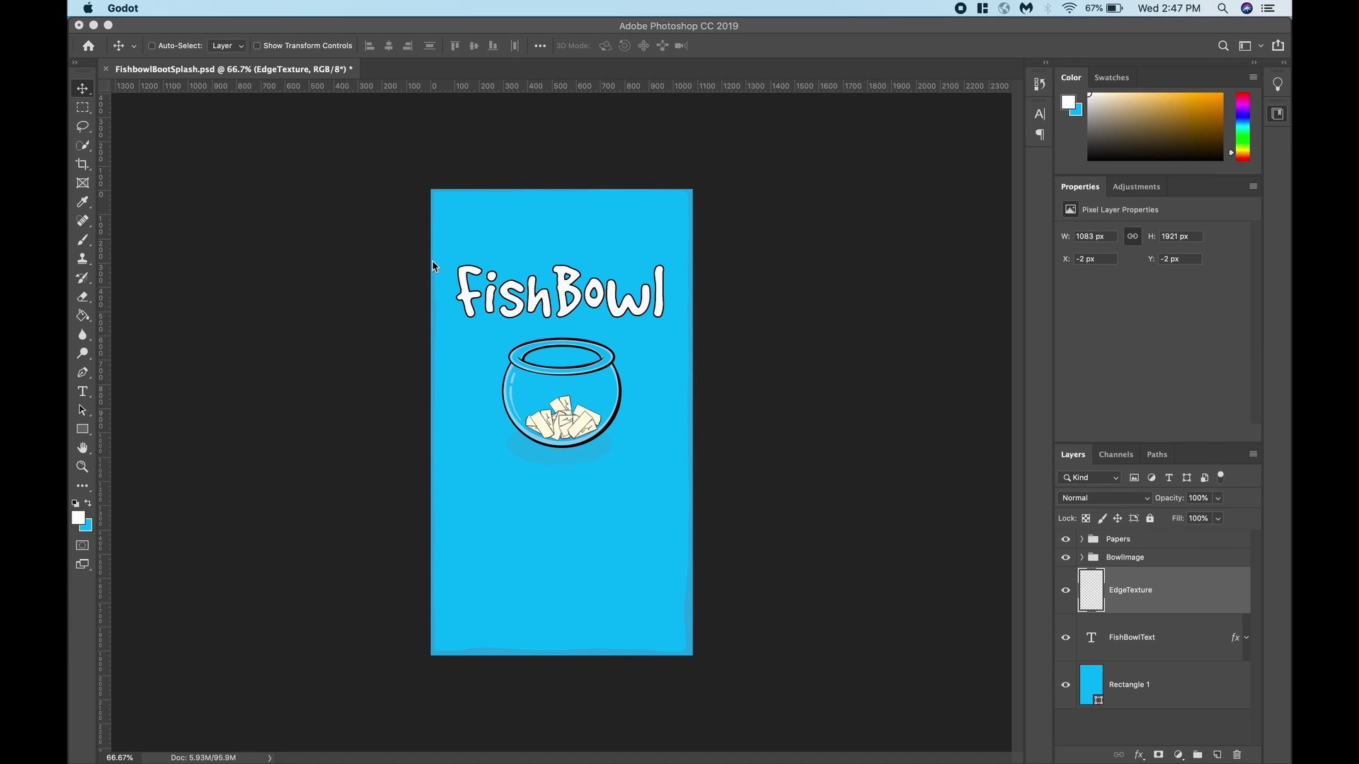
# - Open the Fish Bowl project and test-run it, then close the game window
pyautogui.click(513, 278)
pyautogui.doubleClick(513, 278)
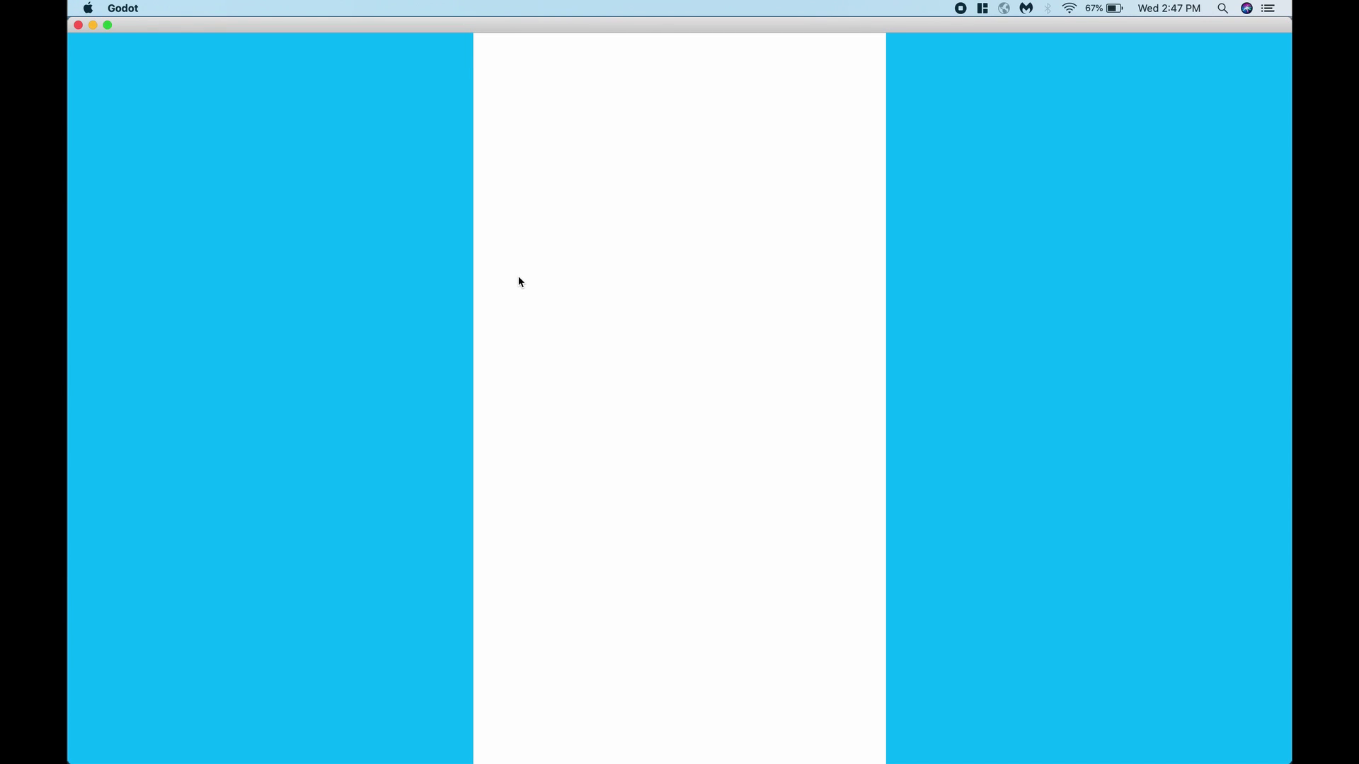
pyautogui.press('super+b')
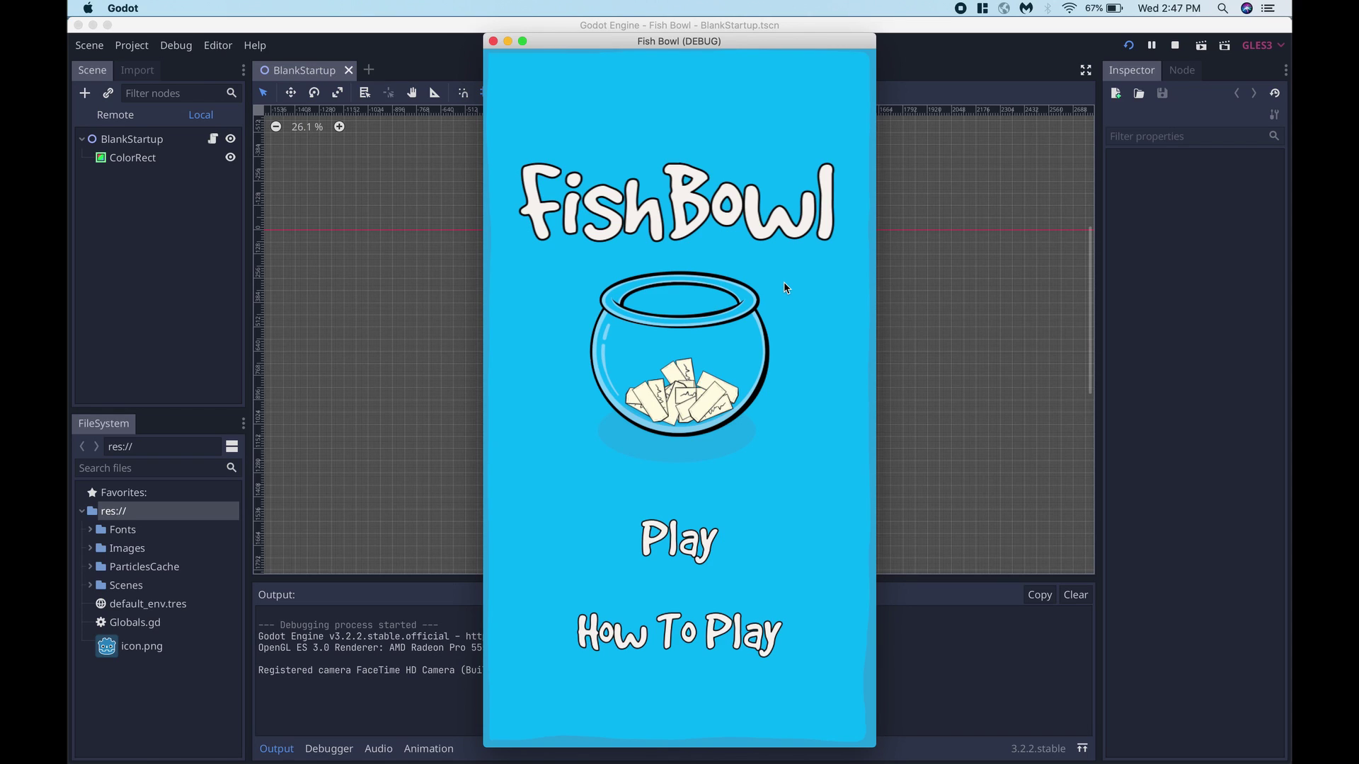
pyautogui.click(493, 43)
# - Check the Boot Splash settings showing PlainWhiteBootSplash.png, then close Project Settings
pyautogui.click(145, 48)
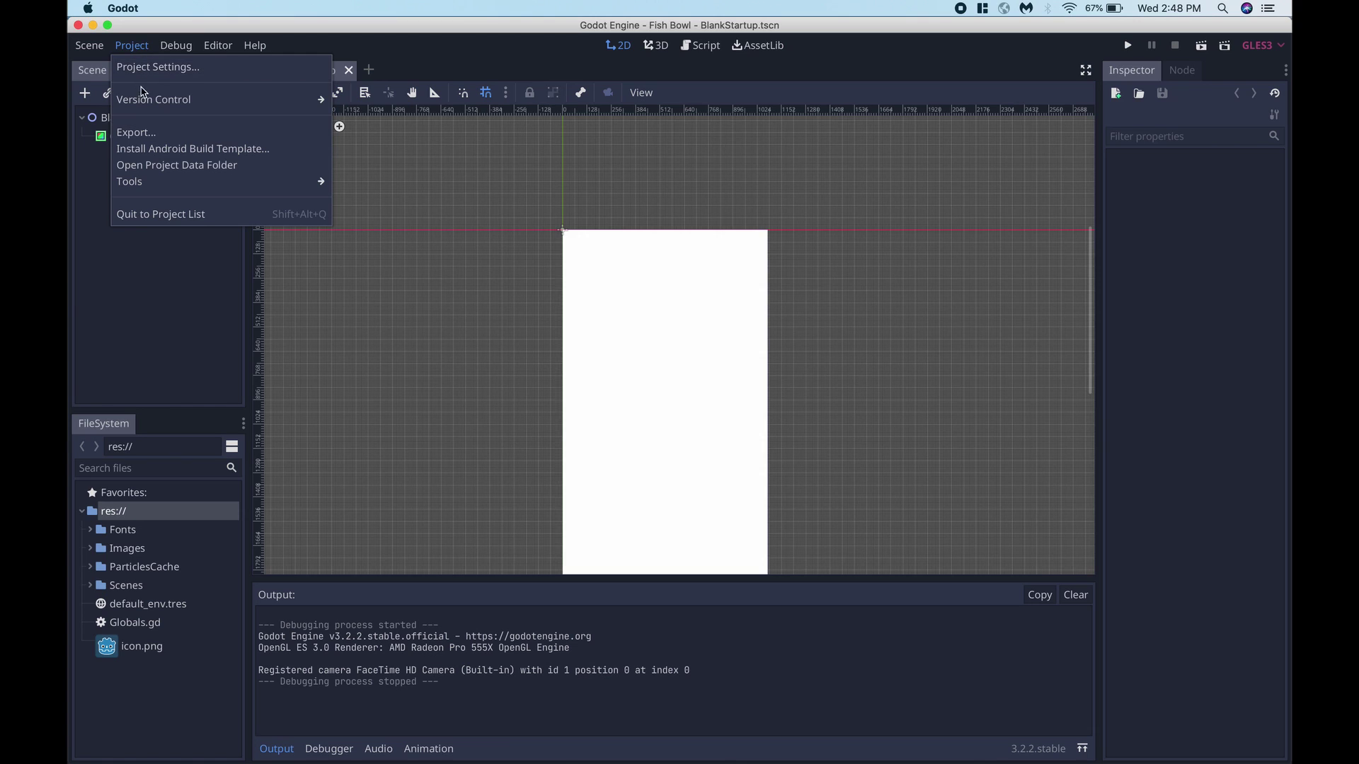
pyautogui.click(158, 399)
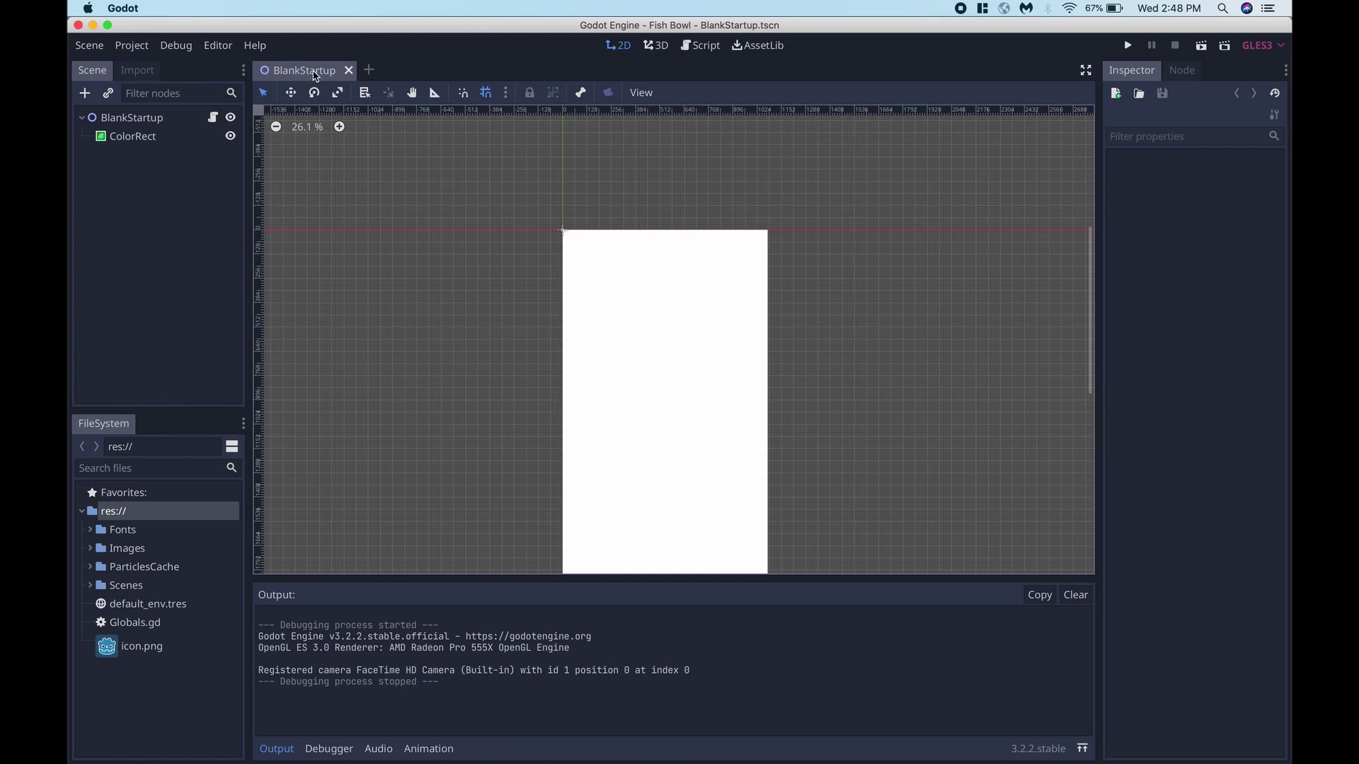
pyautogui.scroll(-5, 746, 361)
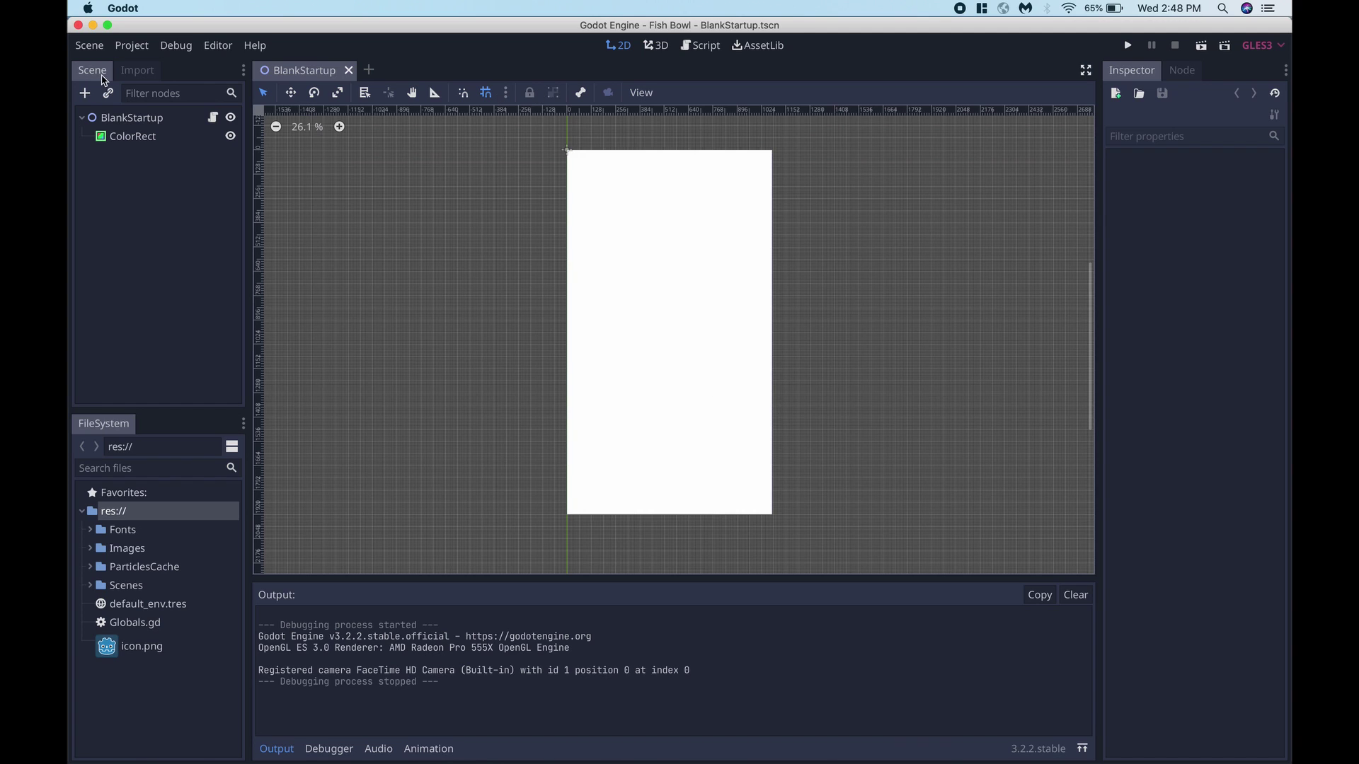
pyautogui.click(139, 48)
pyautogui.click(140, 67)
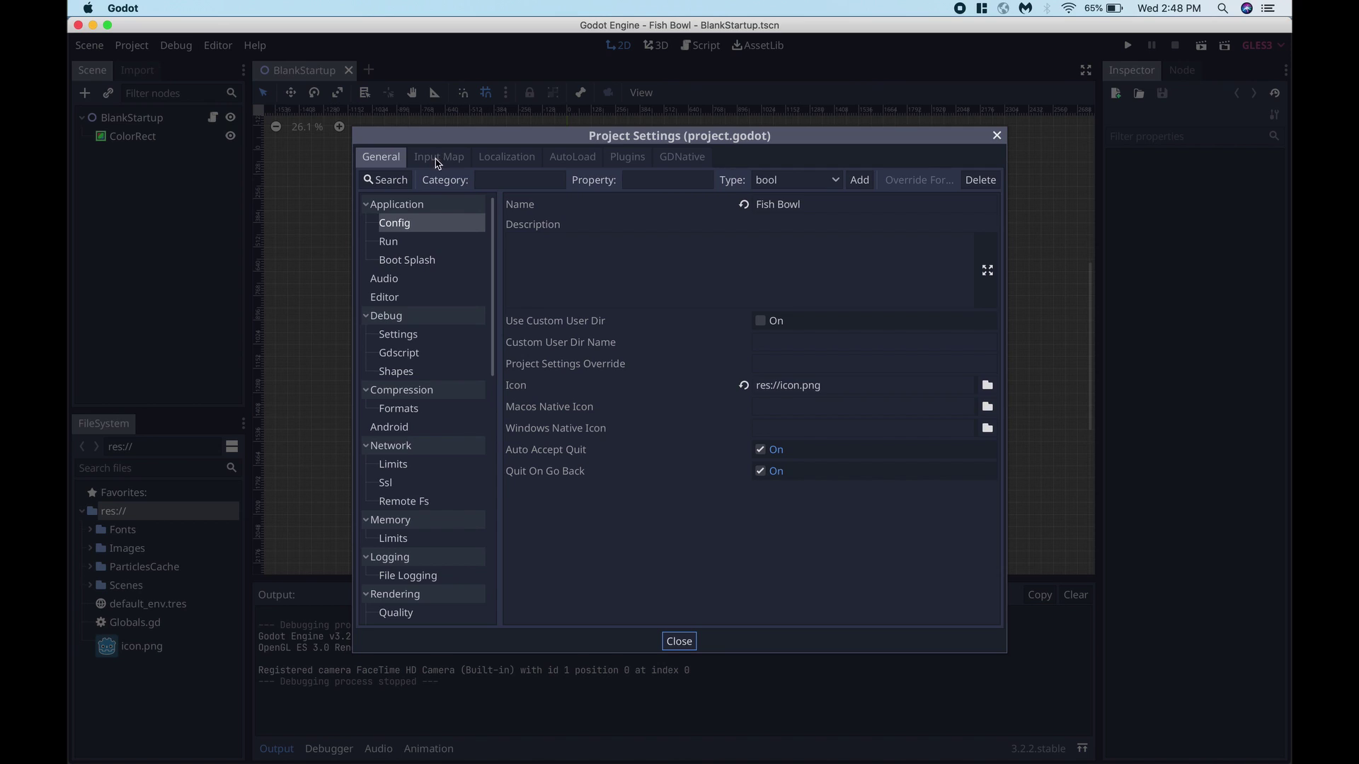
pyautogui.click(425, 259)
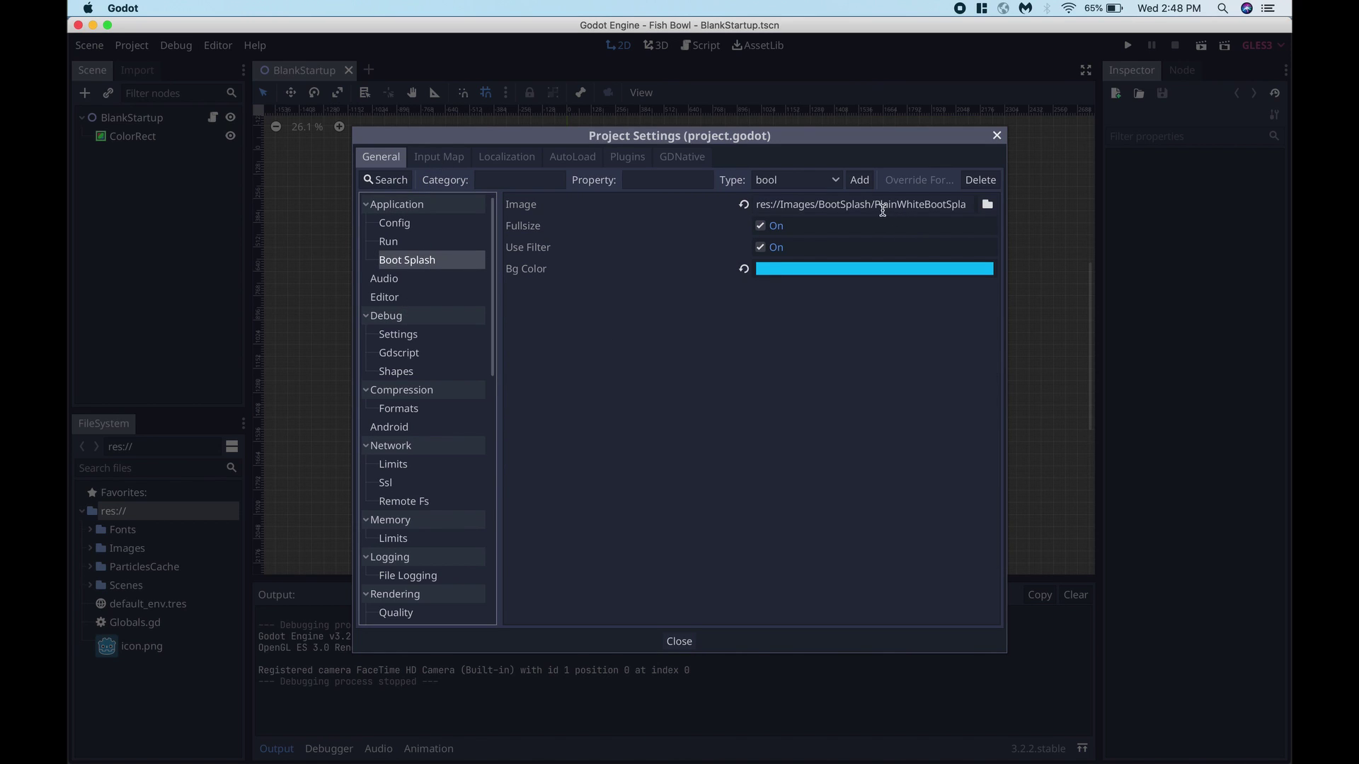
pyautogui.moveTo(874, 205); pyautogui.dragTo(1004, 206)
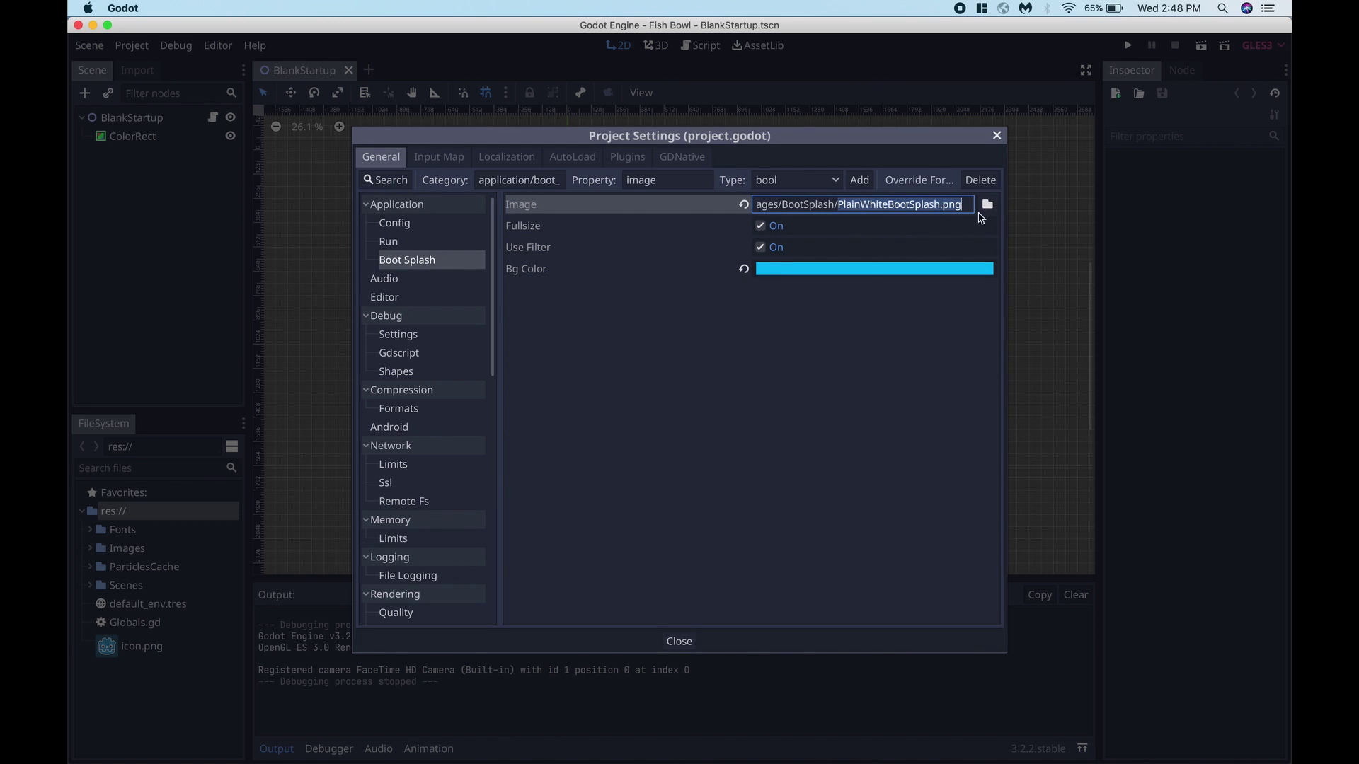
pyautogui.click(997, 141)
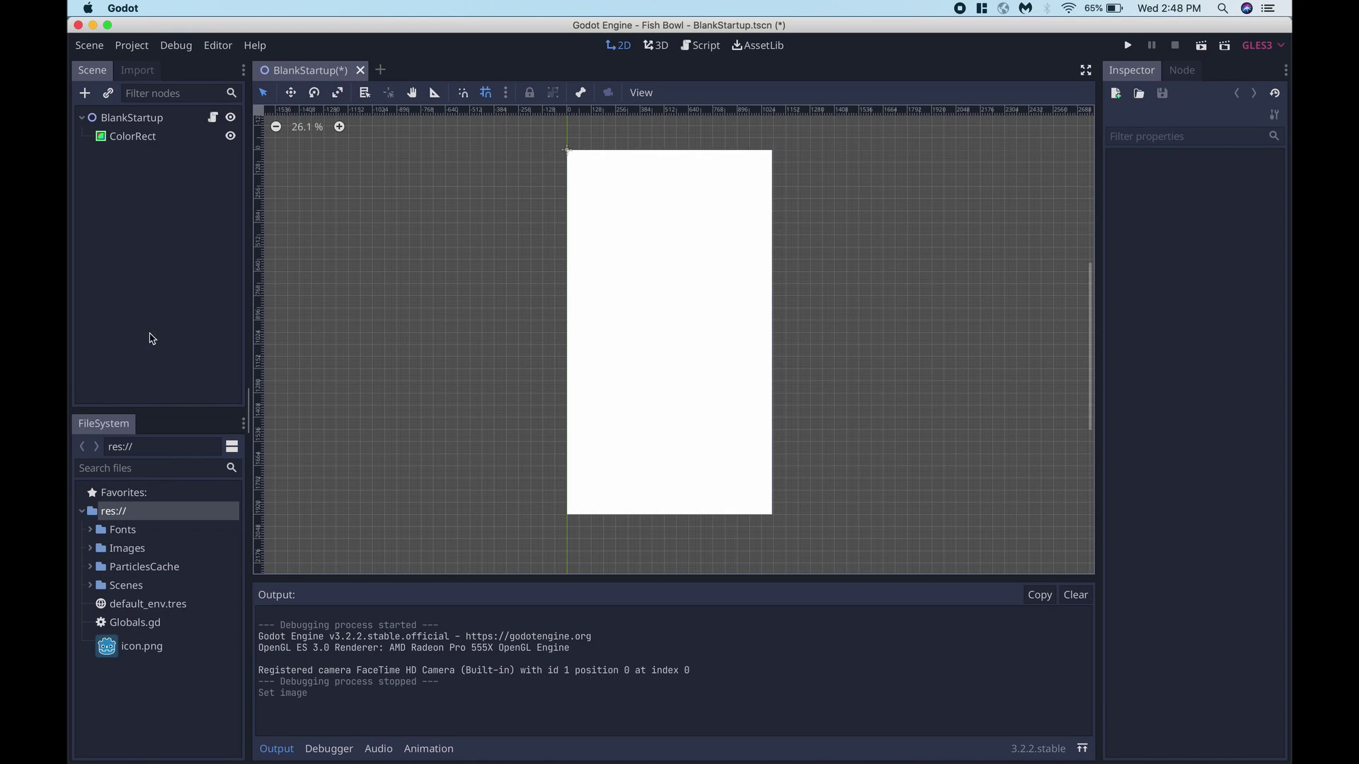
# - Bring the Godot editor back and test-run the Black_Body project, then quit the game
pyautogui.hotkey('ctrl', 'Up')
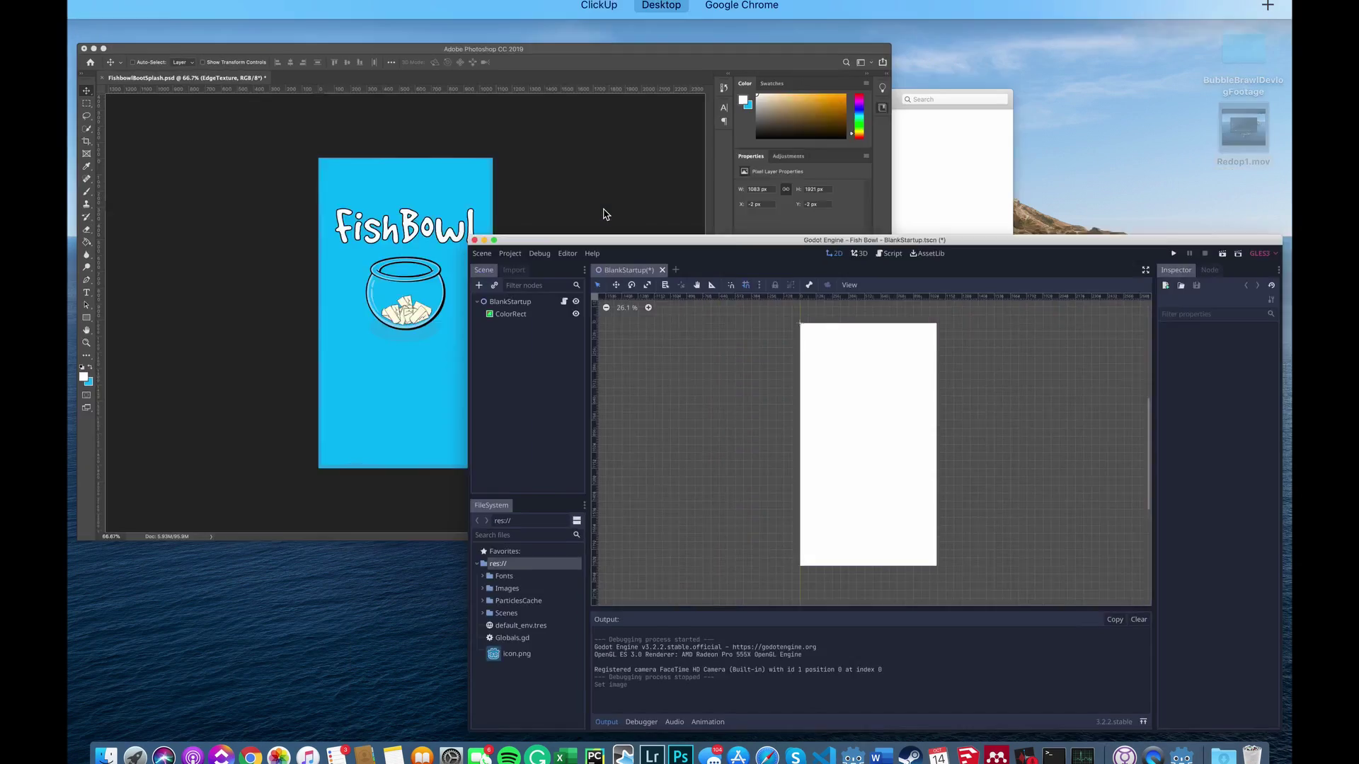
pyautogui.click(917, 446)
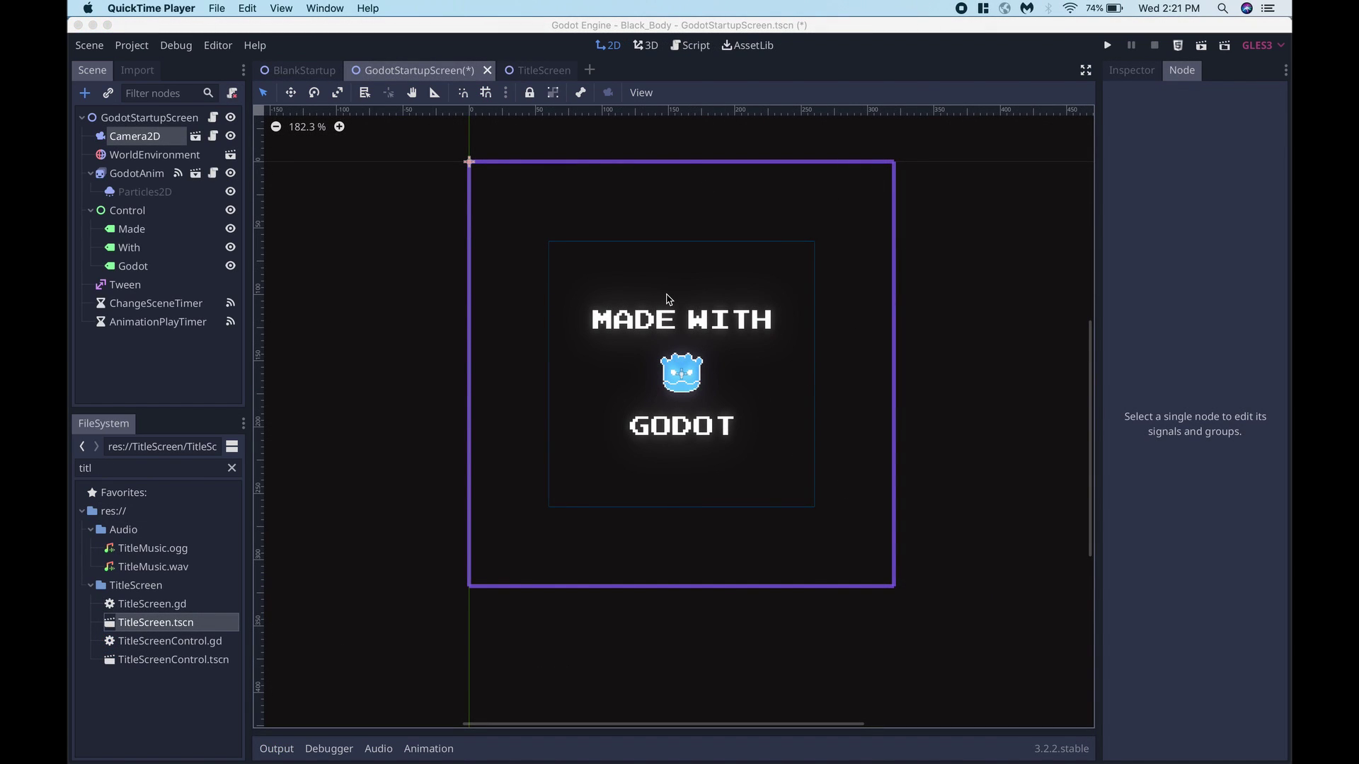
pyautogui.press('super+b')
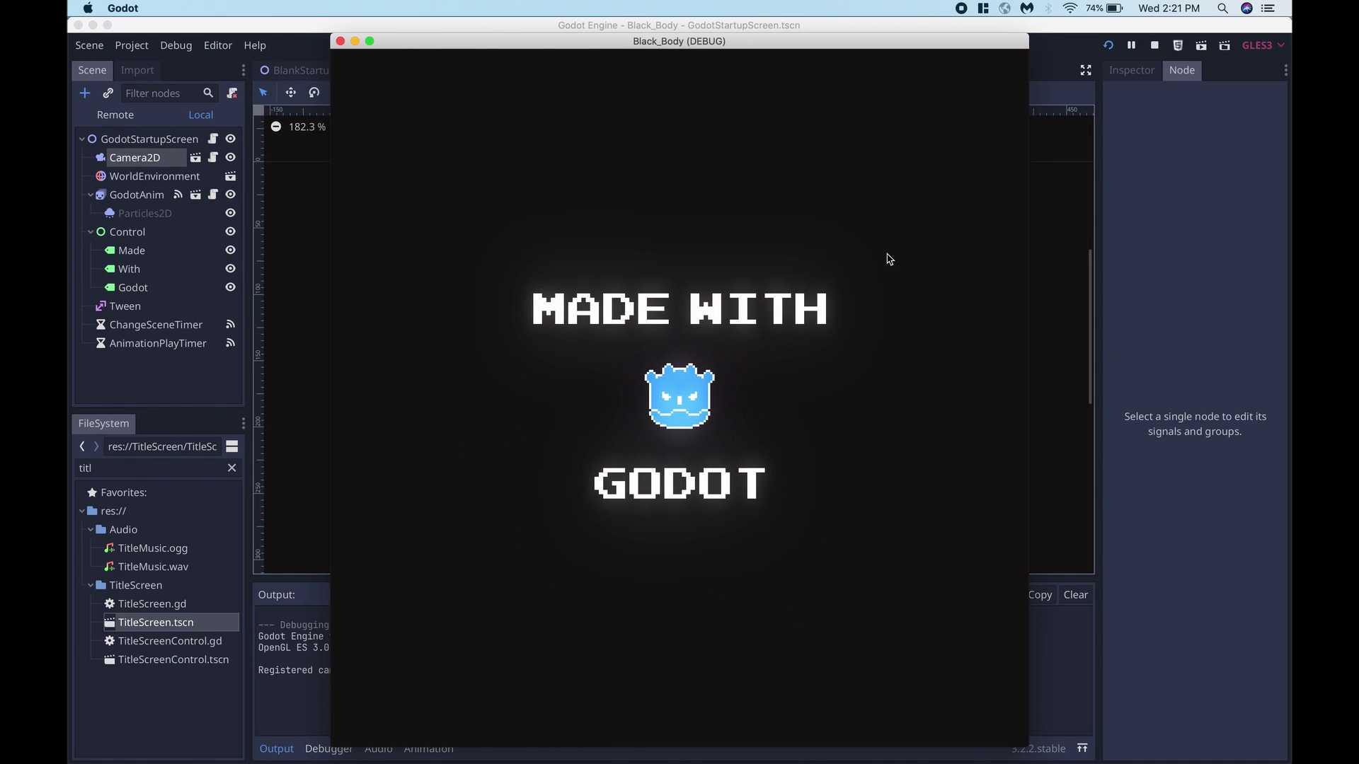
pyautogui.press('super+q')
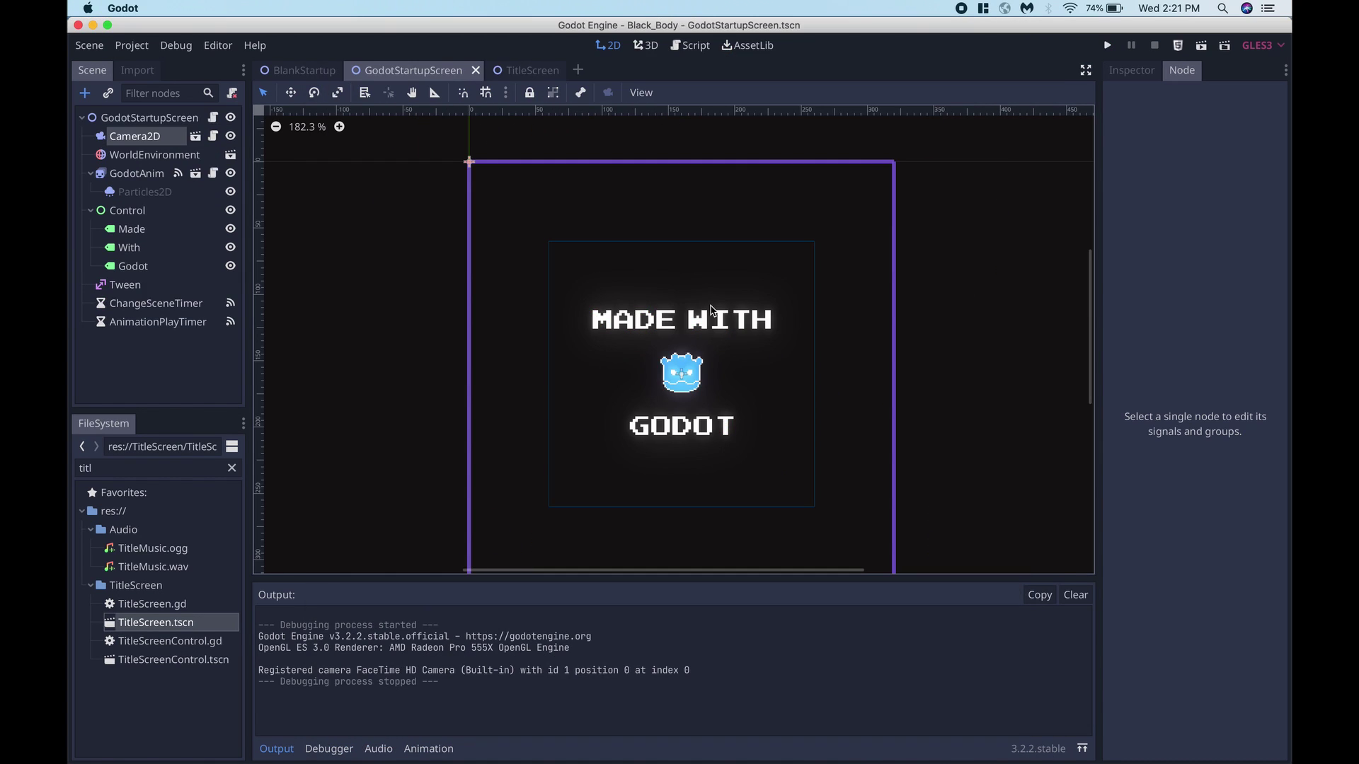
# - Undo the accidental Control node move, then switch between the TitleScreen and GodotStartupScreen tabs
pyautogui.scroll(-2, 662, 274)
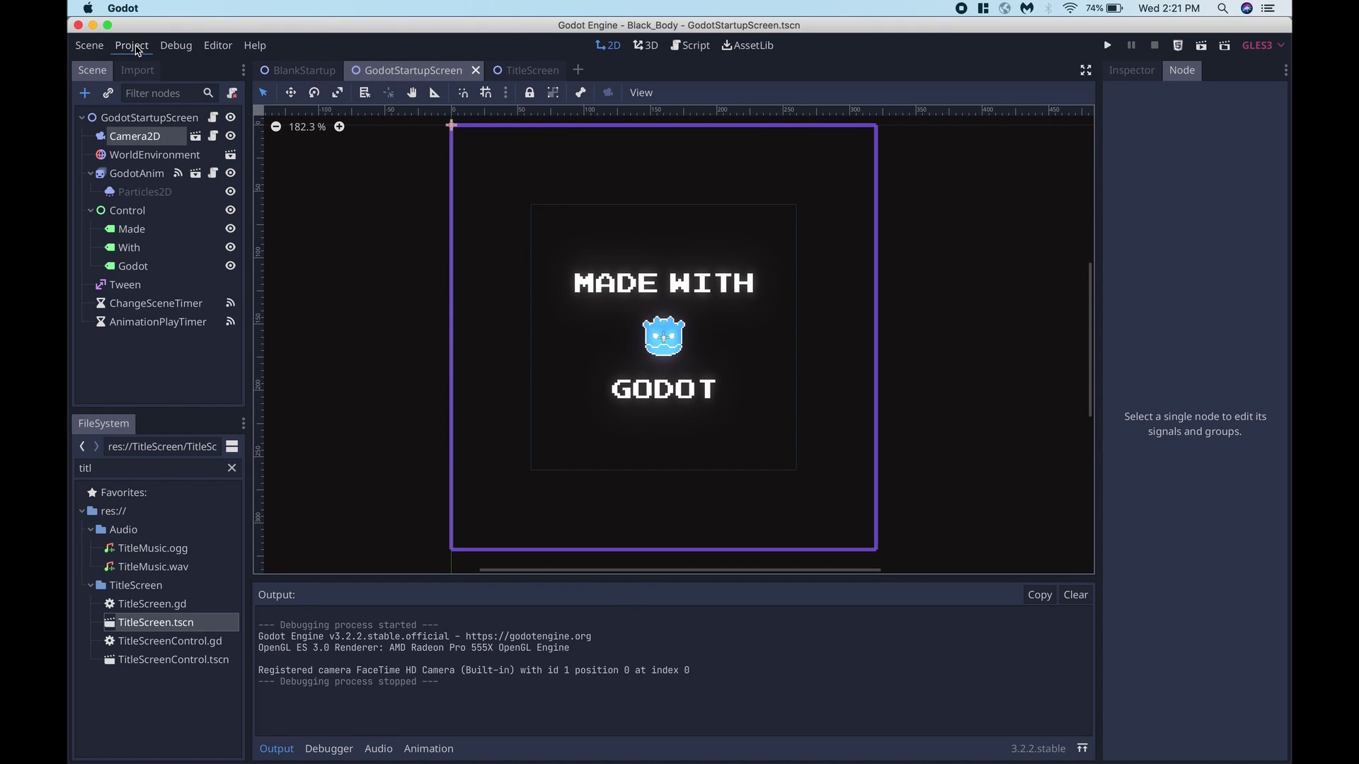
pyautogui.click(743, 270)
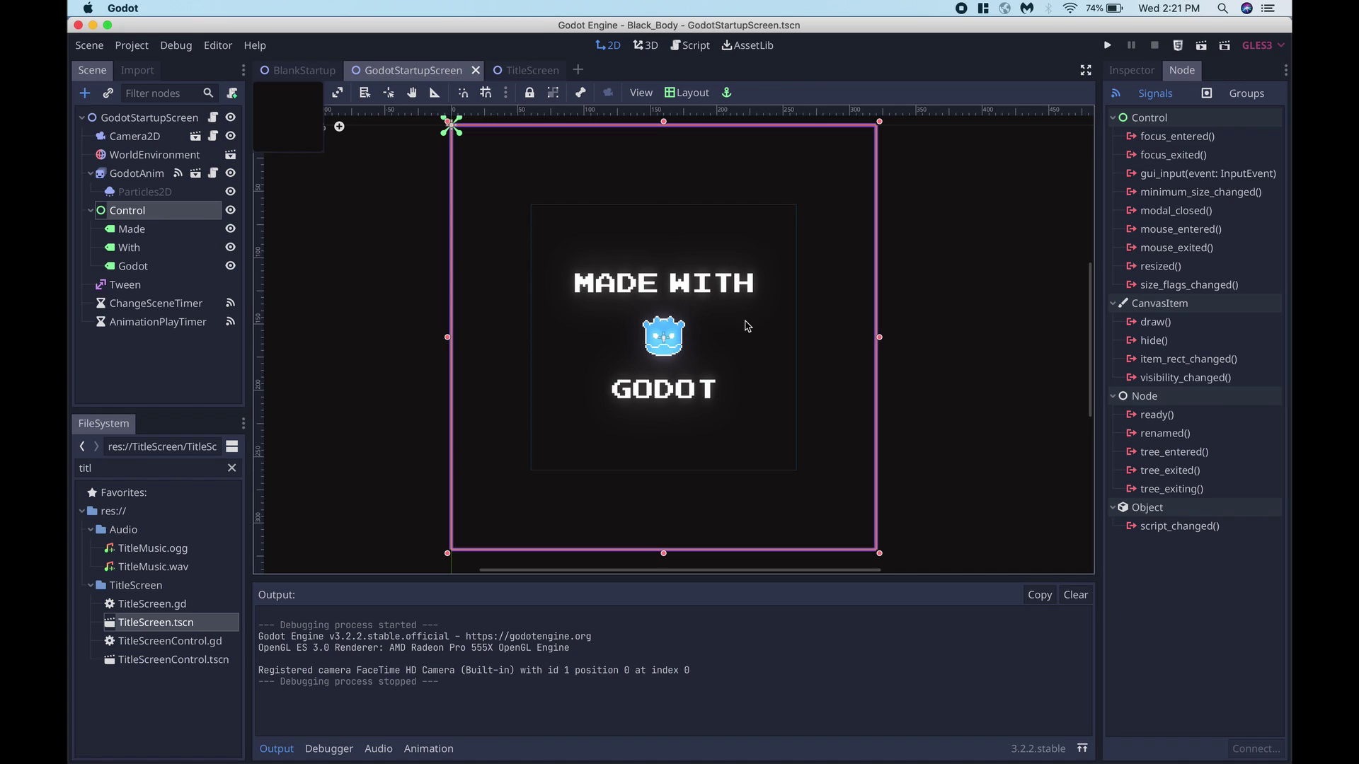
pyautogui.click(964, 305)
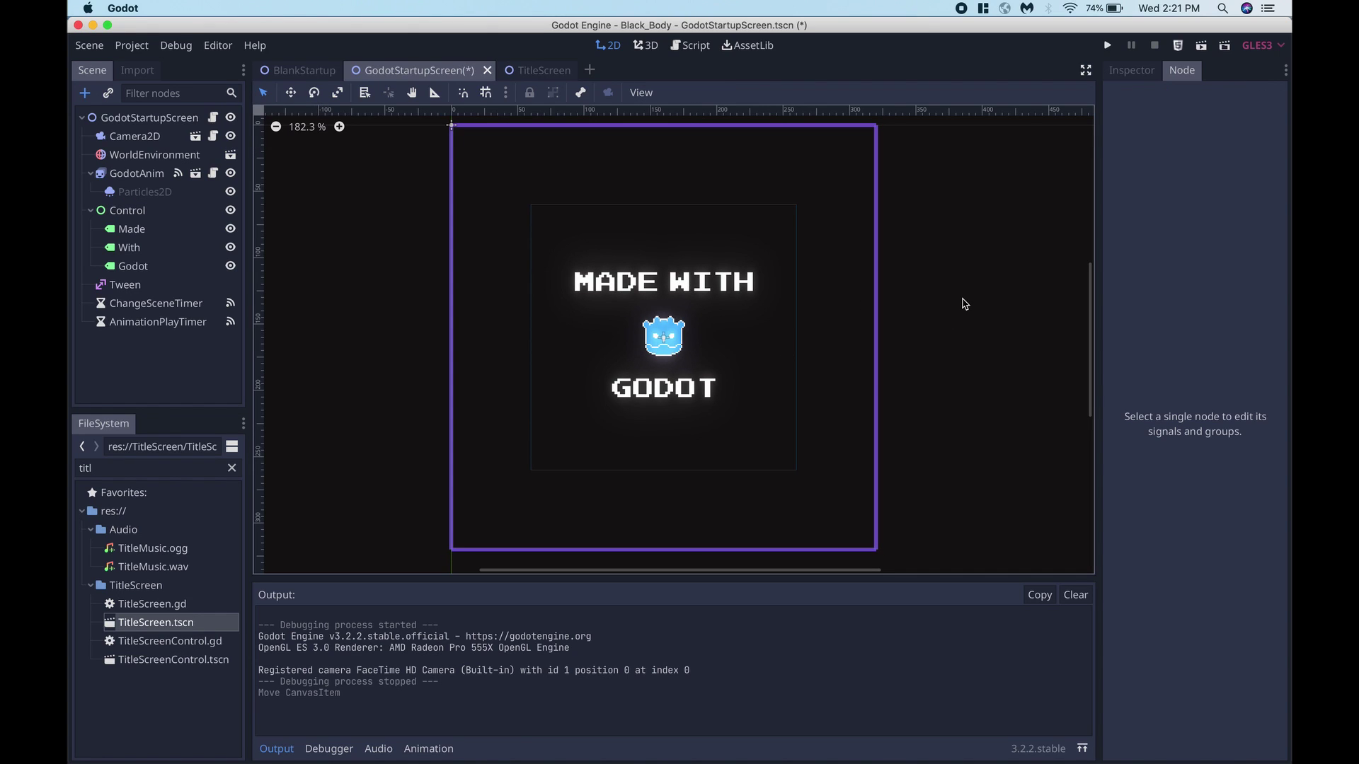
pyautogui.press('cmd+z')
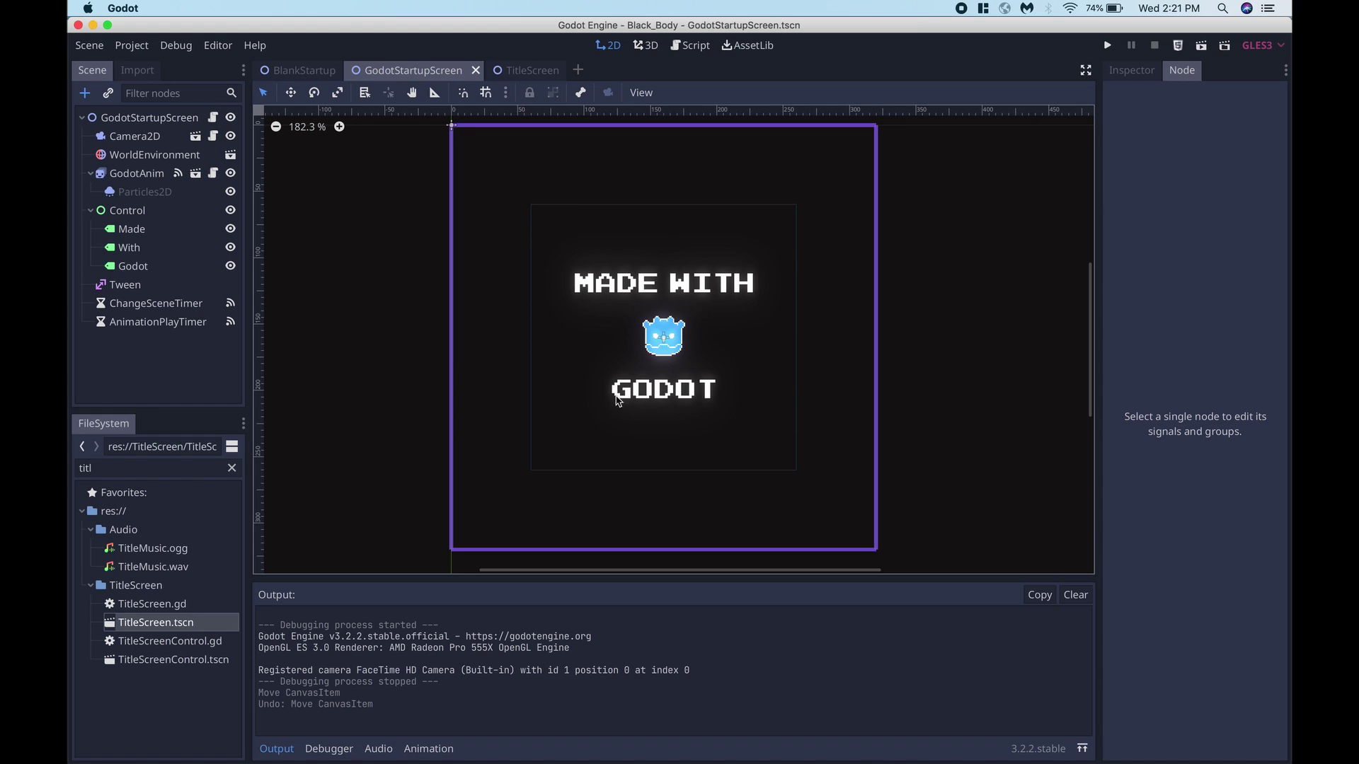
pyautogui.click(520, 70)
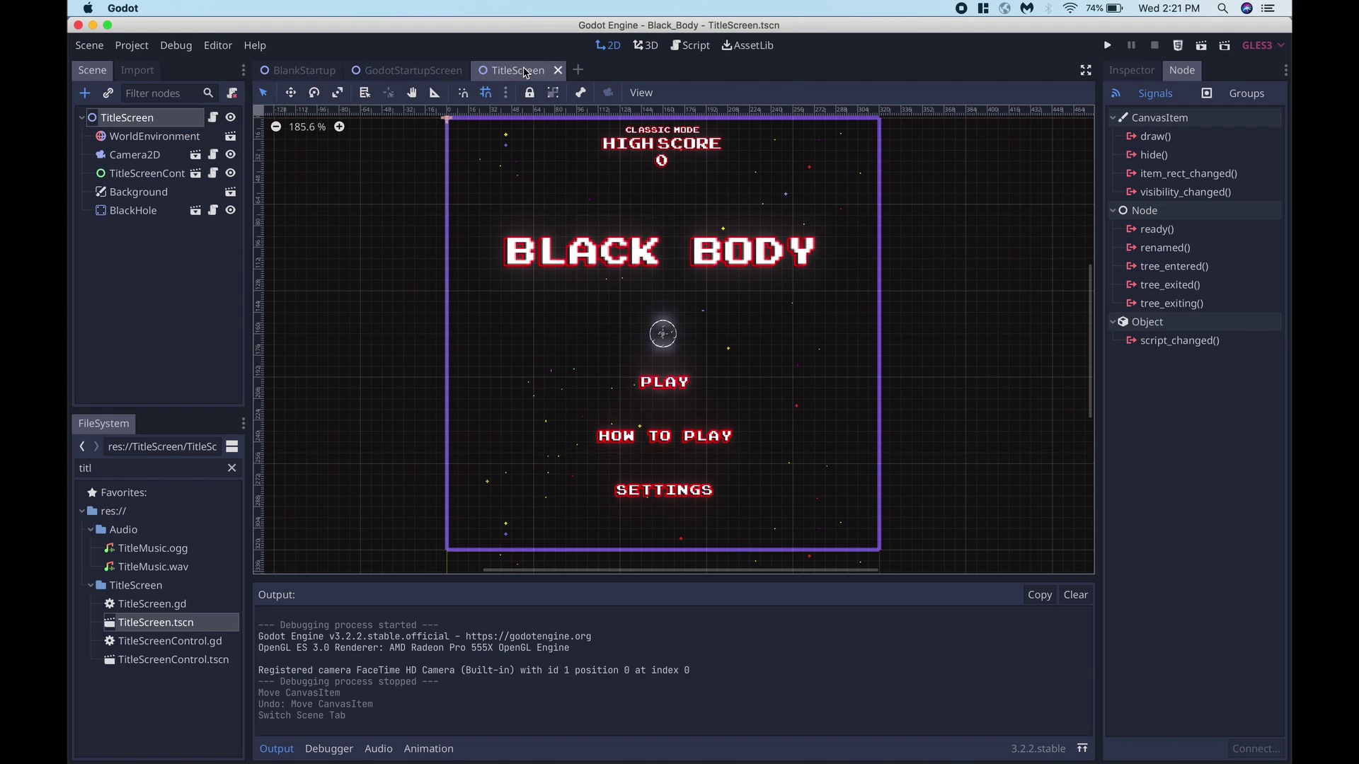
pyautogui.click(395, 71)
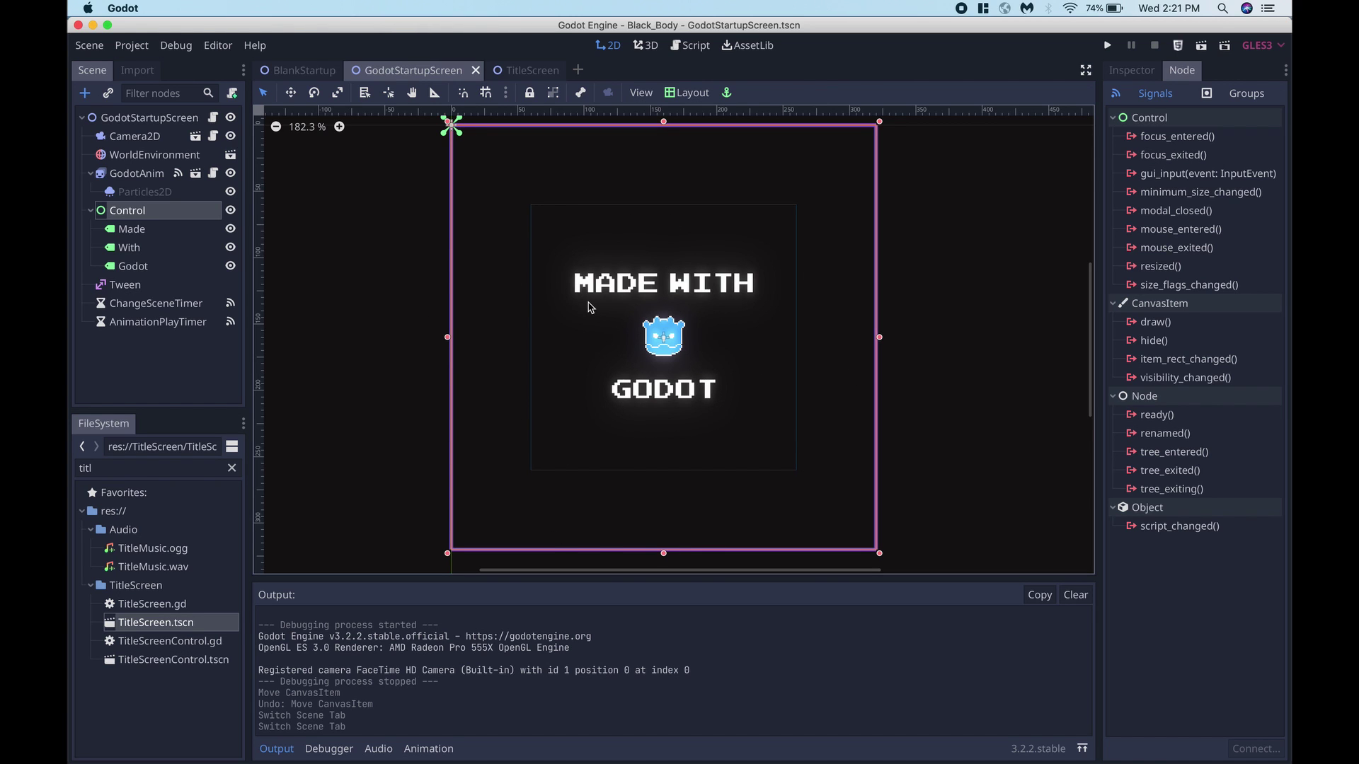
pyautogui.hotkey('ctrl', 'Up')
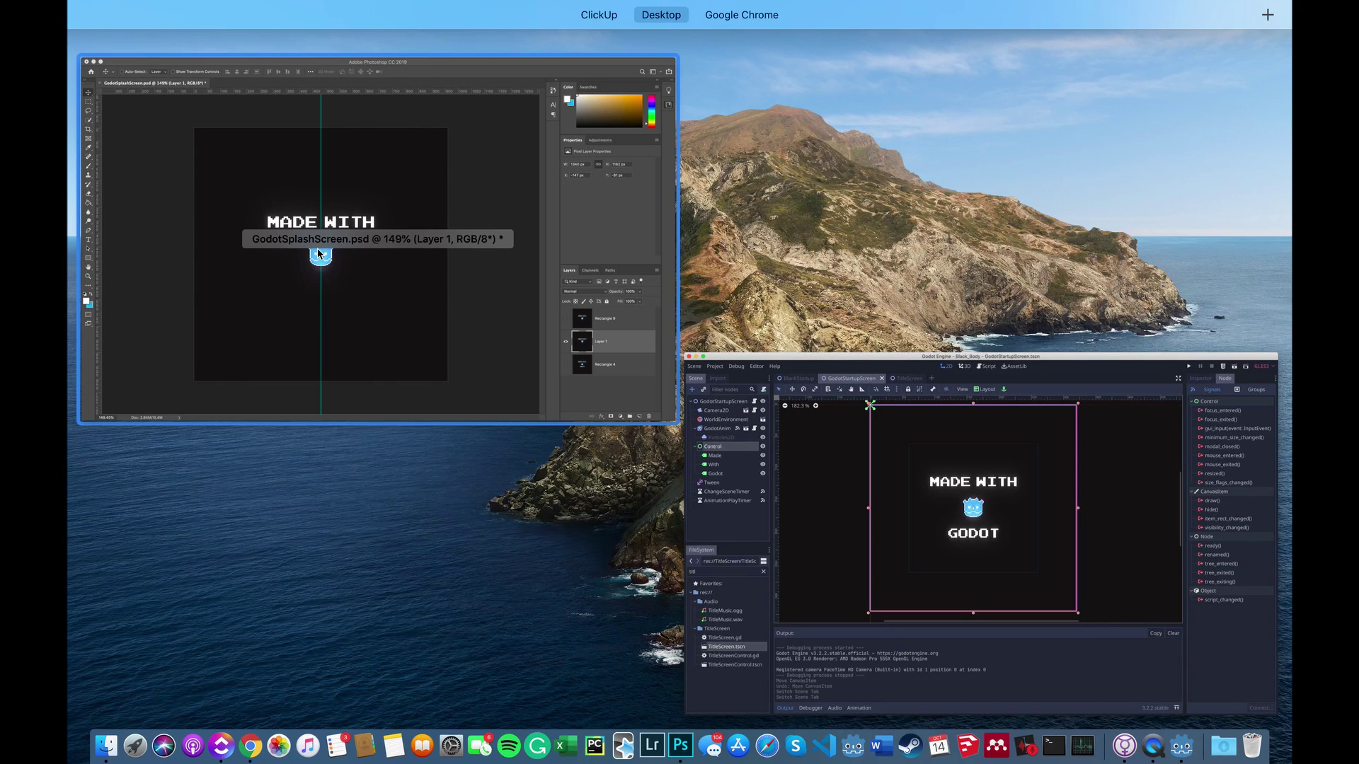
pyautogui.click(347, 249)
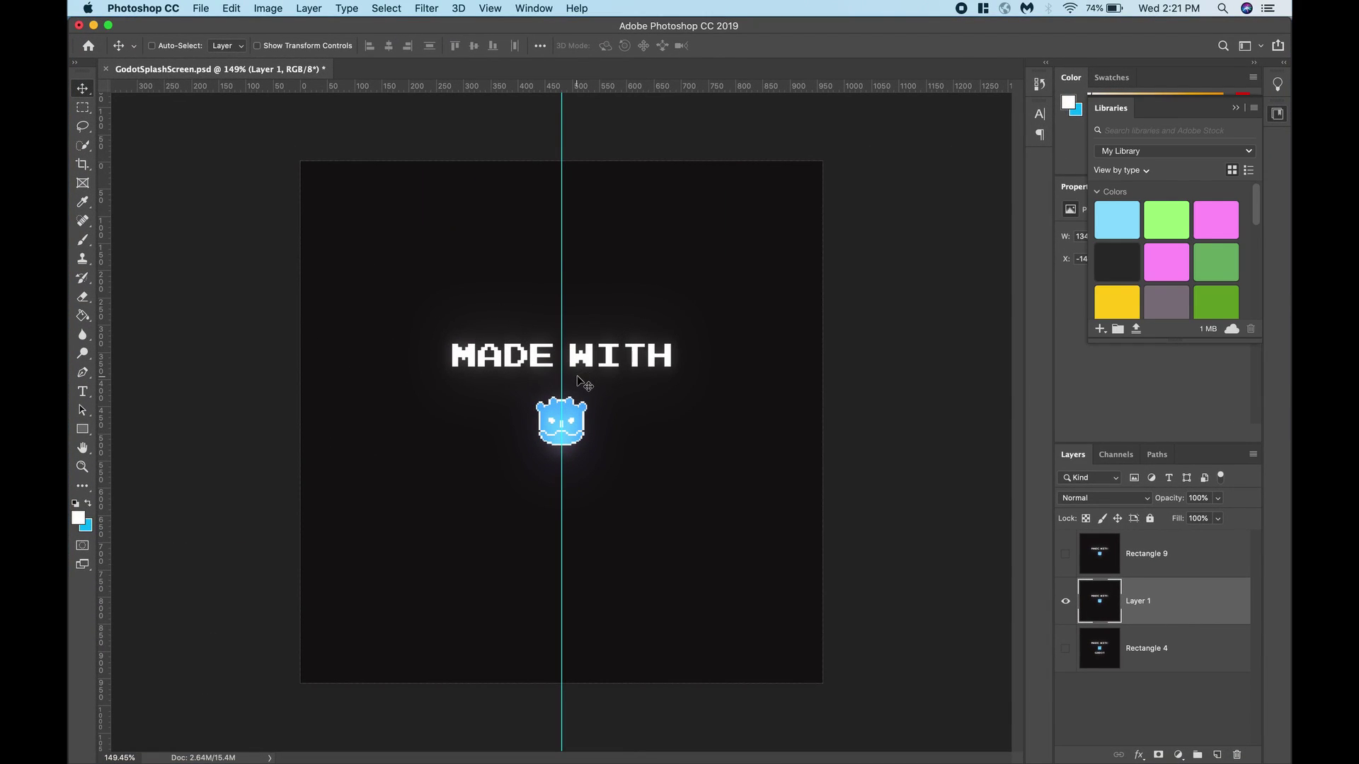
pyautogui.press('super+alt+i')
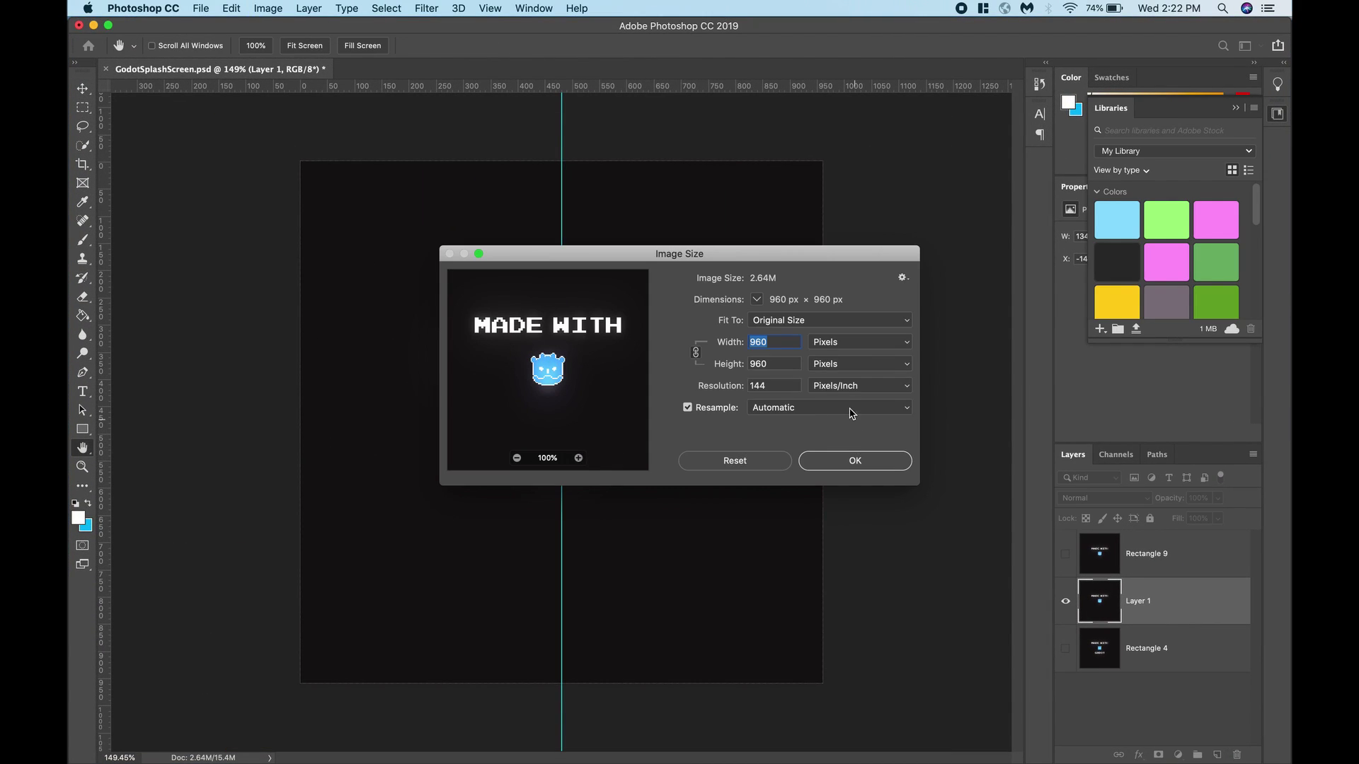
pyautogui.click(774, 363)
pyautogui.doubleClick(773, 364)
pyautogui.doubleClick(777, 342)
pyautogui.click(768, 462)
pyautogui.hotkey('ctrl', 'Up')
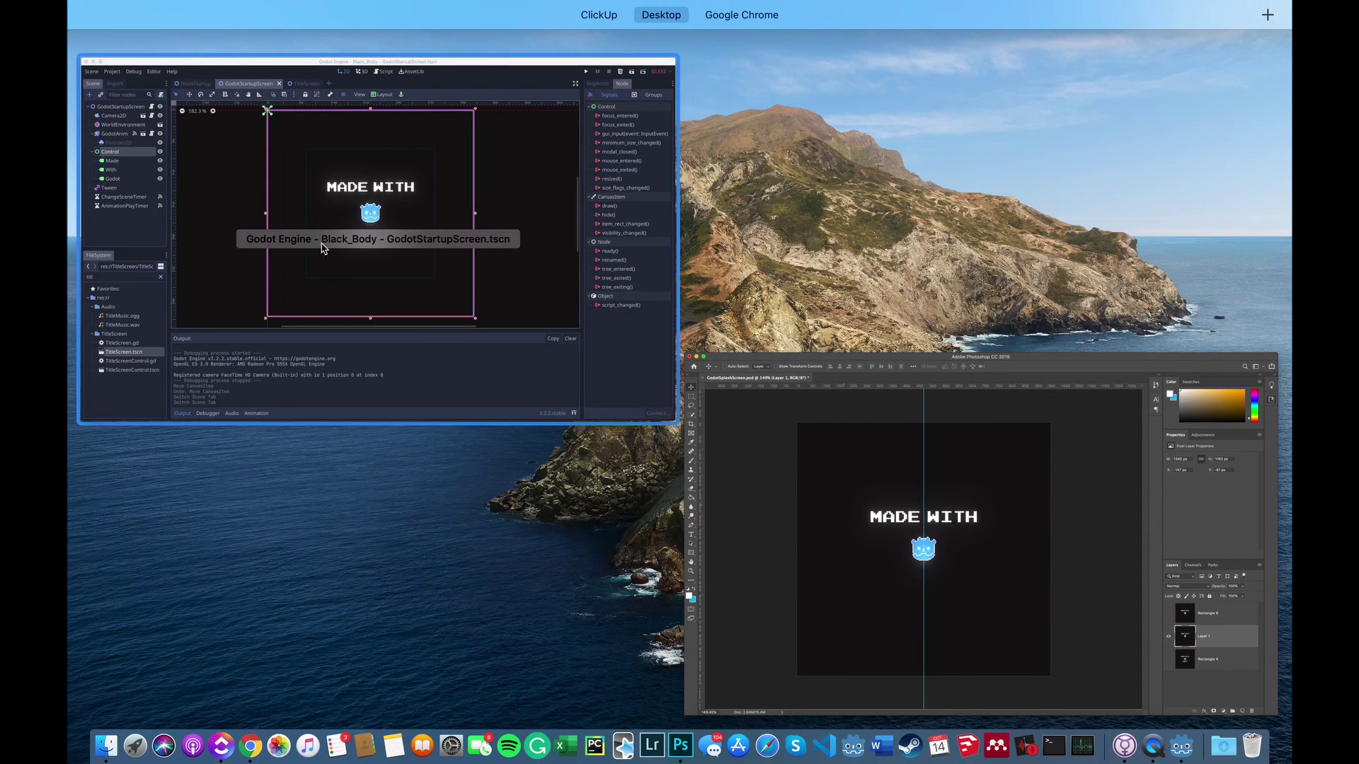
# - Verify the Boot Splash Image is res://Sprites/GodotSplashScreen.png, then close Project Settings
pyautogui.click(179, 151)
pyautogui.click(132, 45)
pyautogui.click(146, 64)
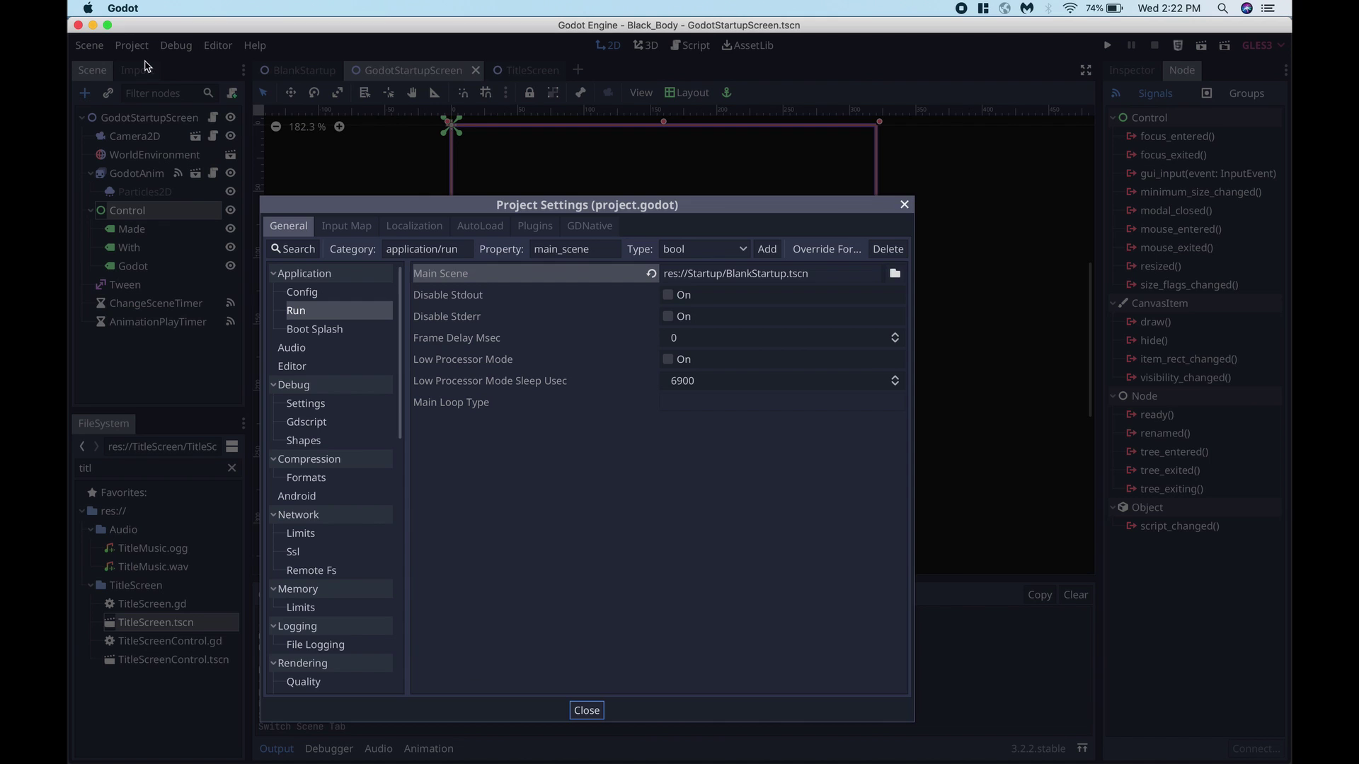
pyautogui.click(313, 329)
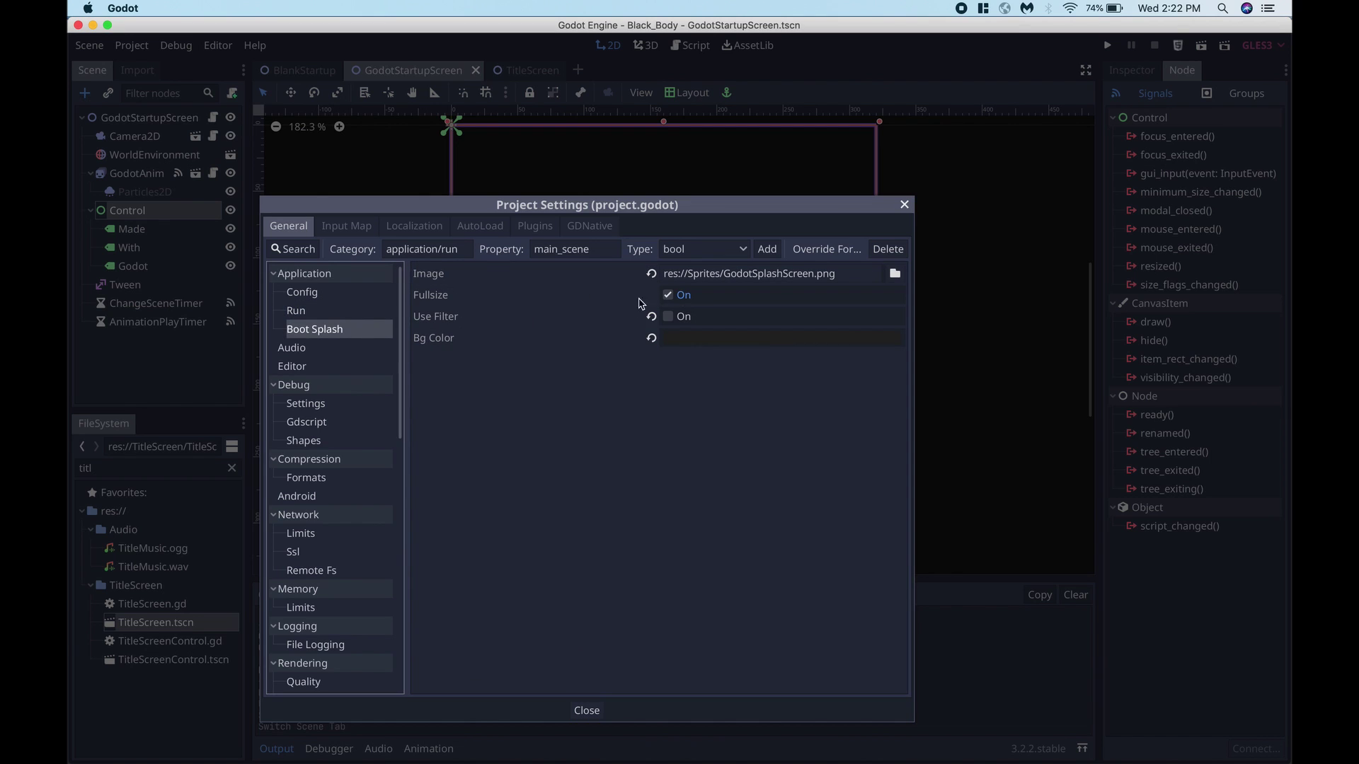
pyautogui.click(718, 275)
pyautogui.hotkey('ctrl', 'Up')
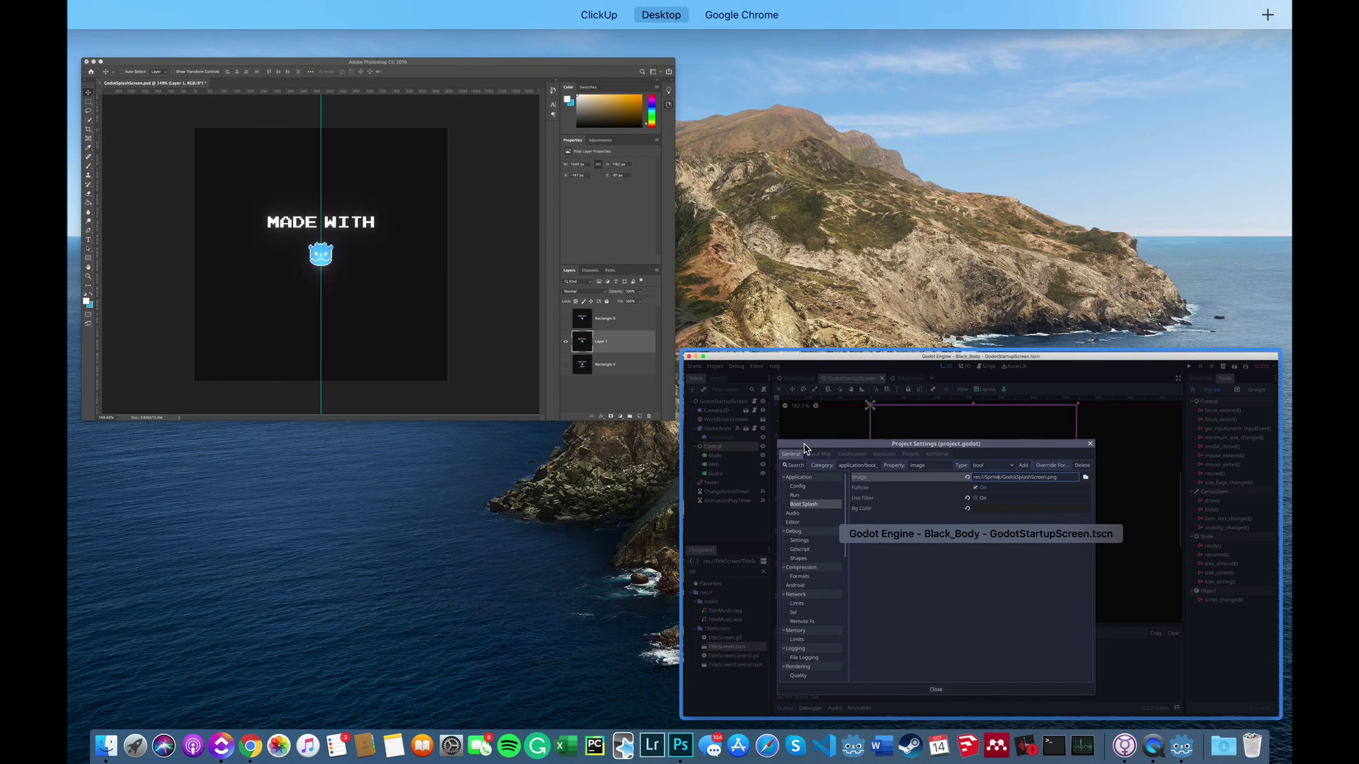
pyautogui.click(913, 540)
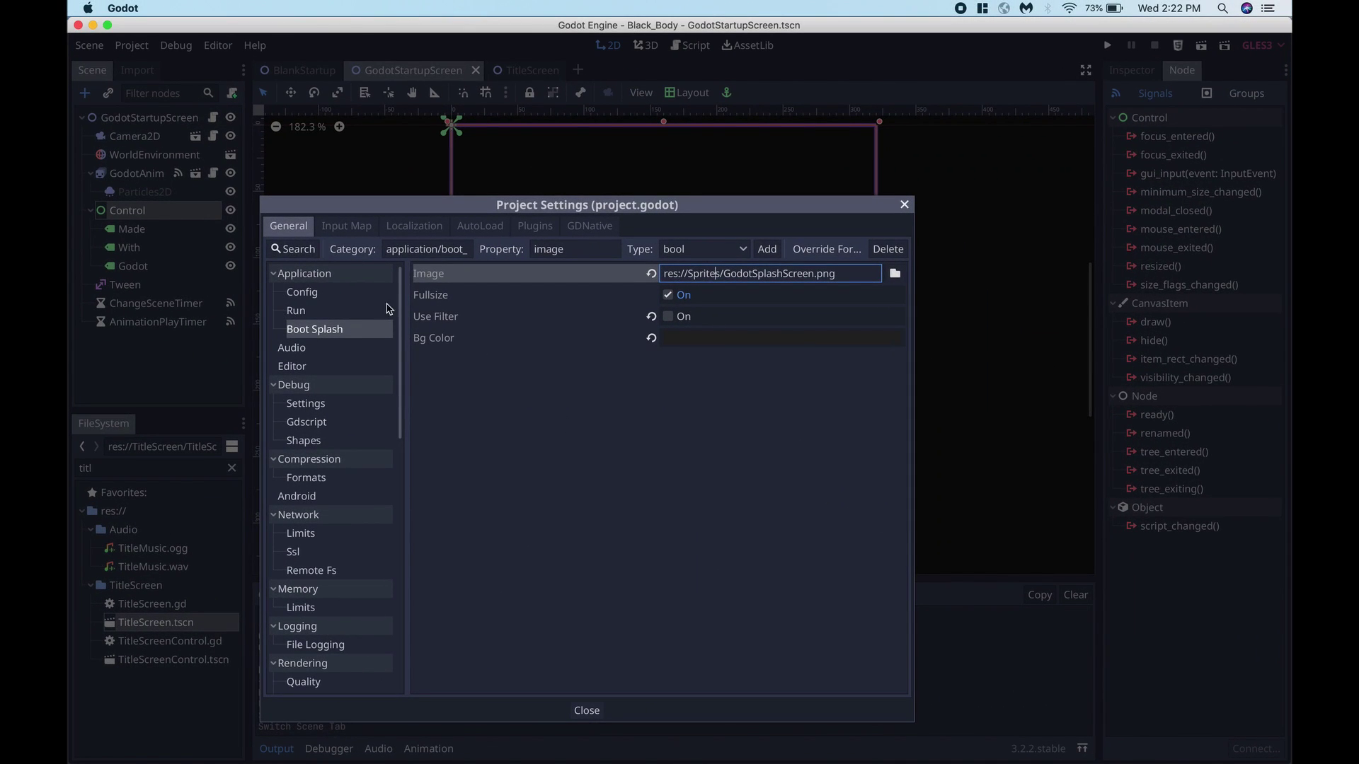
pyautogui.moveTo(411, 211); pyautogui.dragTo(585, 394)
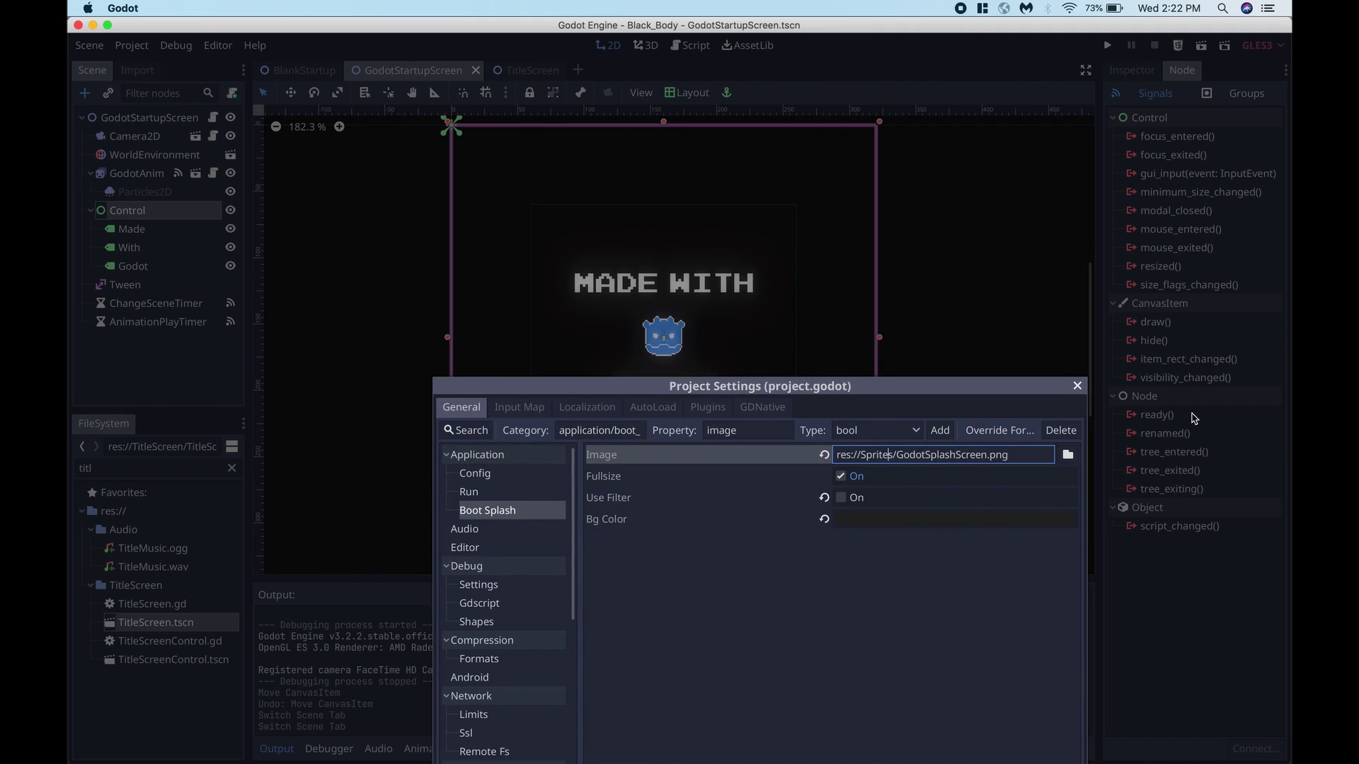
pyautogui.click(1077, 385)
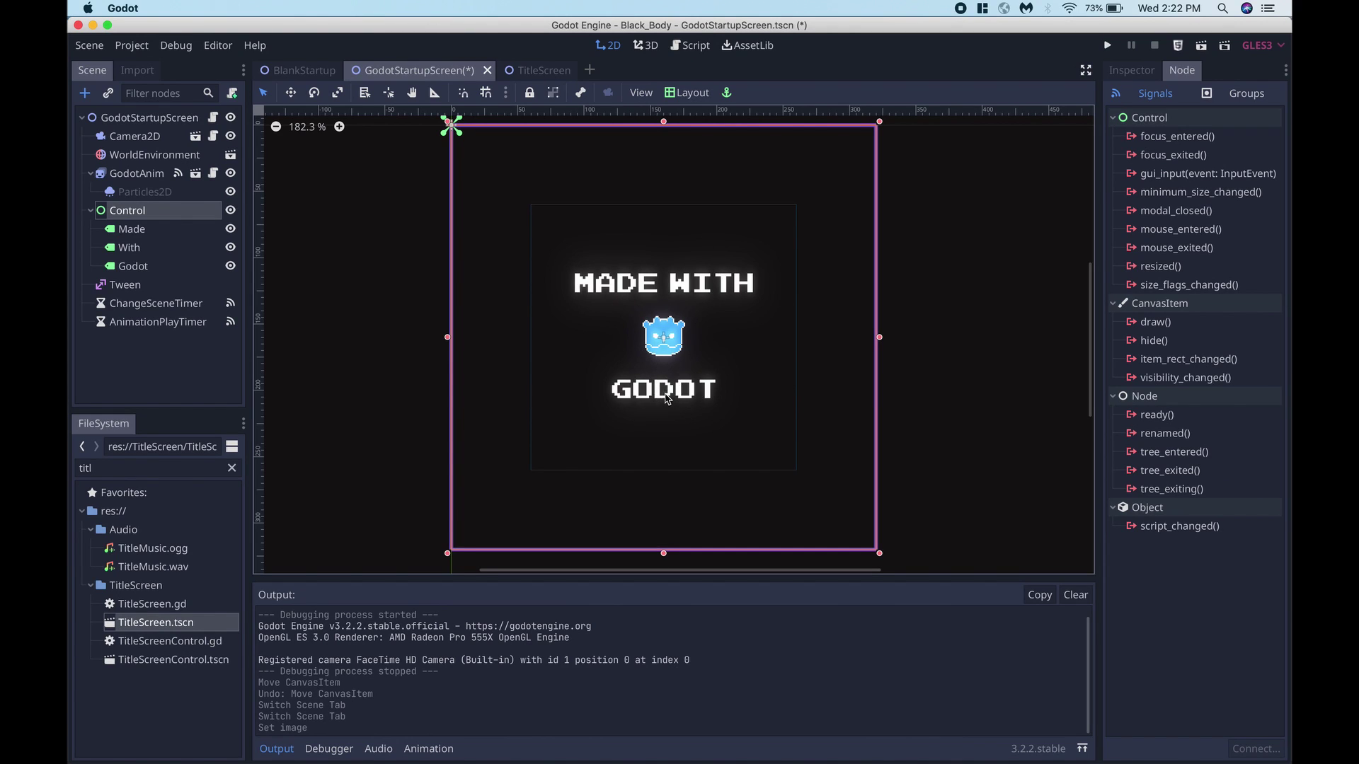
pyautogui.click(133, 192)
pyautogui.click(126, 176)
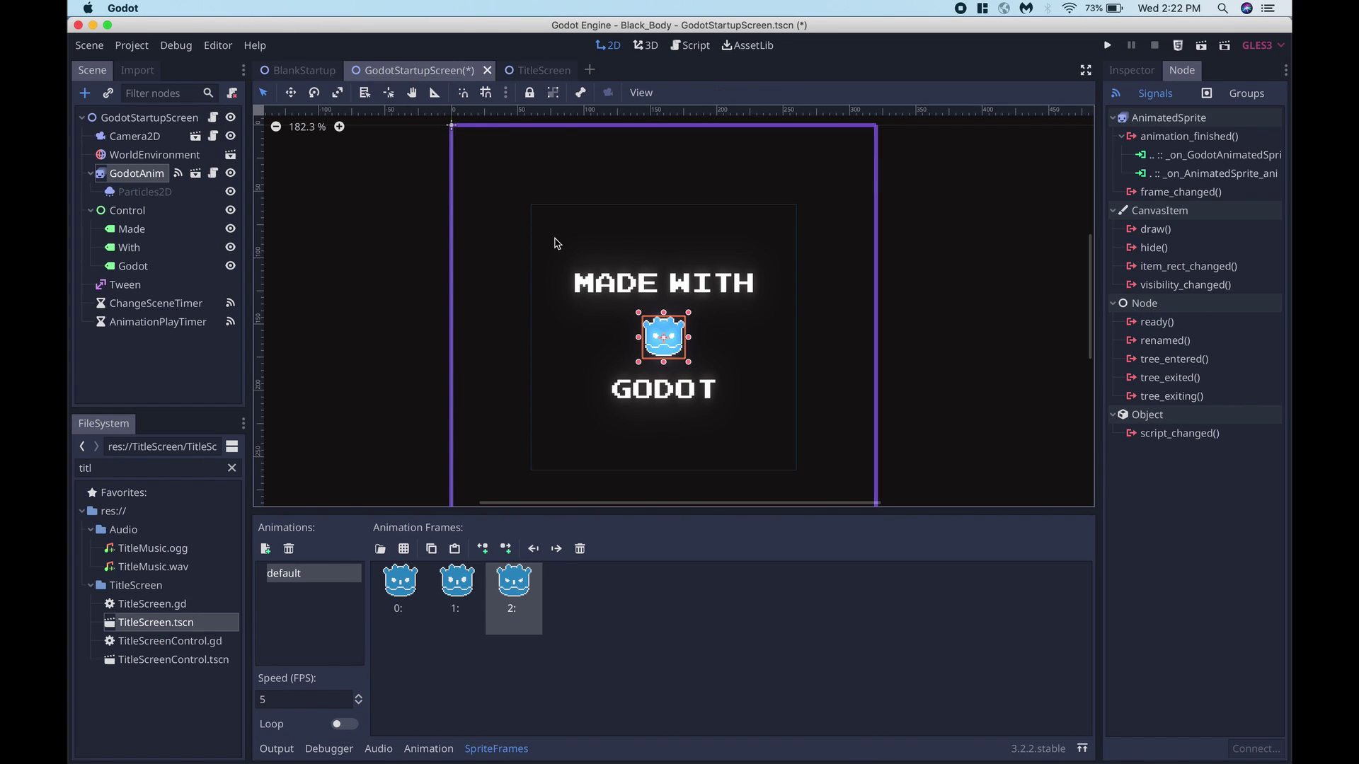
pyautogui.click(132, 266)
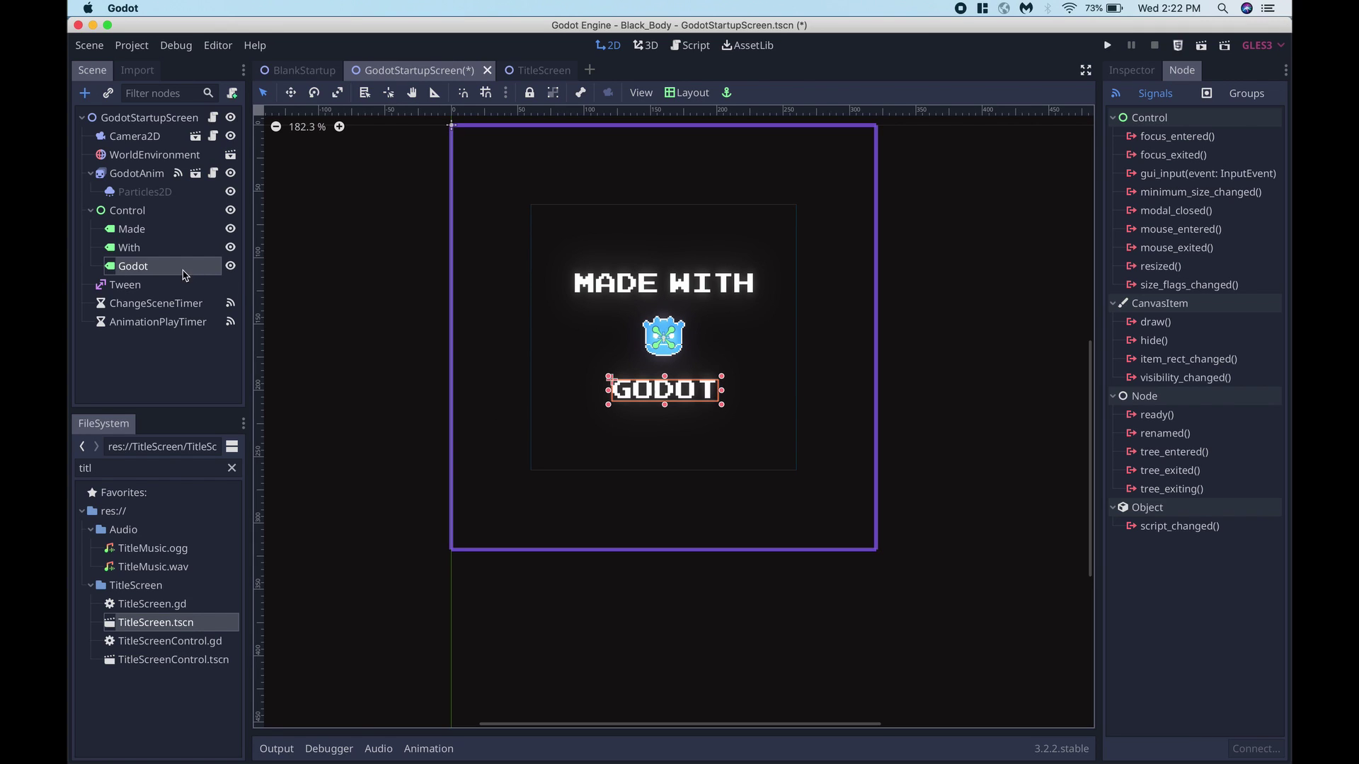
pyautogui.click(146, 289)
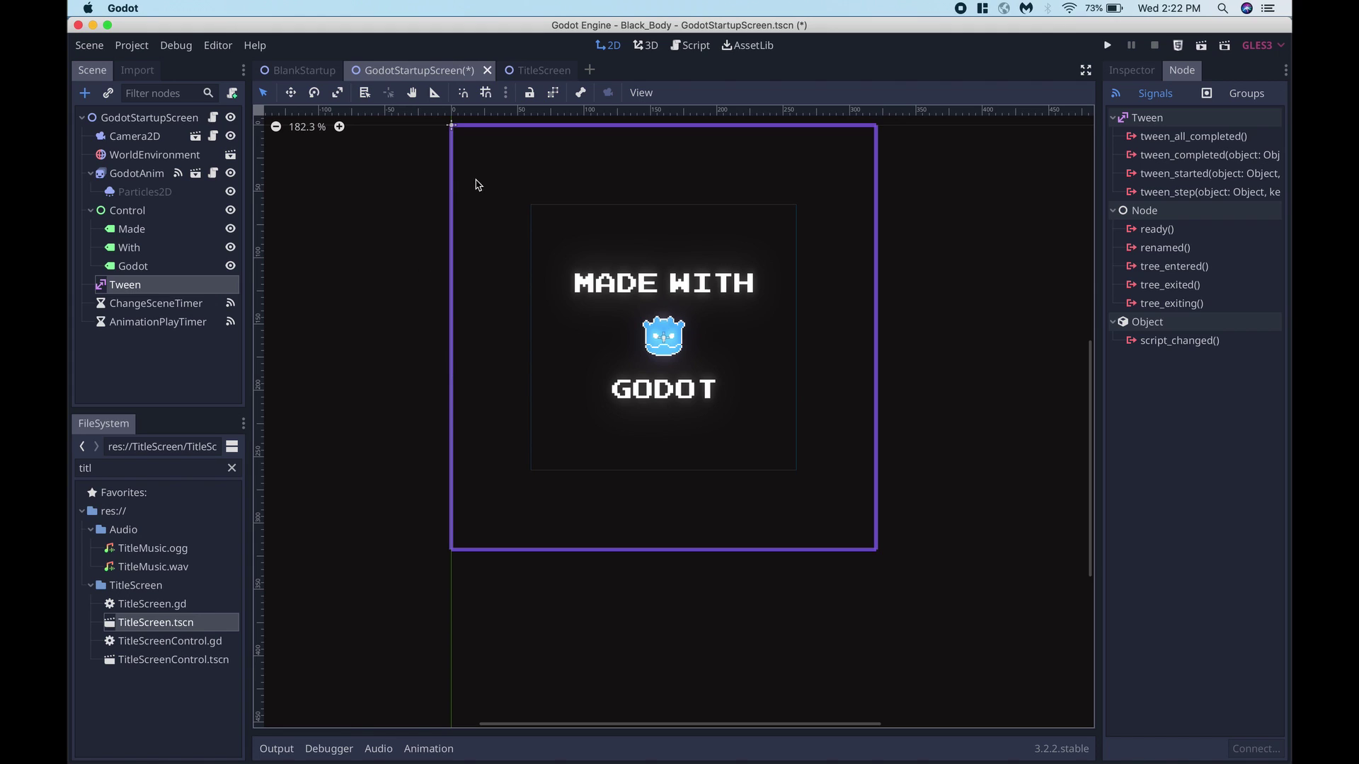
pyautogui.click(132, 45)
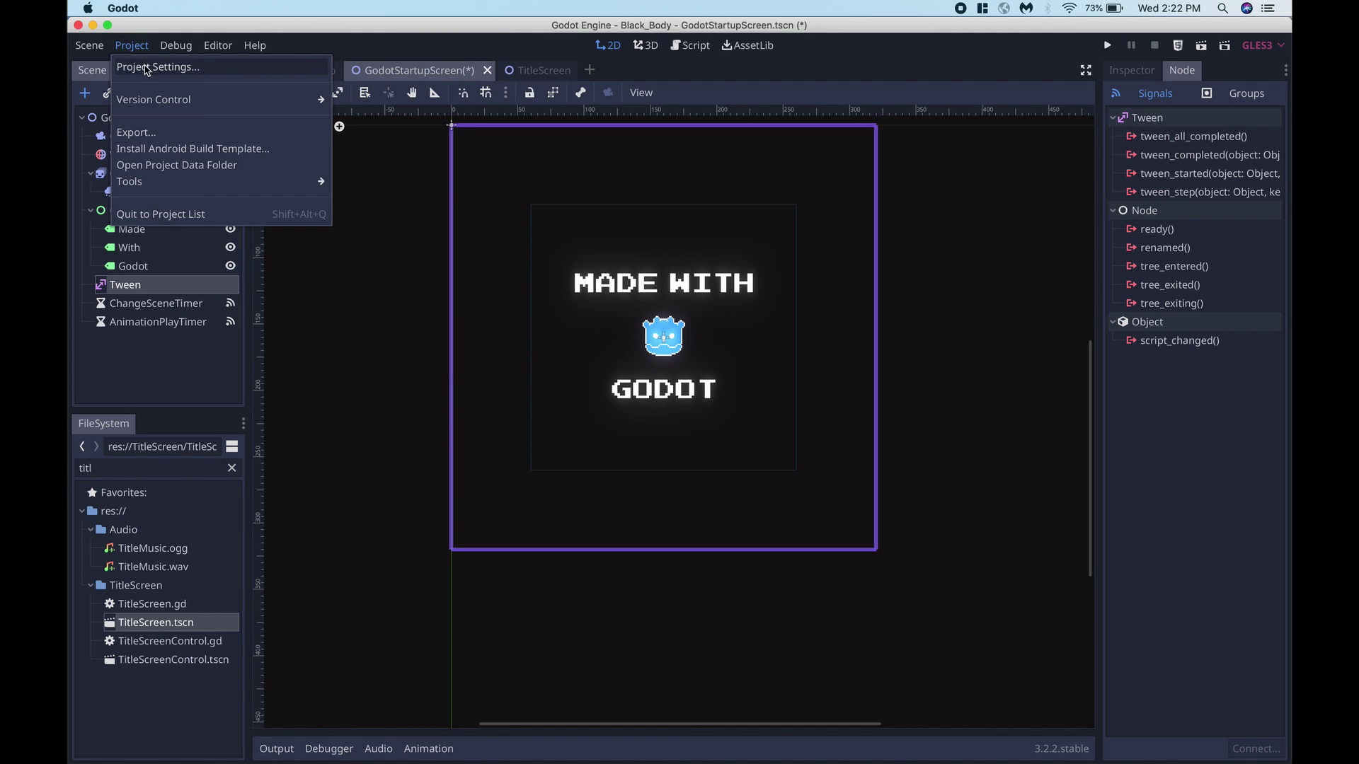
pyautogui.click(145, 68)
pyautogui.click(470, 354)
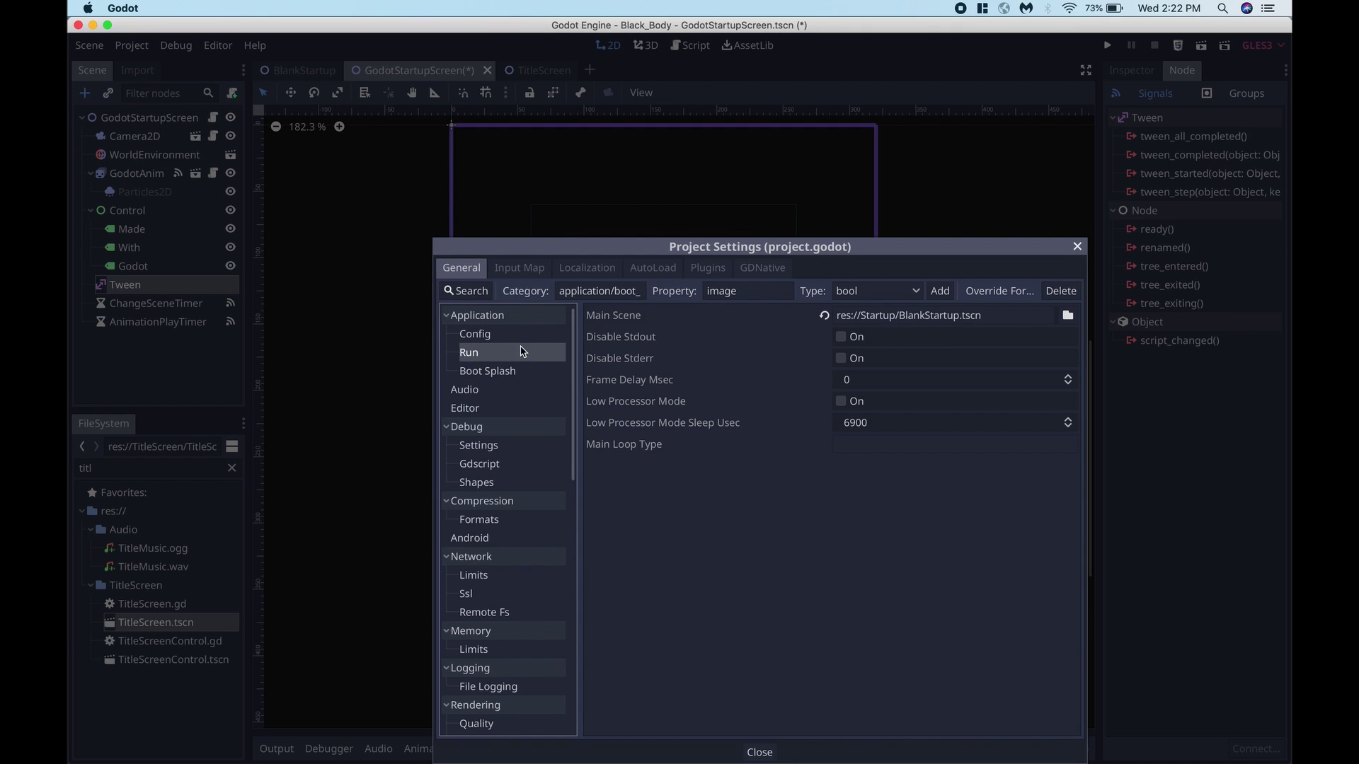
pyautogui.click(942, 315)
pyautogui.doubleClick(890, 315)
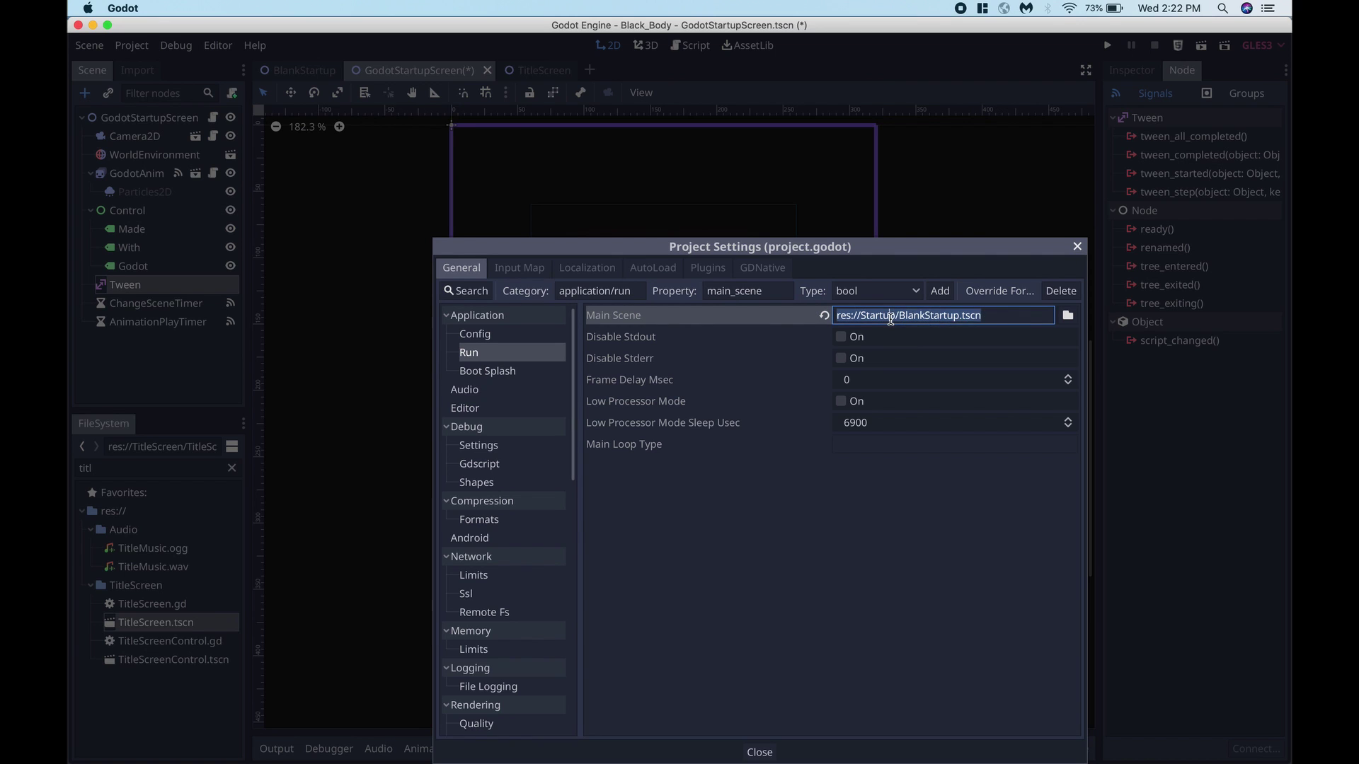
pyautogui.moveTo(906, 247); pyautogui.dragTo(899, 469)
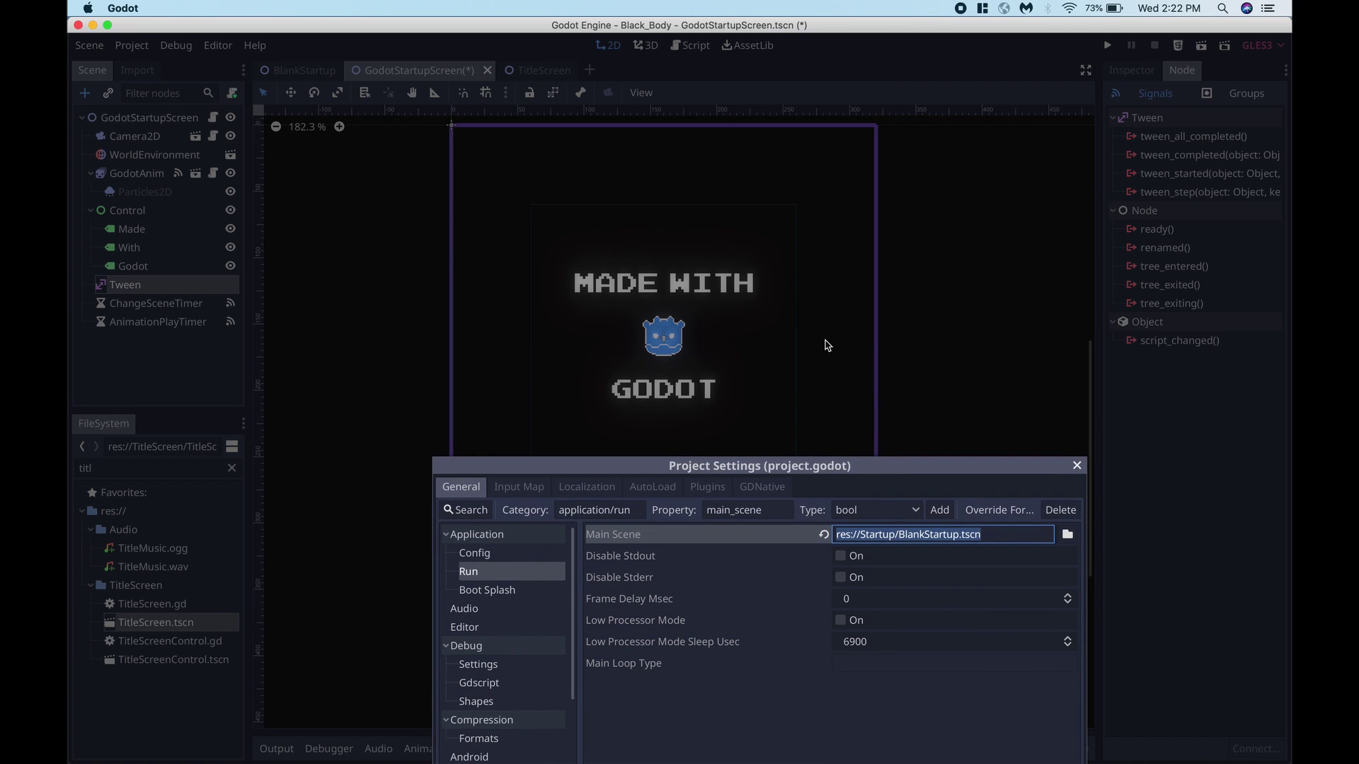
pyautogui.click(1076, 465)
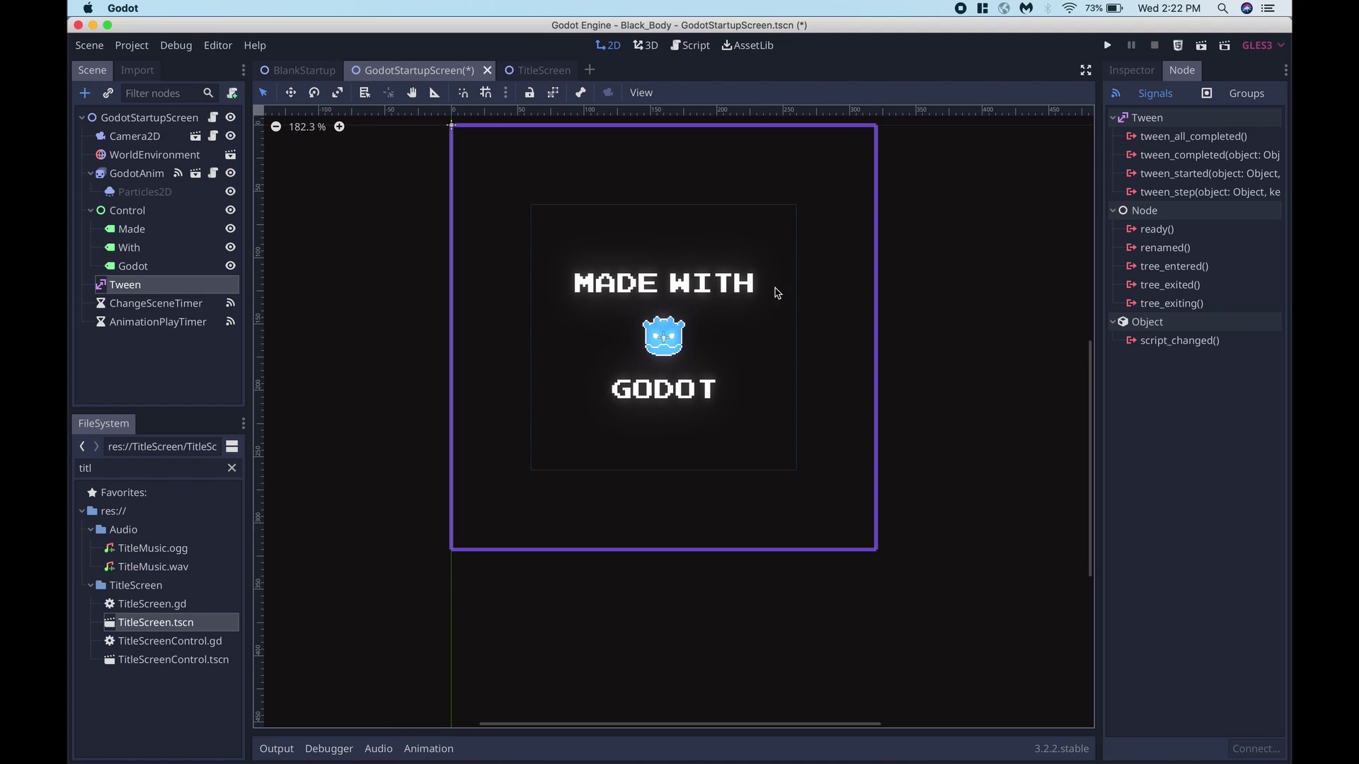
pyautogui.click(297, 70)
pyautogui.click(415, 69)
pyautogui.scroll(3, 619, 263)
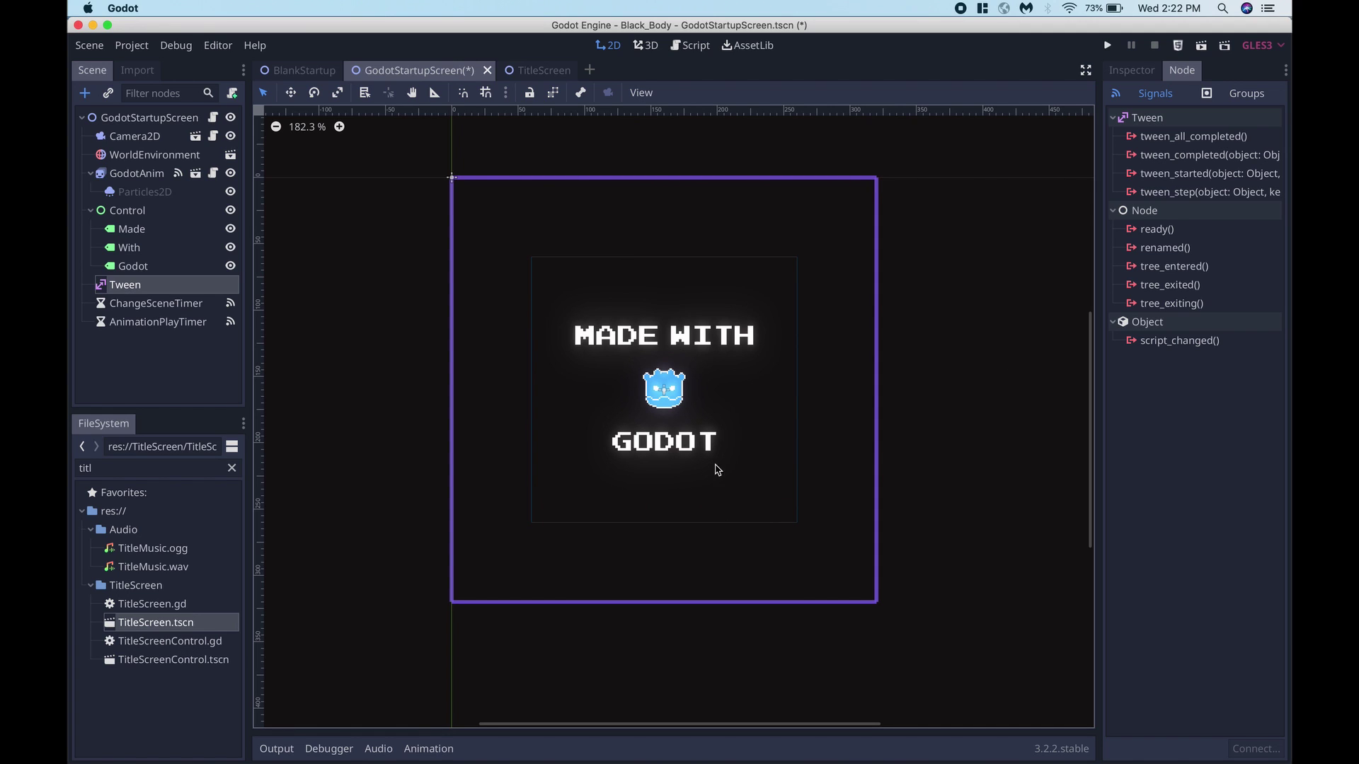
pyautogui.click(132, 45)
pyautogui.click(133, 60)
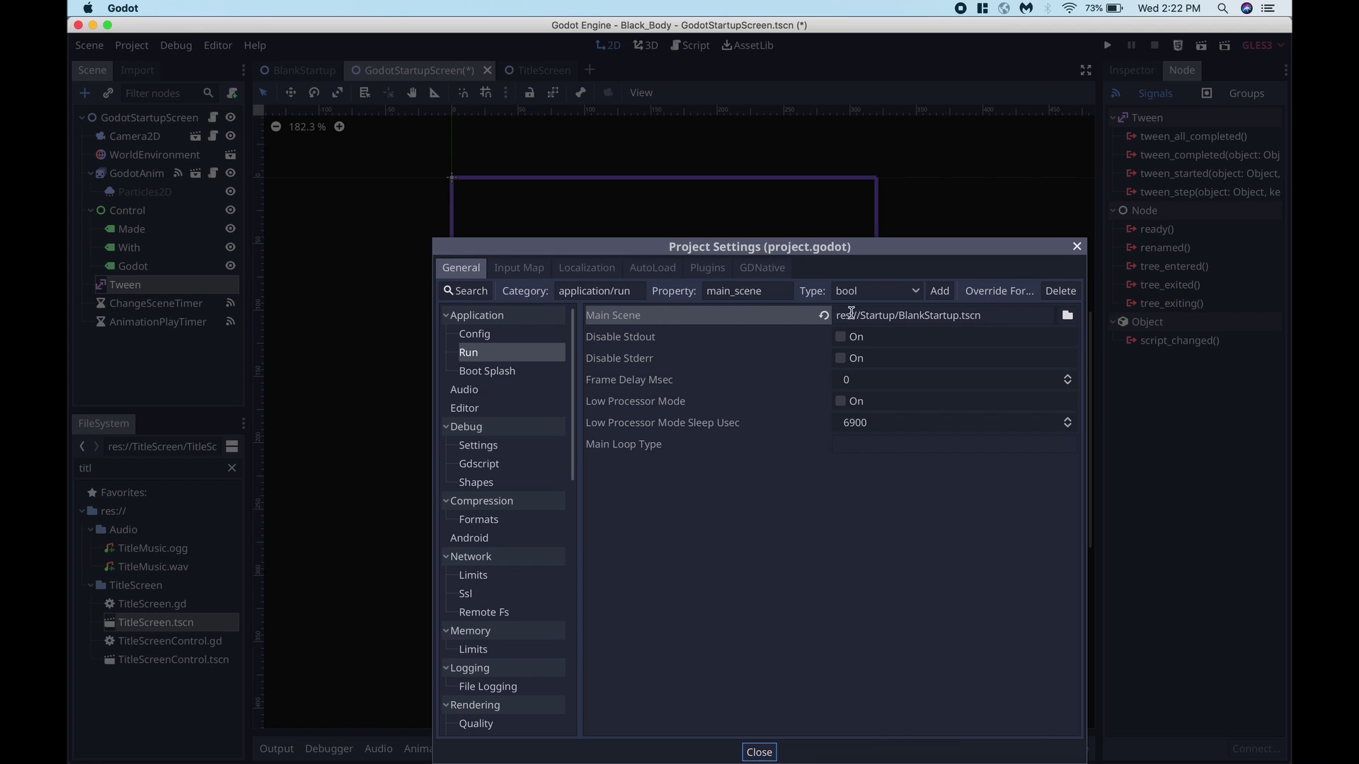
pyautogui.click(1077, 247)
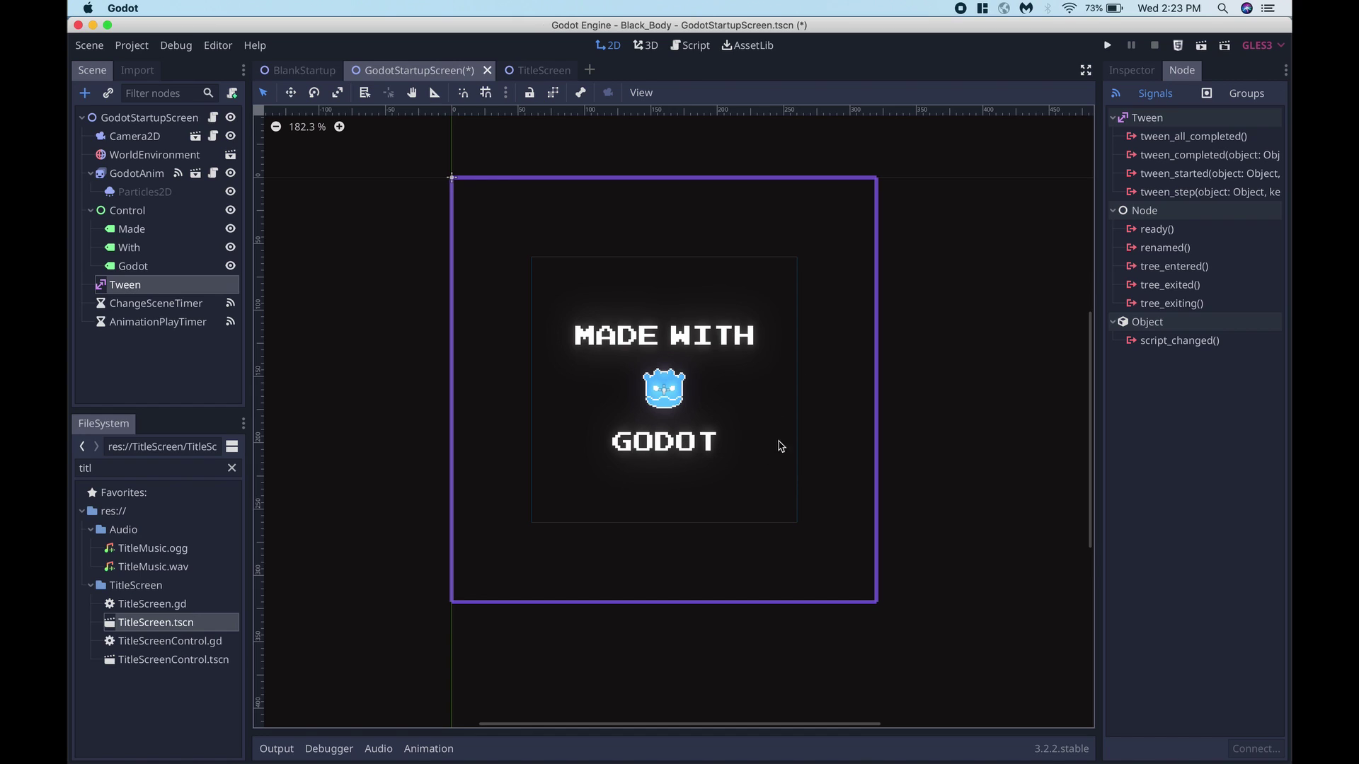
pyautogui.click(114, 324)
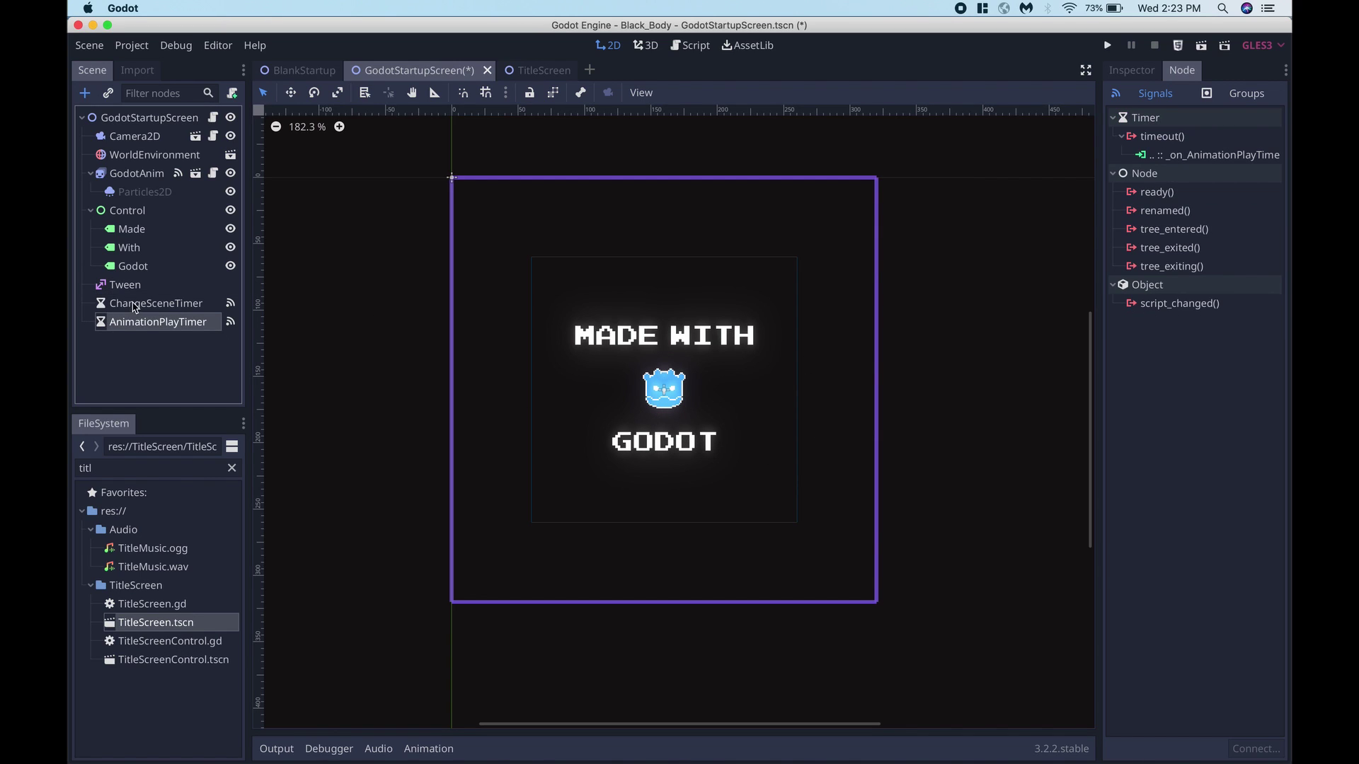
pyautogui.click(135, 304)
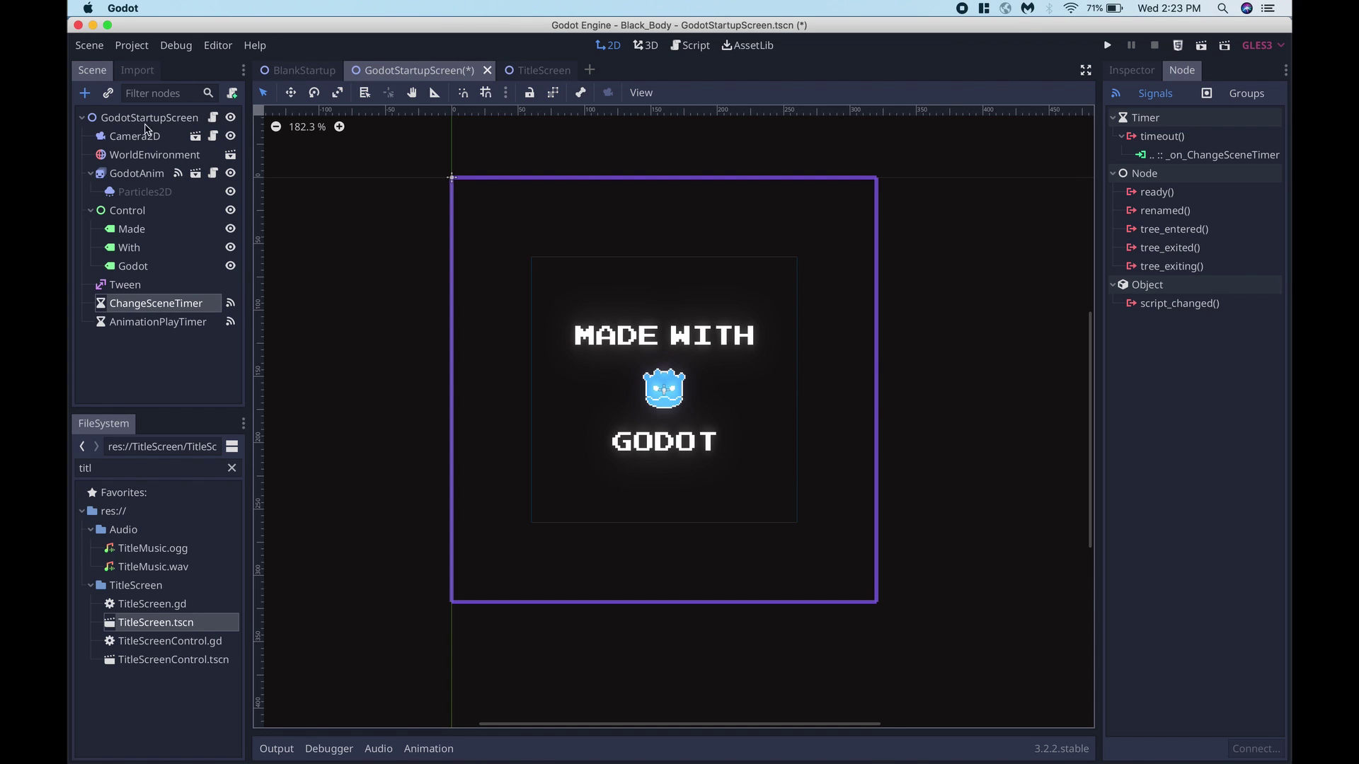
pyautogui.click(215, 123)
pyautogui.click(145, 306)
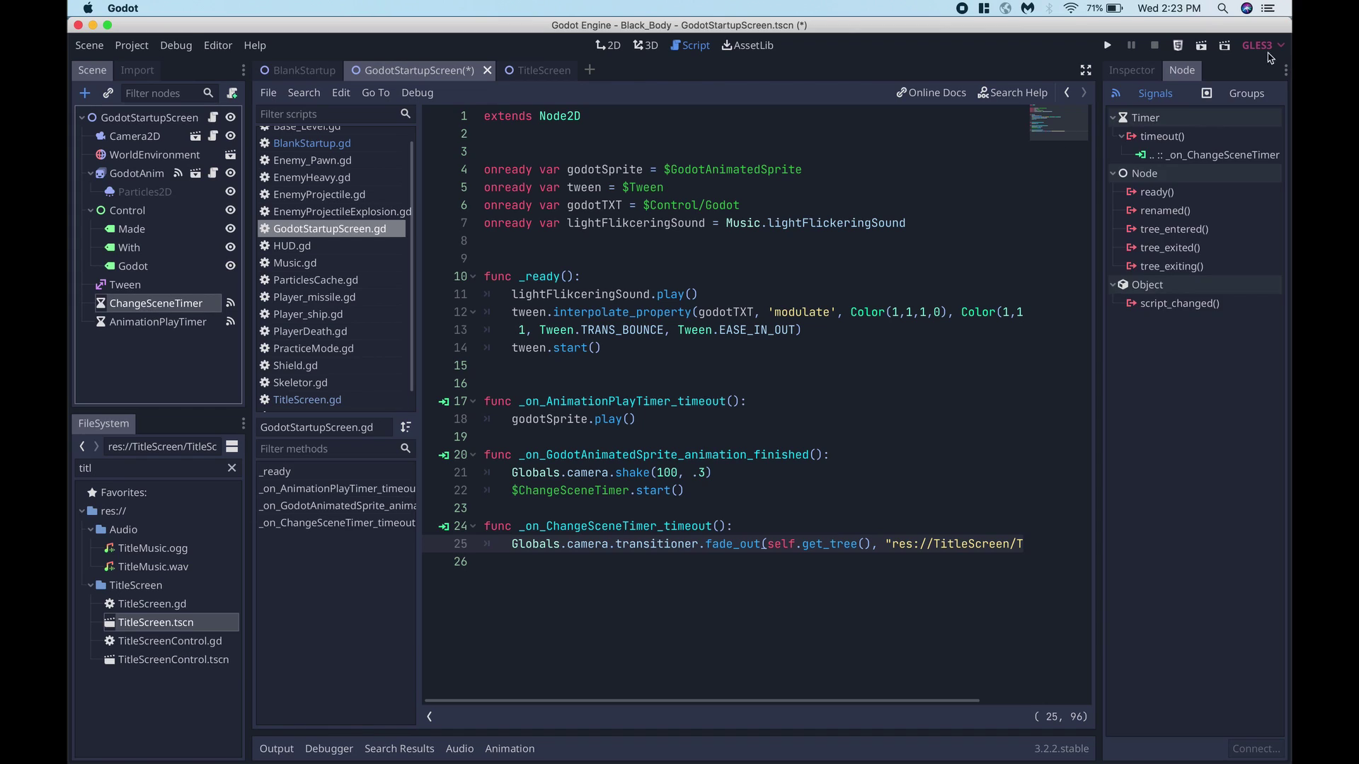
pyautogui.click(1179, 156)
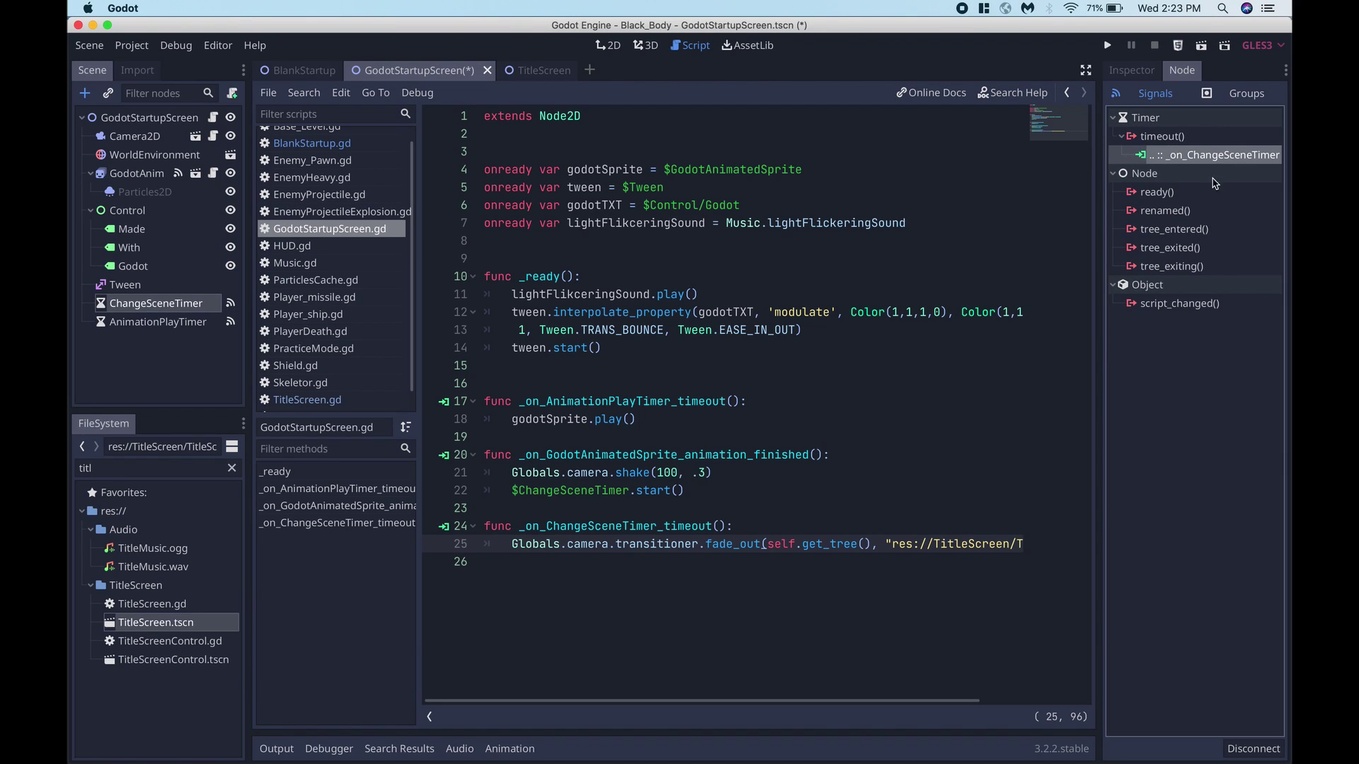
pyautogui.click(214, 119)
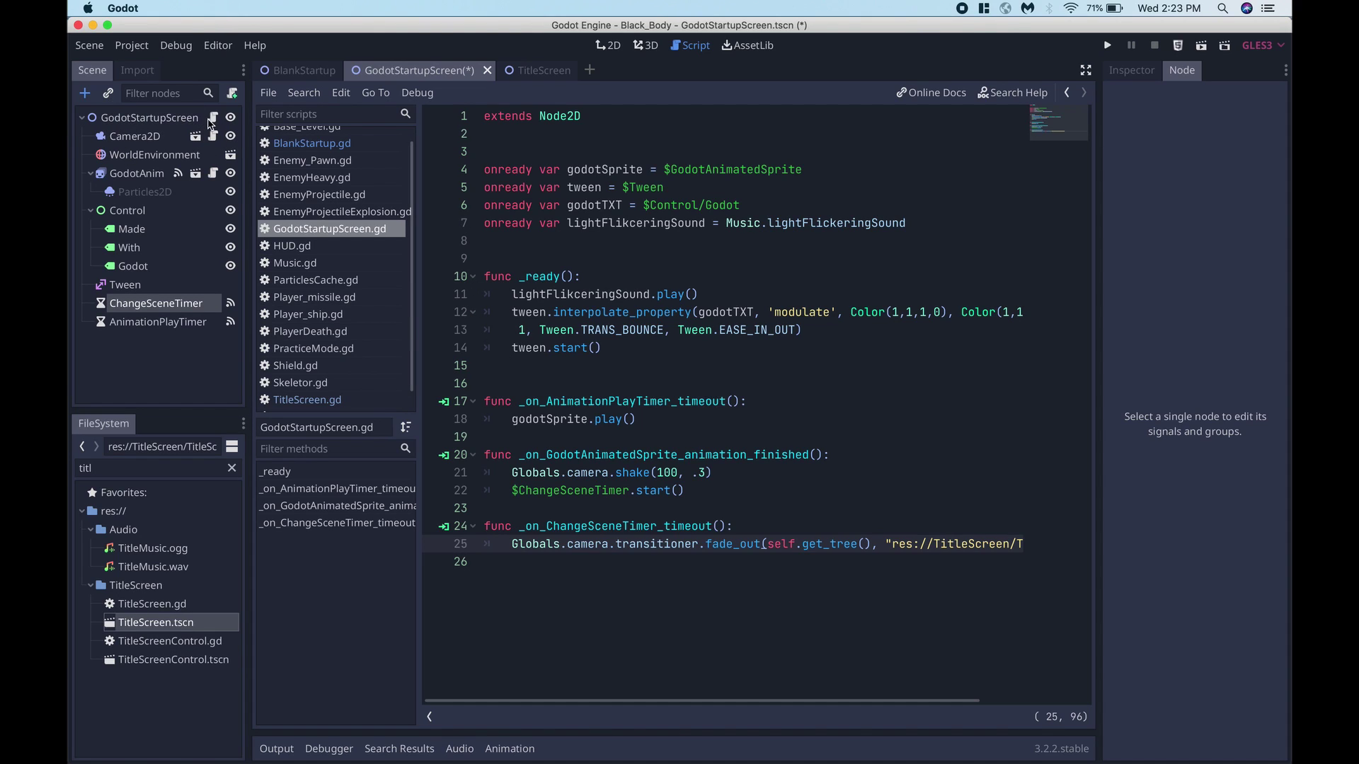
pyautogui.moveTo(486, 526); pyautogui.dragTo(773, 525)
pyautogui.click(520, 543)
pyautogui.moveTo(546, 544); pyautogui.dragTo(1050, 551)
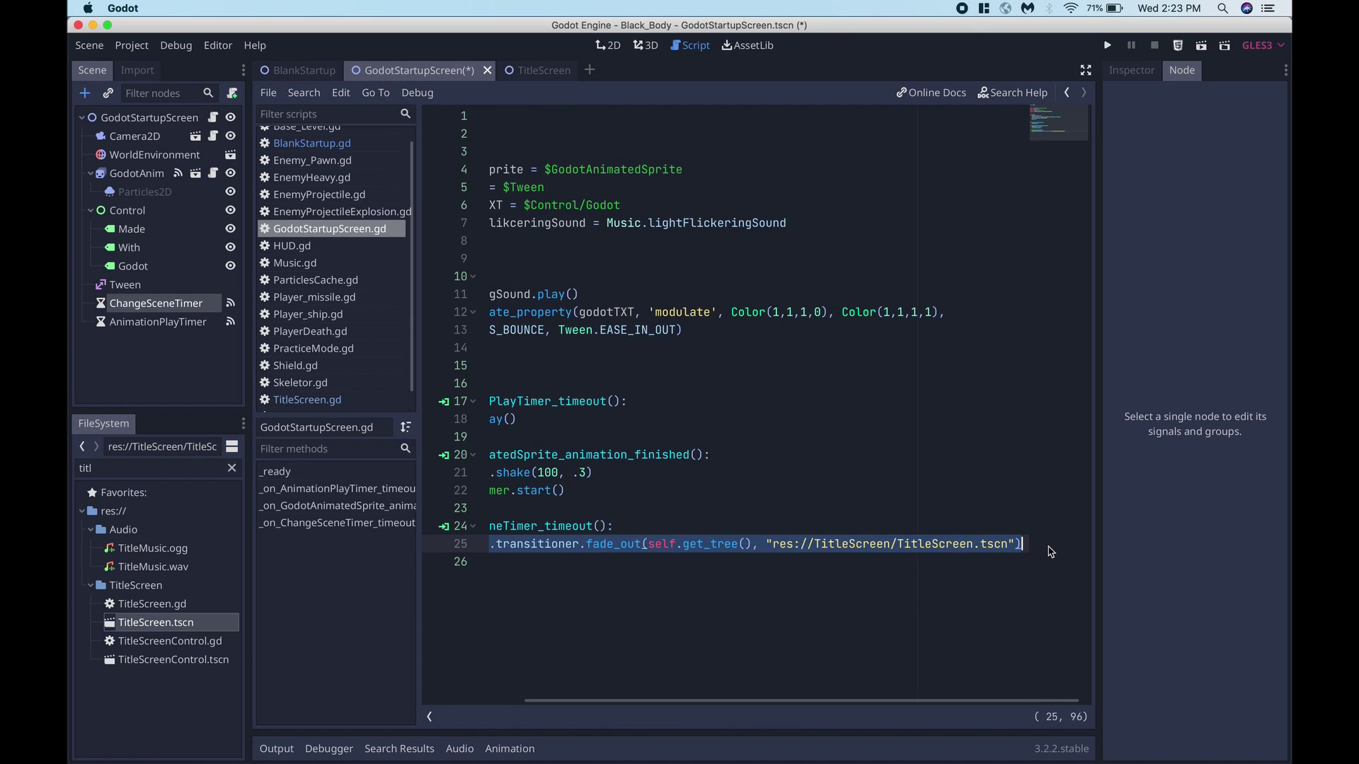
pyautogui.tripleClick(917, 551)
pyautogui.click(667, 575)
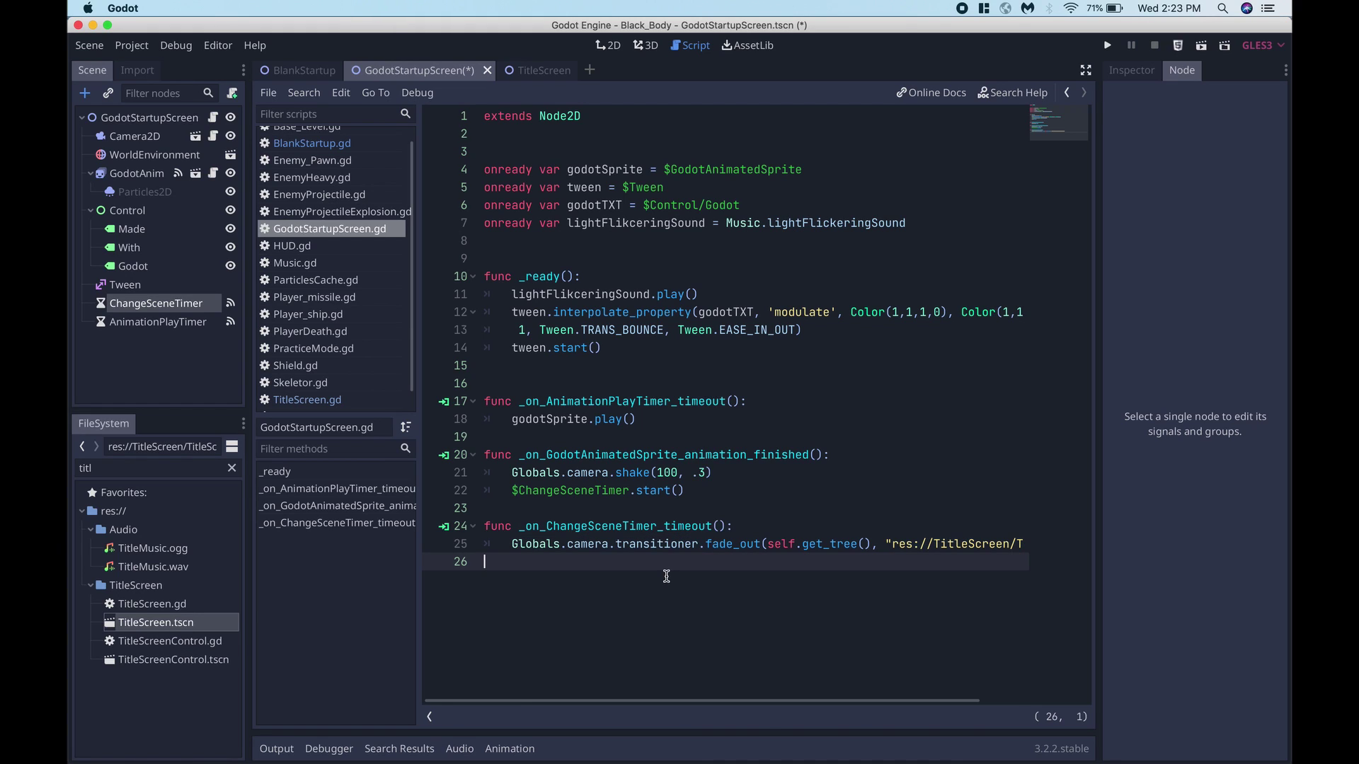
pyautogui.moveTo(509, 544); pyautogui.dragTo(1087, 546)
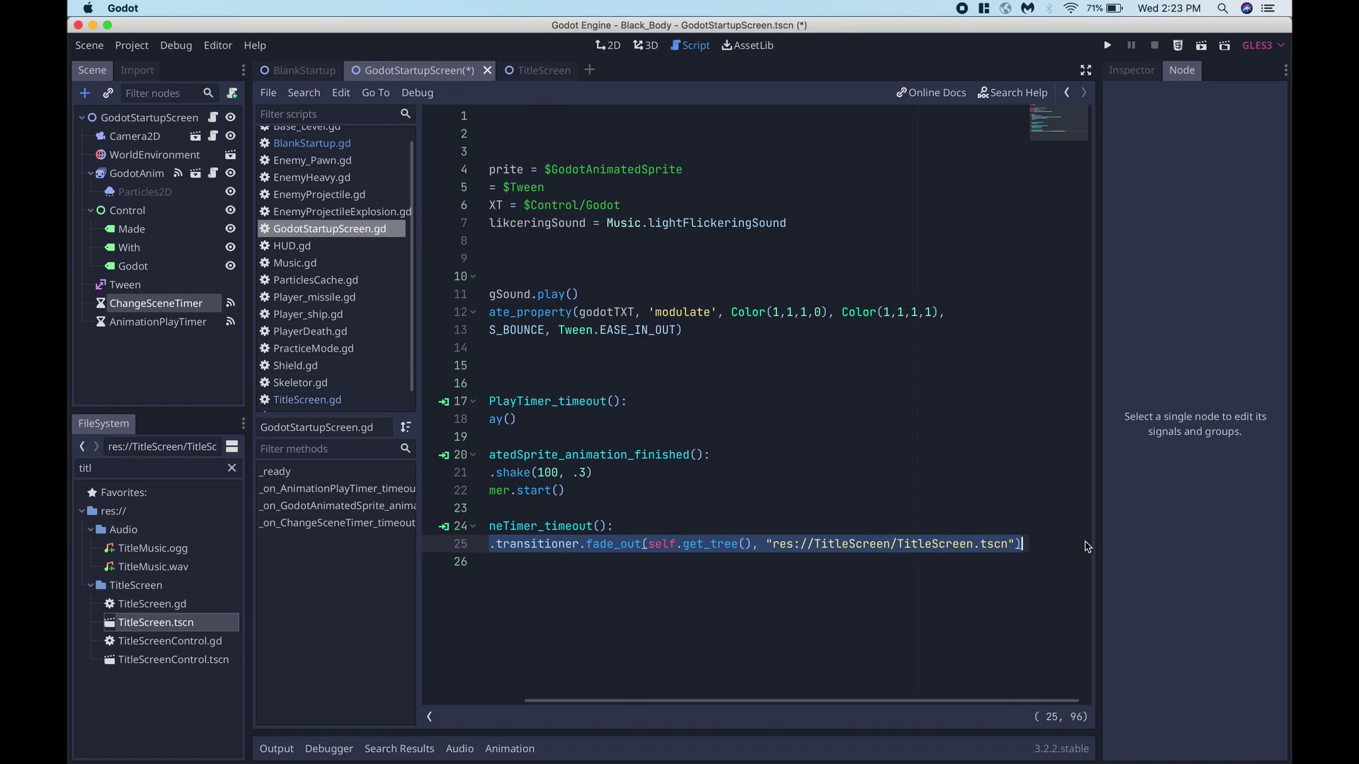
pyautogui.click(909, 544)
pyautogui.hscroll(-5, 775, 545)
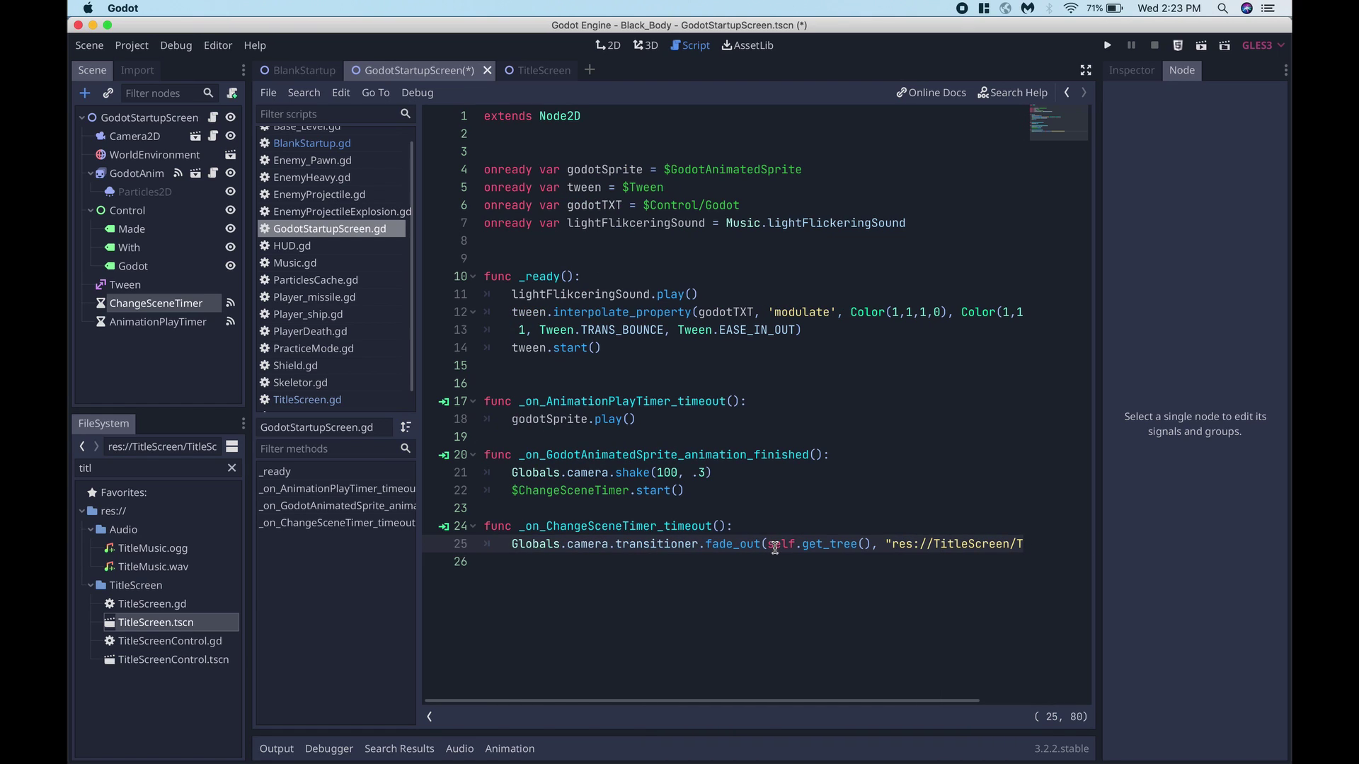
pyautogui.click(690, 544)
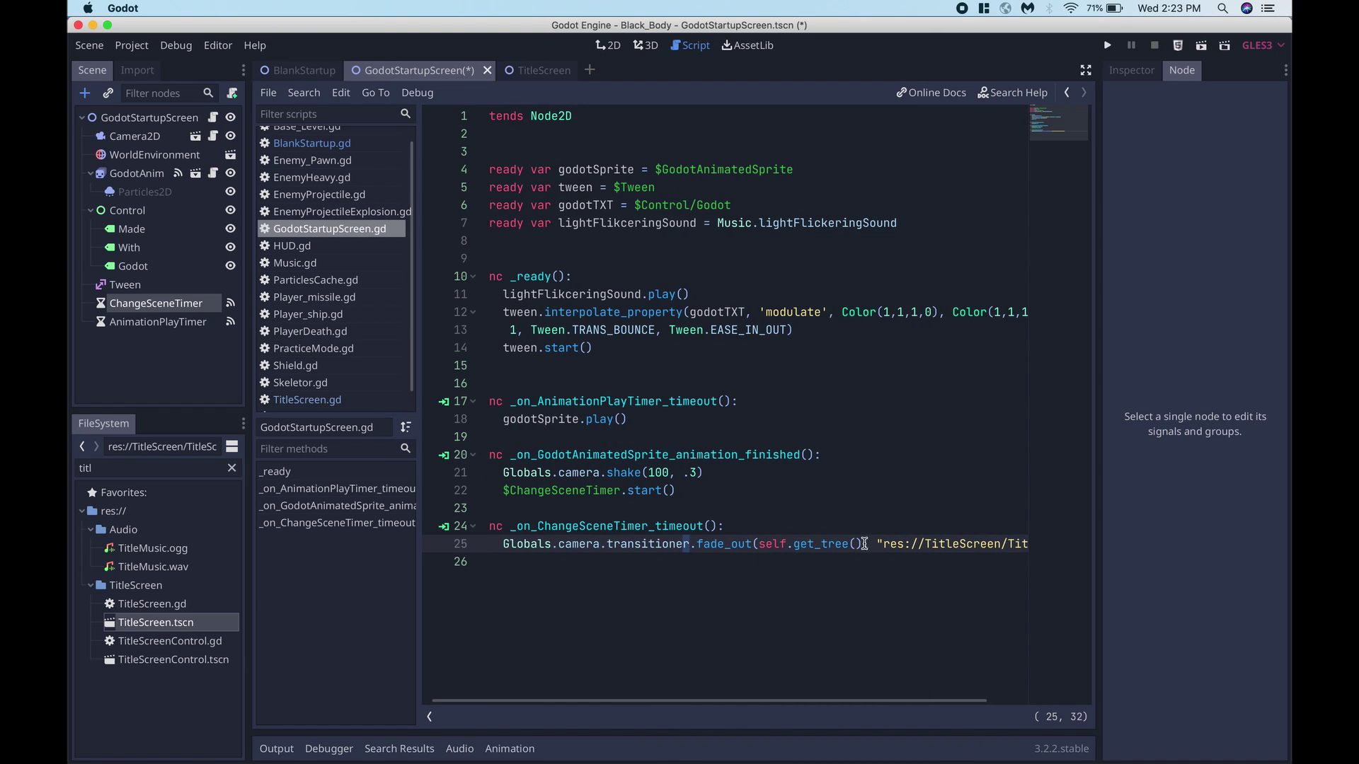
pyautogui.hscroll(3, 681, 572)
pyautogui.click(767, 543)
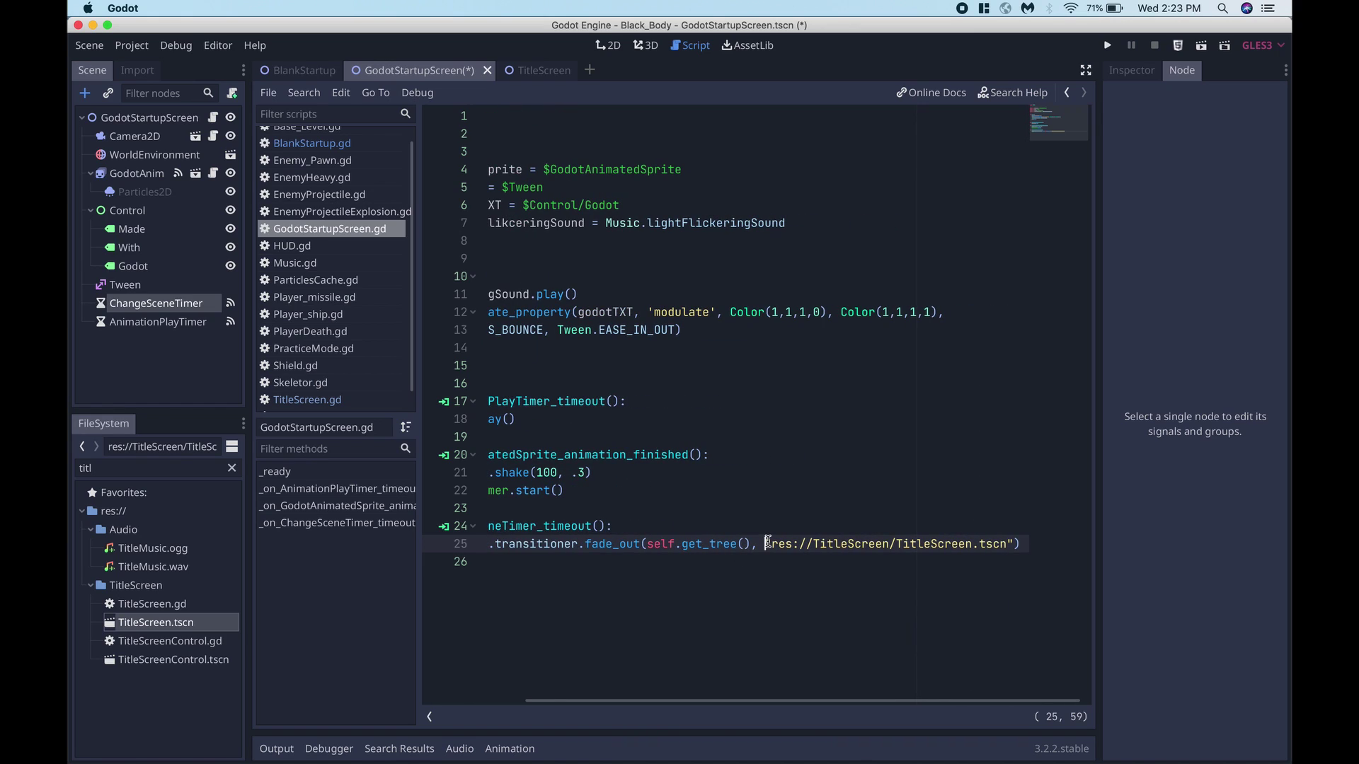
pyautogui.moveTo(767, 544); pyautogui.dragTo(1011, 544)
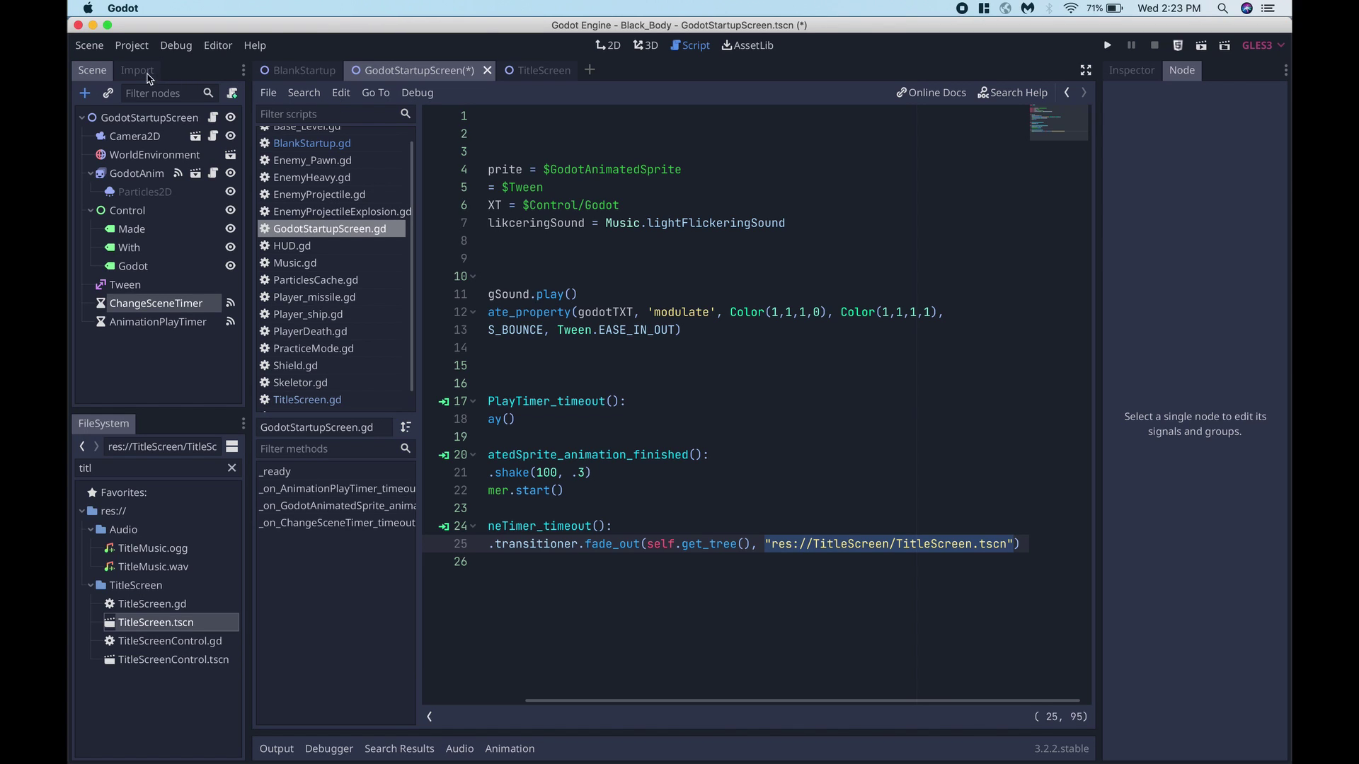
pyautogui.click(136, 116)
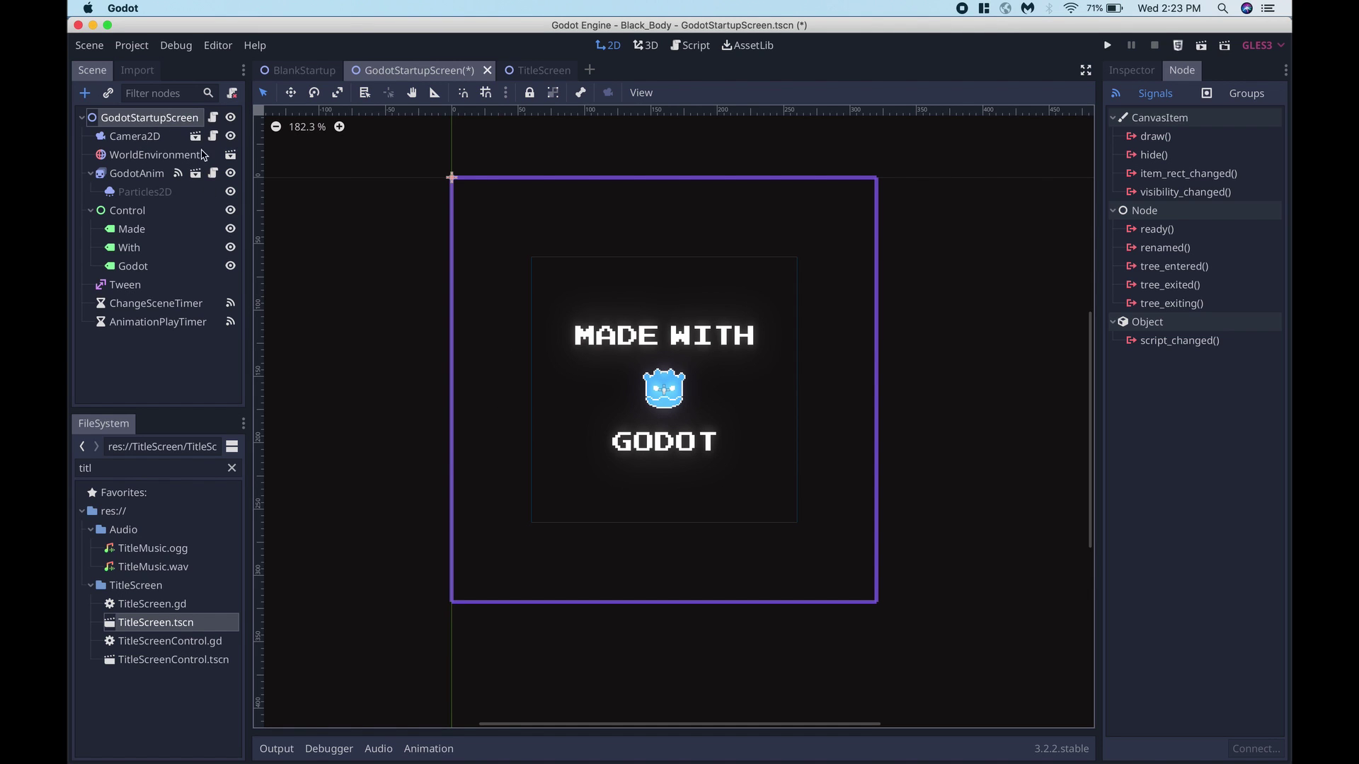
pyautogui.hotkey('ctrl', 'Up')
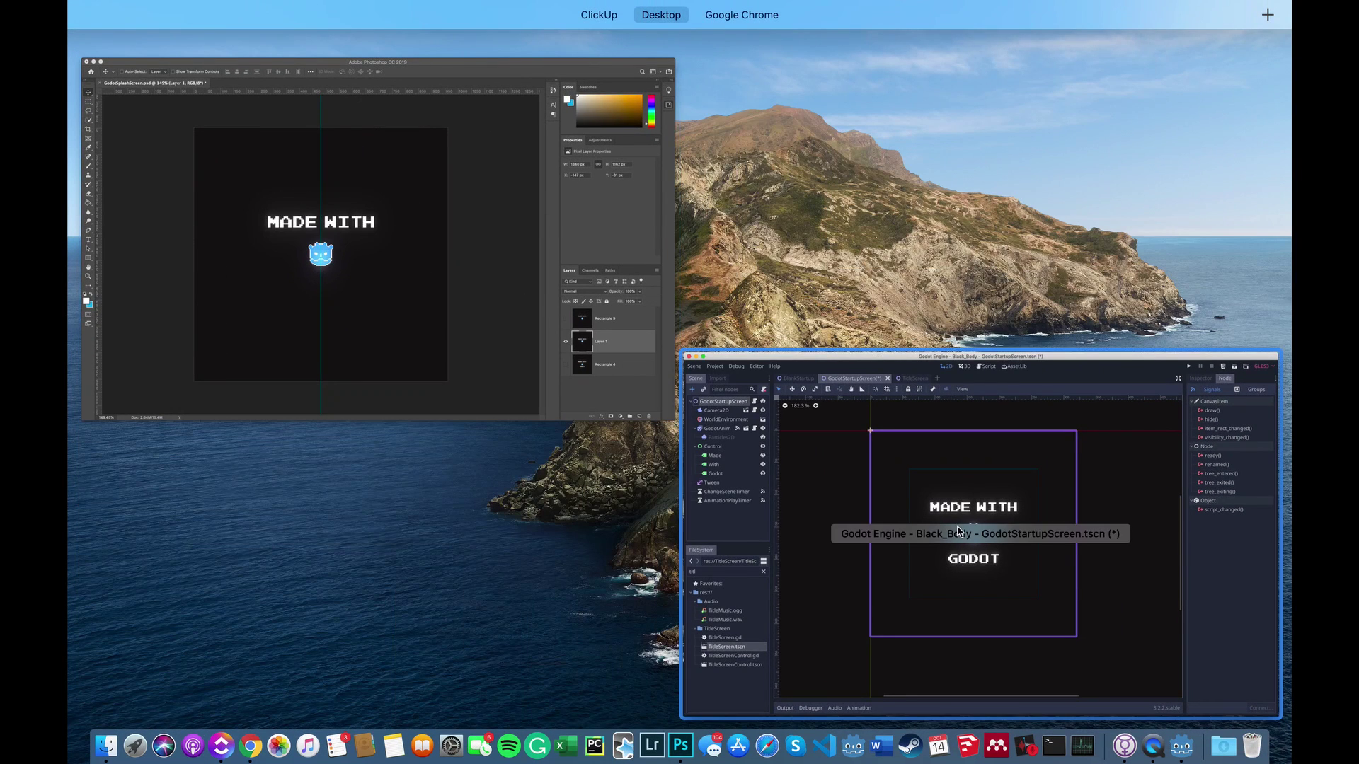
pyautogui.click(956, 529)
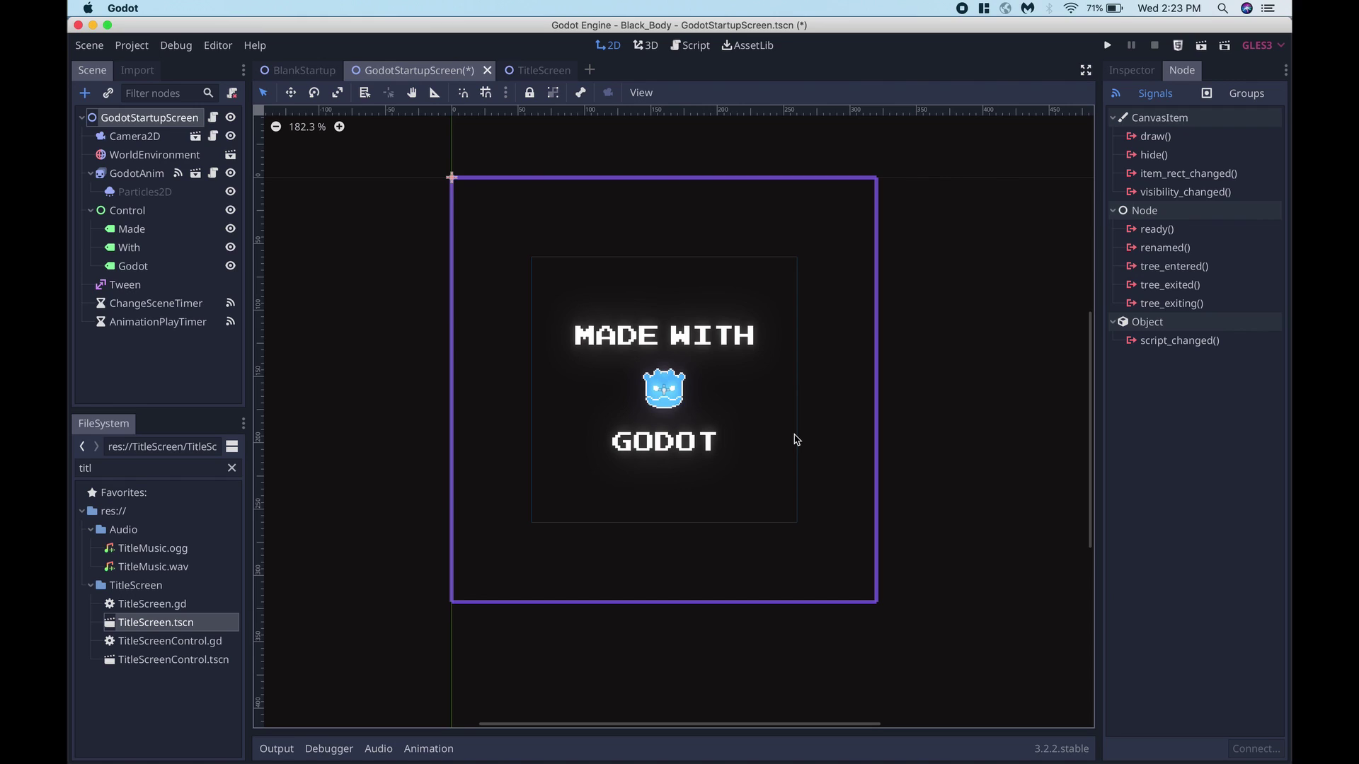